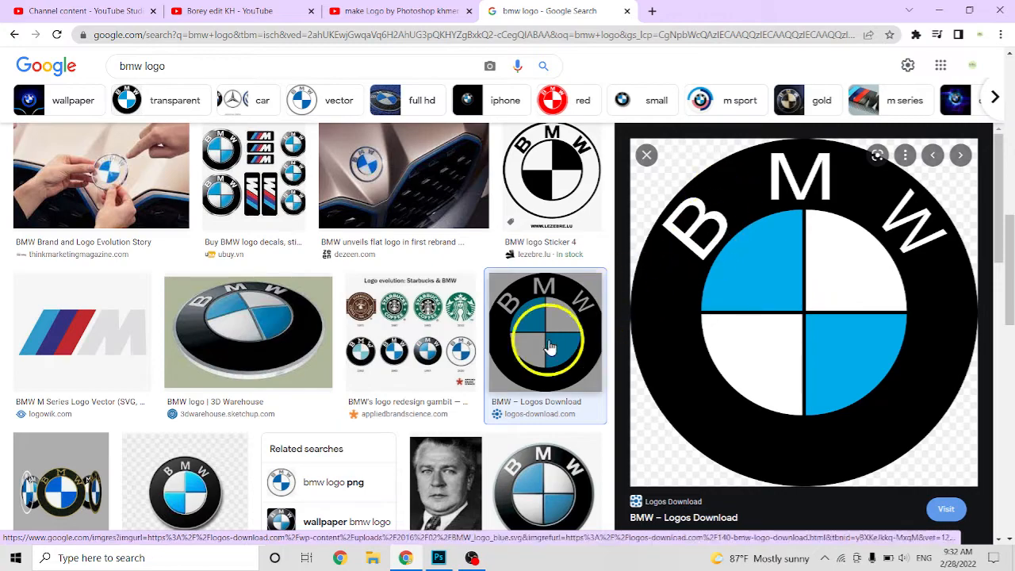
Switch to Photoshop and create a 4000 x 4000 px document at 300 pixels/inch in RGB Color with transparent background contents.
click(439, 558)
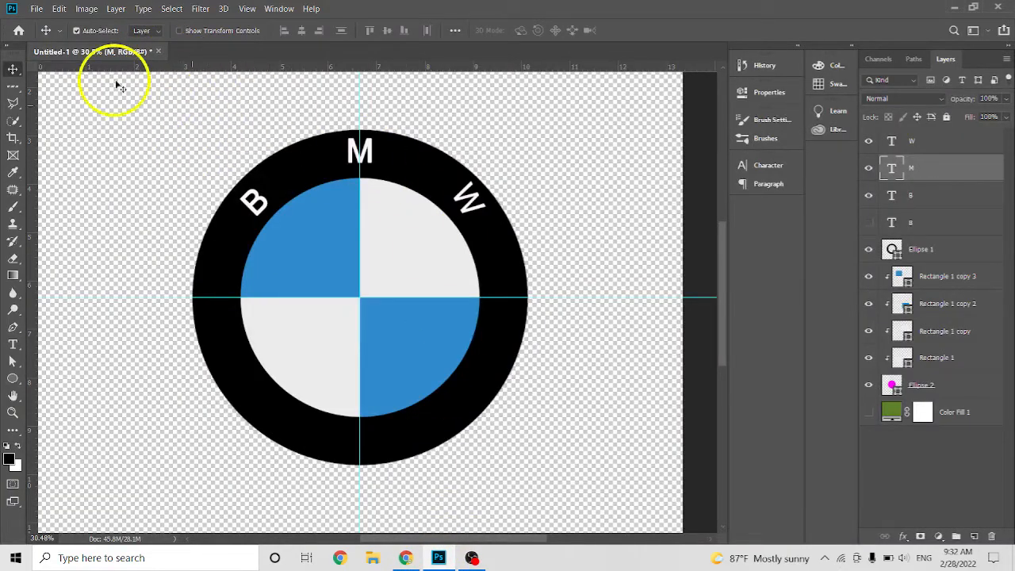
click(35, 9)
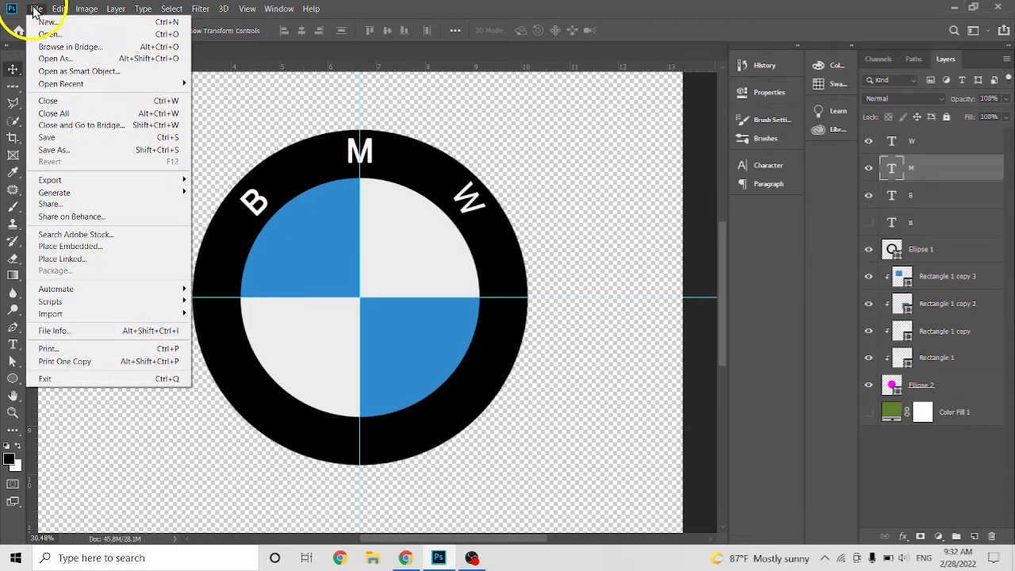
click(51, 24)
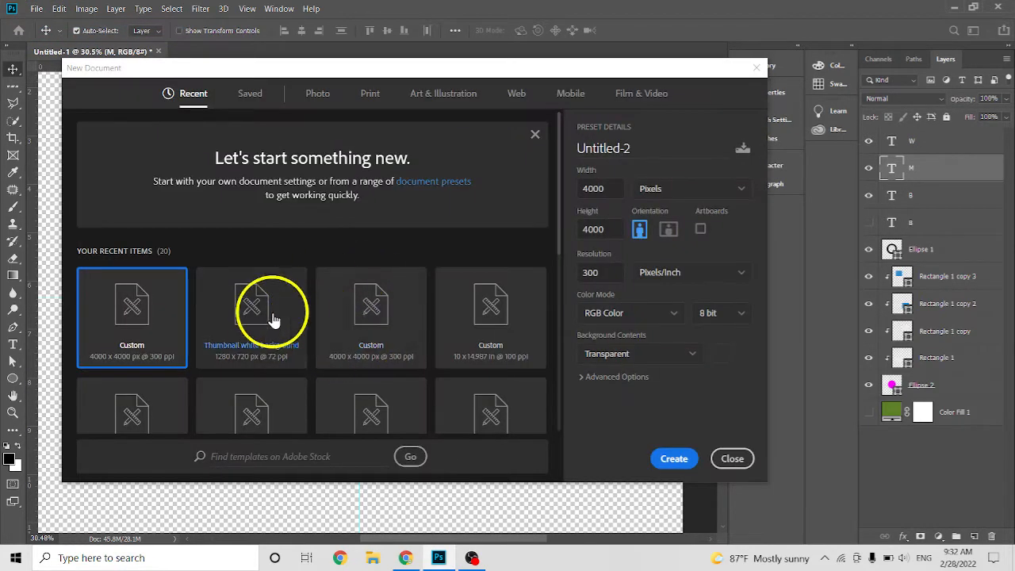
click(130, 321)
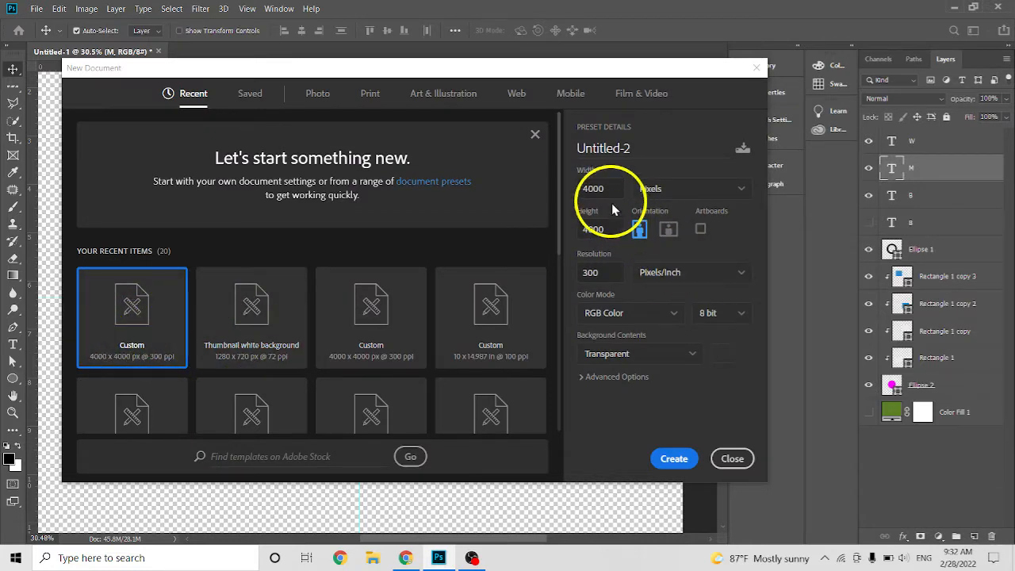
drag(615, 189, 568, 192)
drag(605, 229, 594, 229)
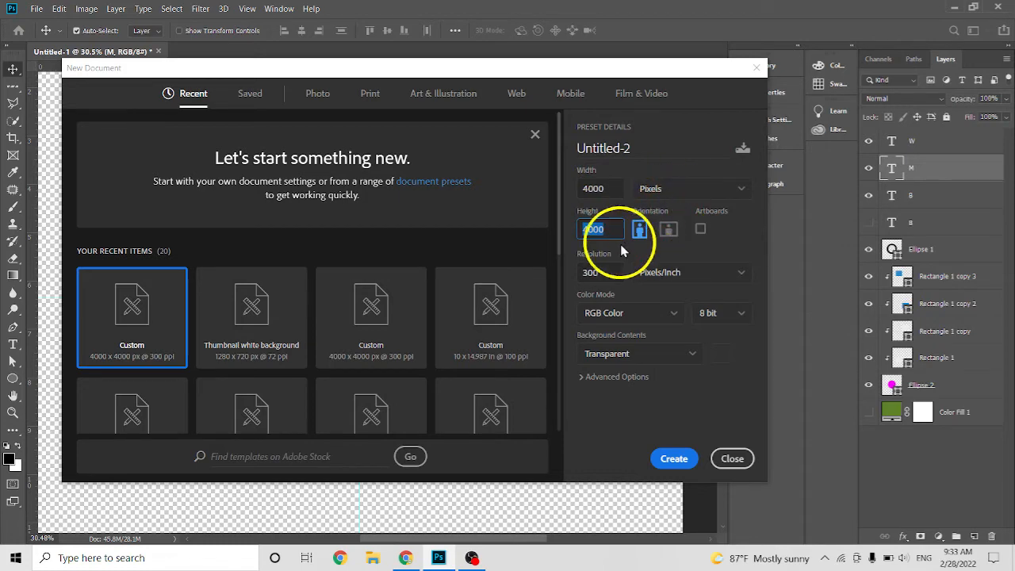
drag(614, 272, 567, 276)
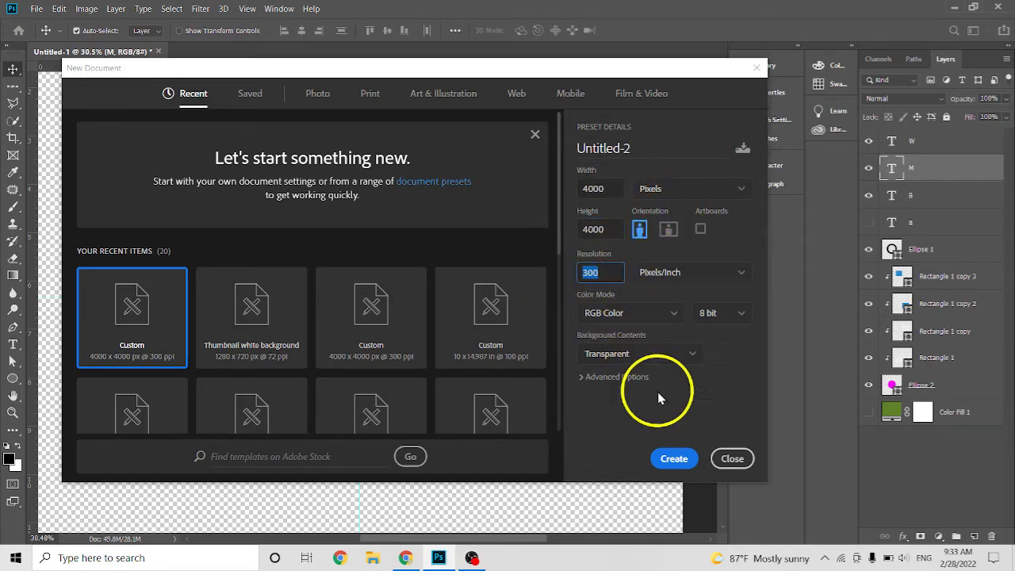
click(672, 460)
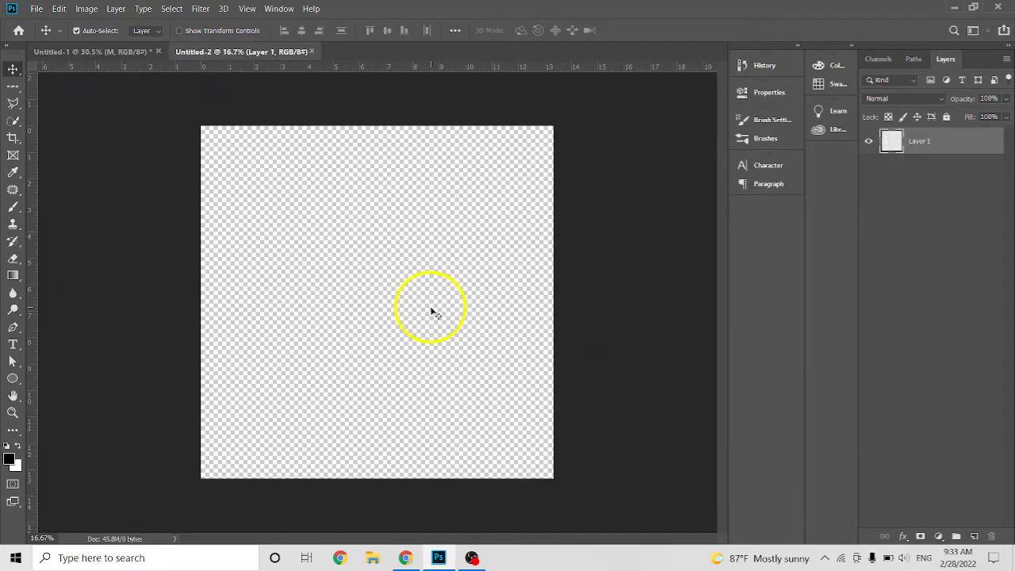
Check the BMW logo reference in Chrome, and in Photoshop draw a circle about 2097 px in diameter with the Ellipse tool.
scroll(400, 311, up, 1)
click(405, 557)
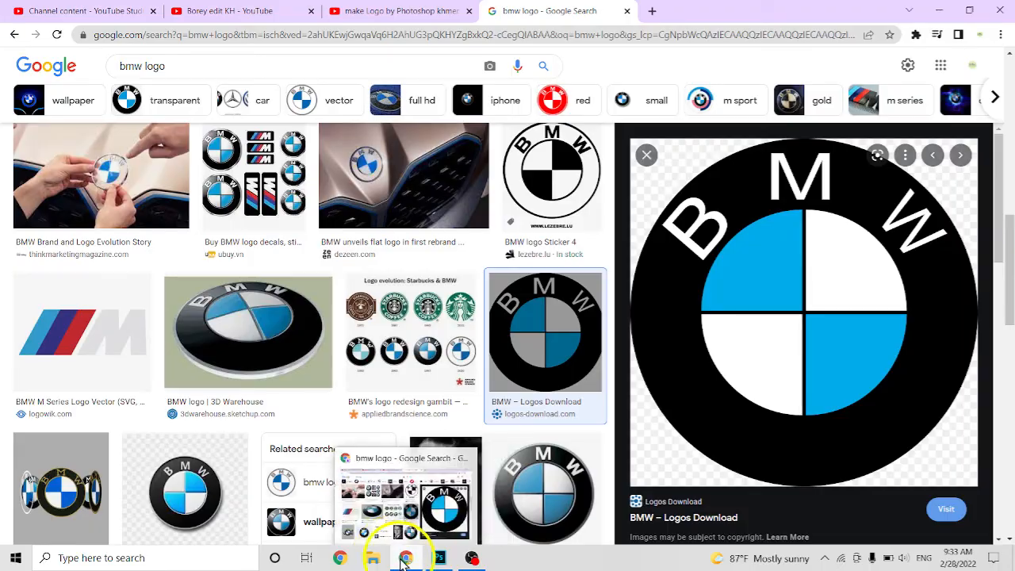
click(438, 559)
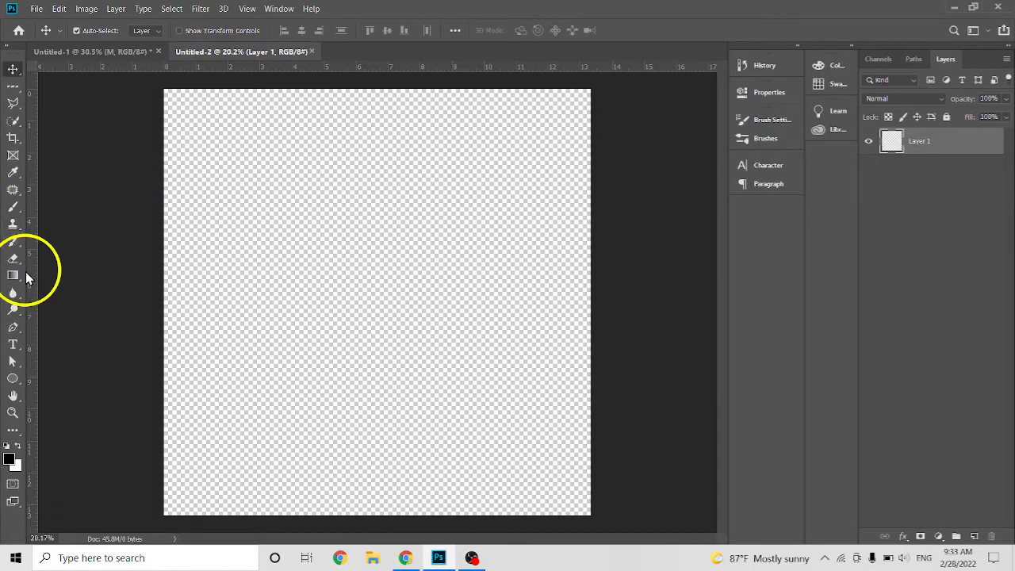
click(12, 378)
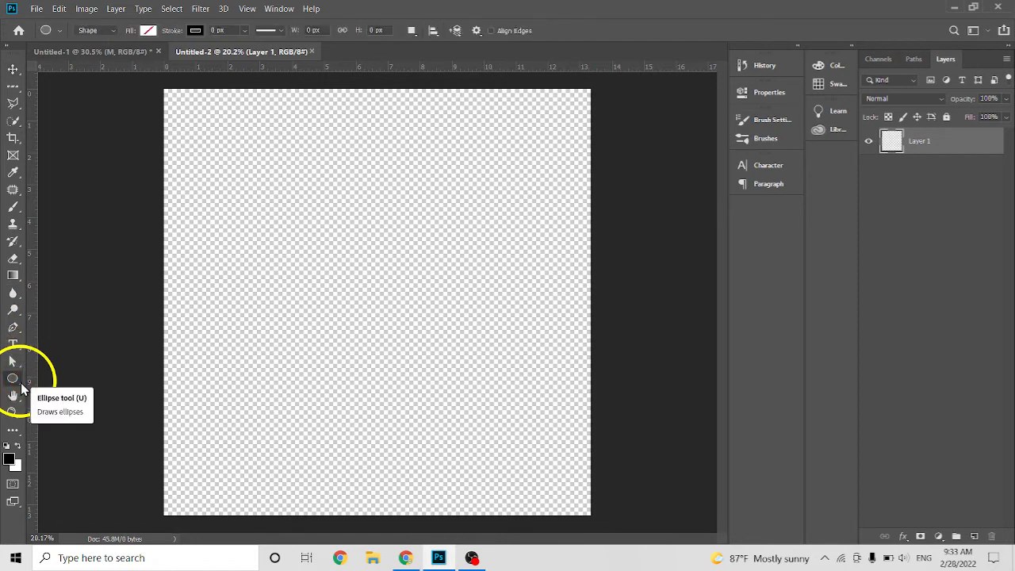
right_click(13, 379)
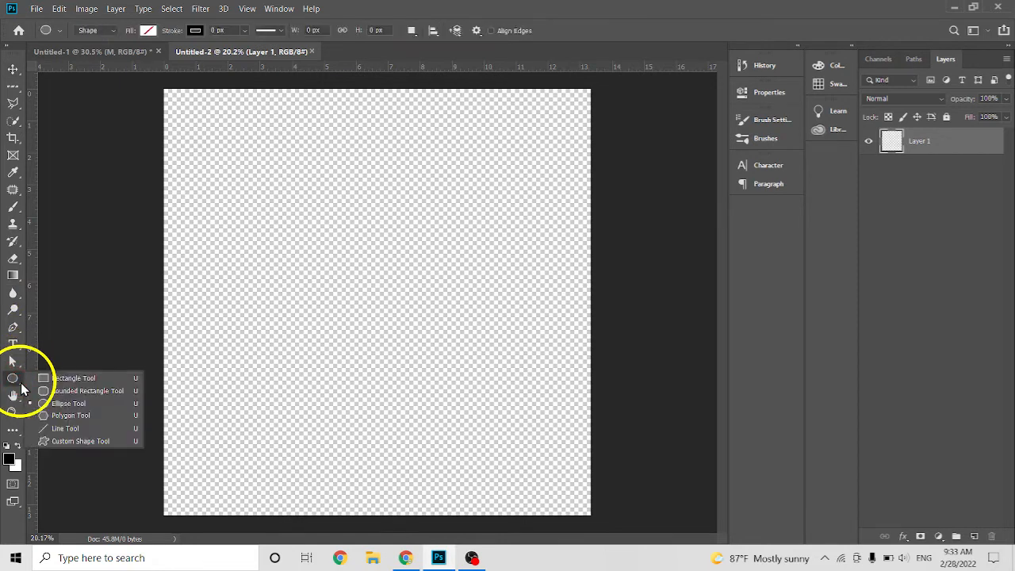
click(69, 403)
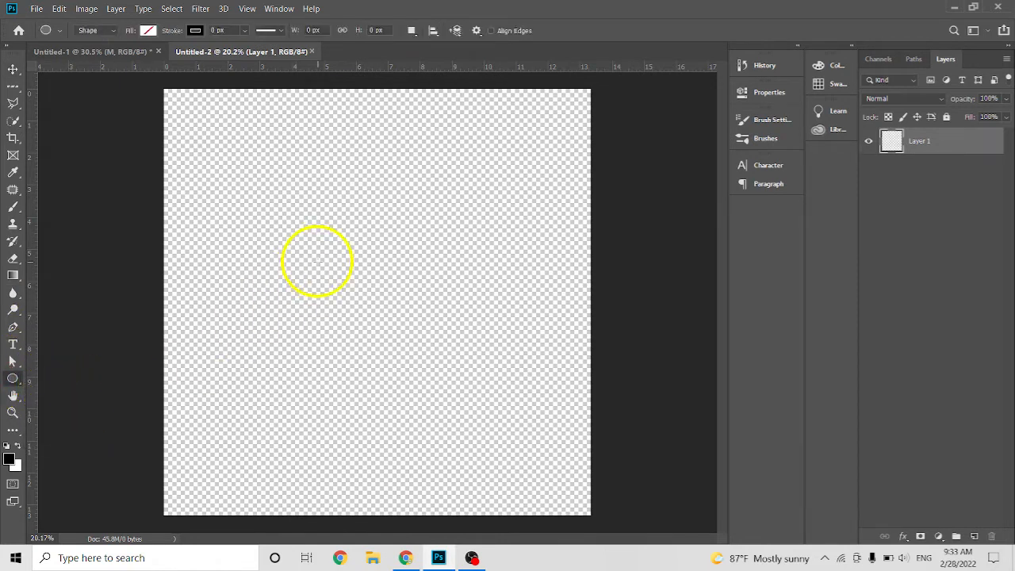
key(shift)
drag(337, 272, 588, 493)
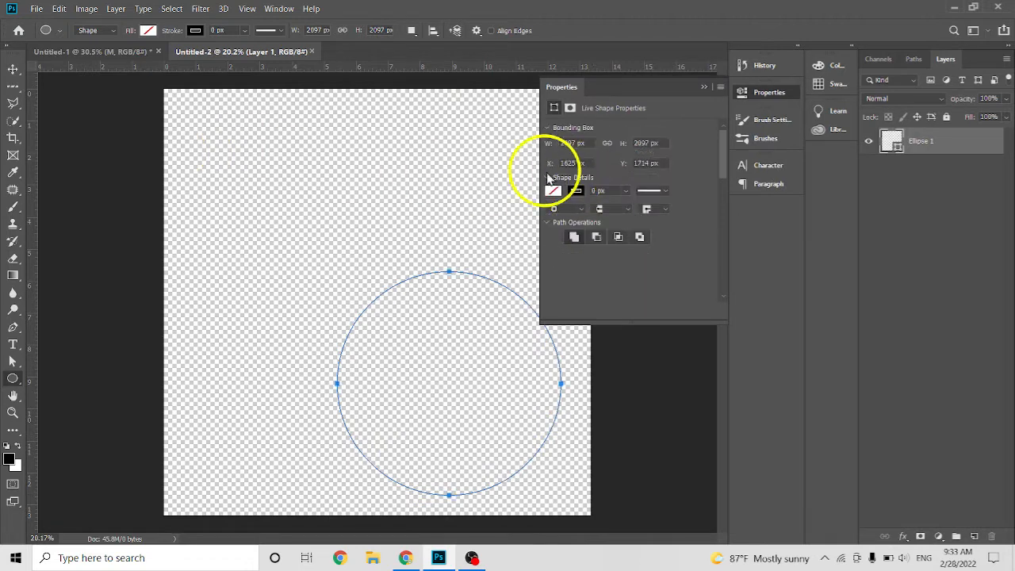
Set the circle's stroke width to 300 px.
click(195, 32)
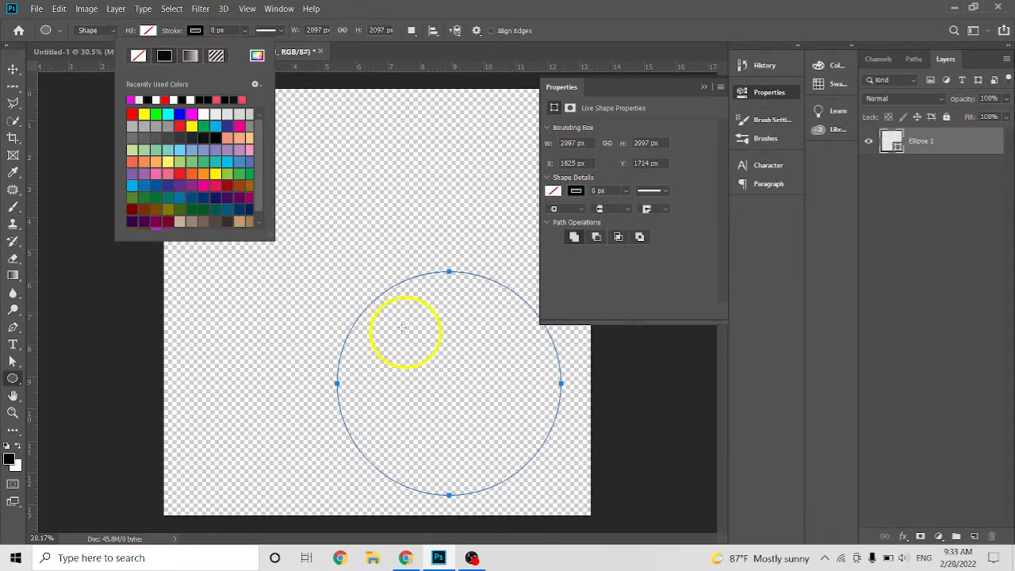
click(198, 32)
click(199, 32)
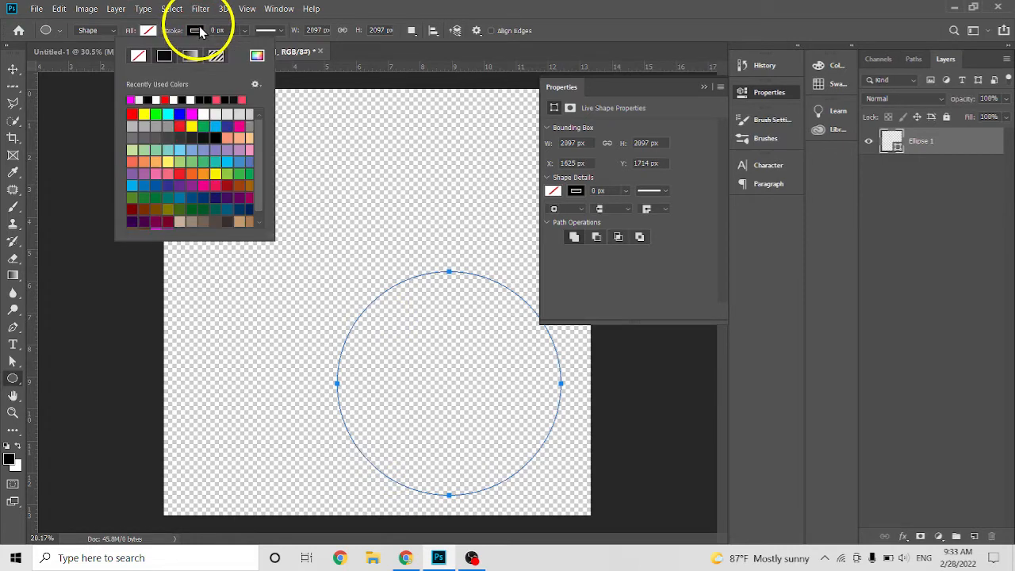
click(229, 29)
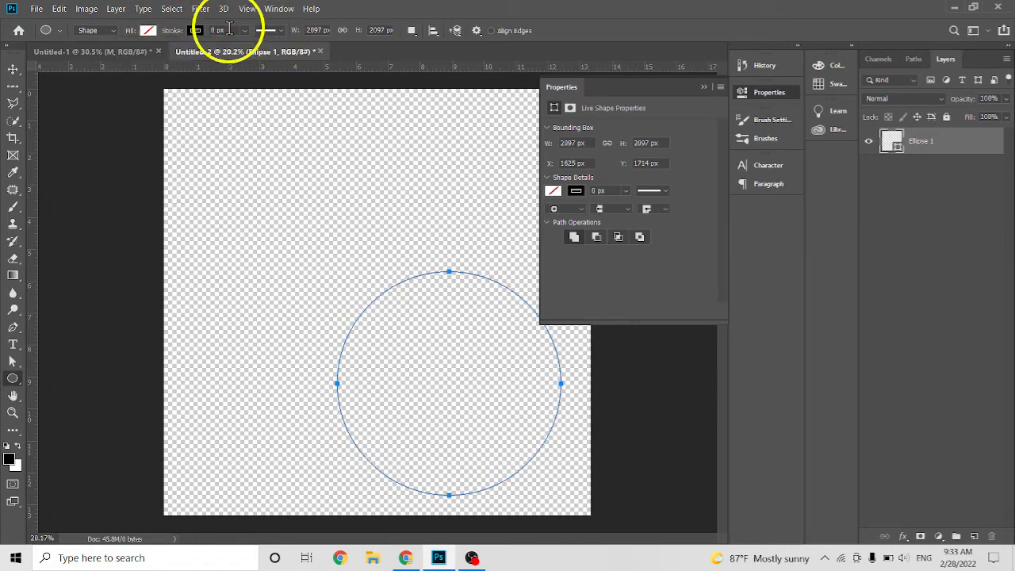
click(229, 29)
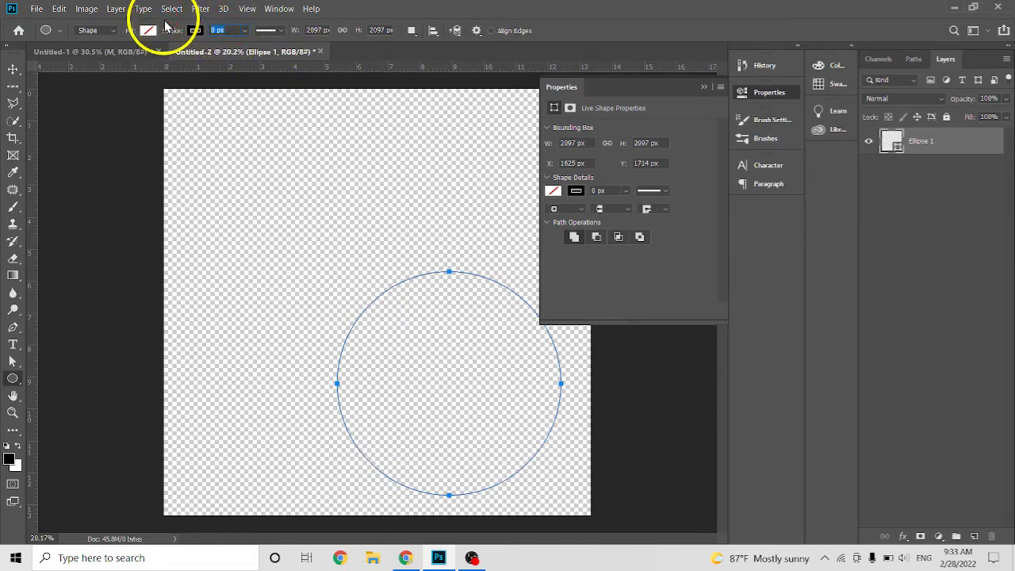
key(Page_Down)
key(Insert)
key(Insert)
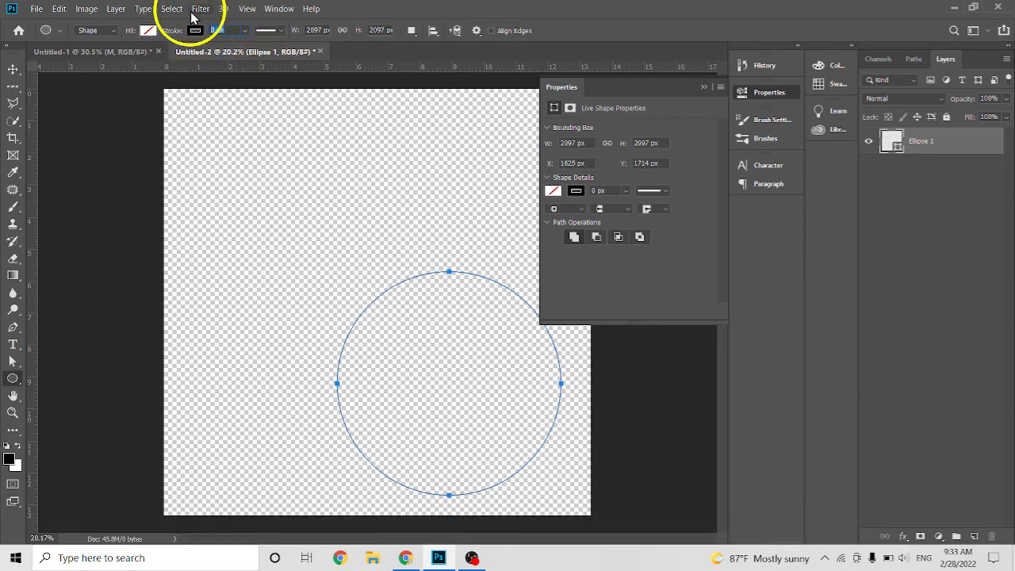
key(Page_Down)
key(Num_Lock)
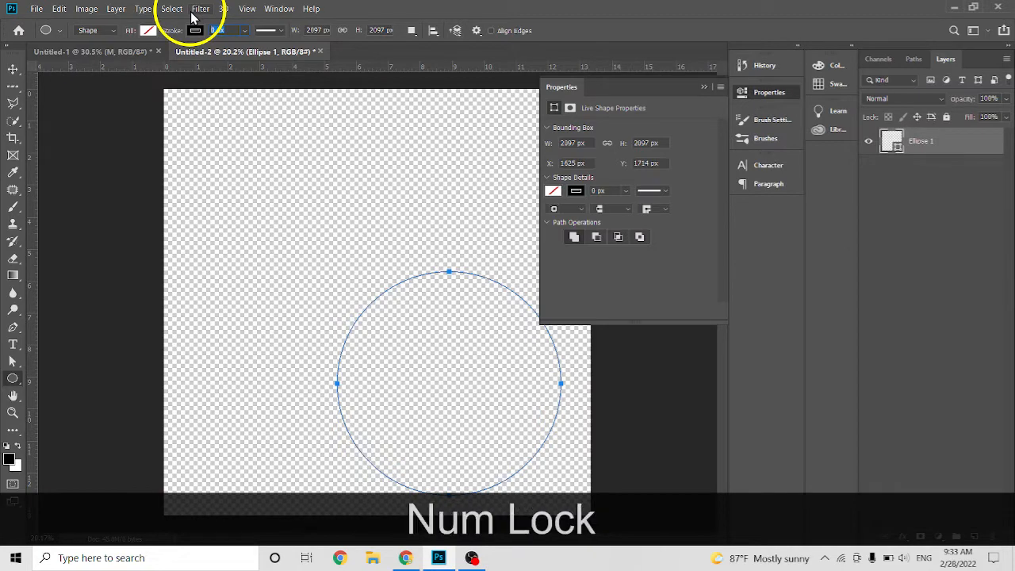
text(300)
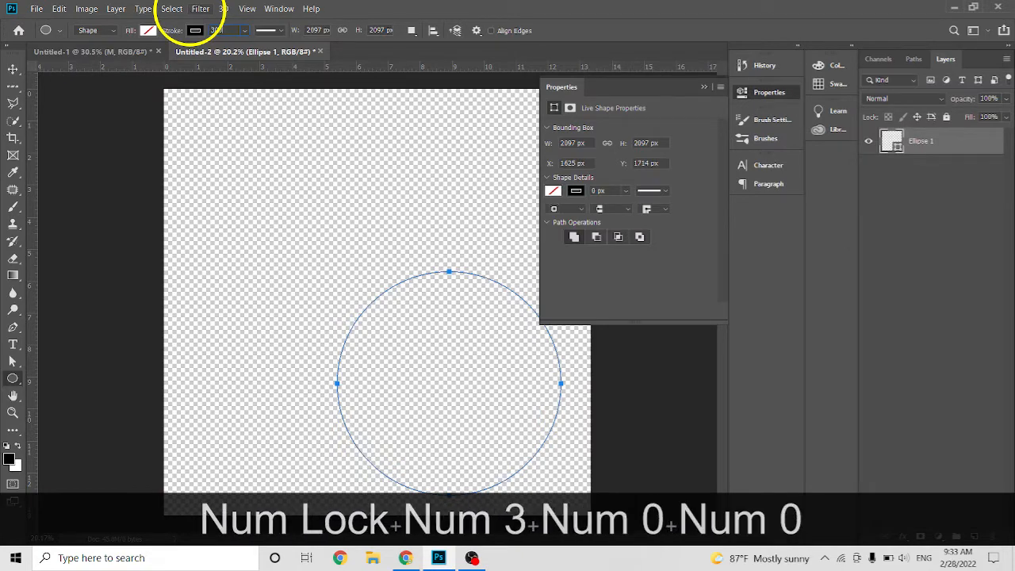
key(Return)
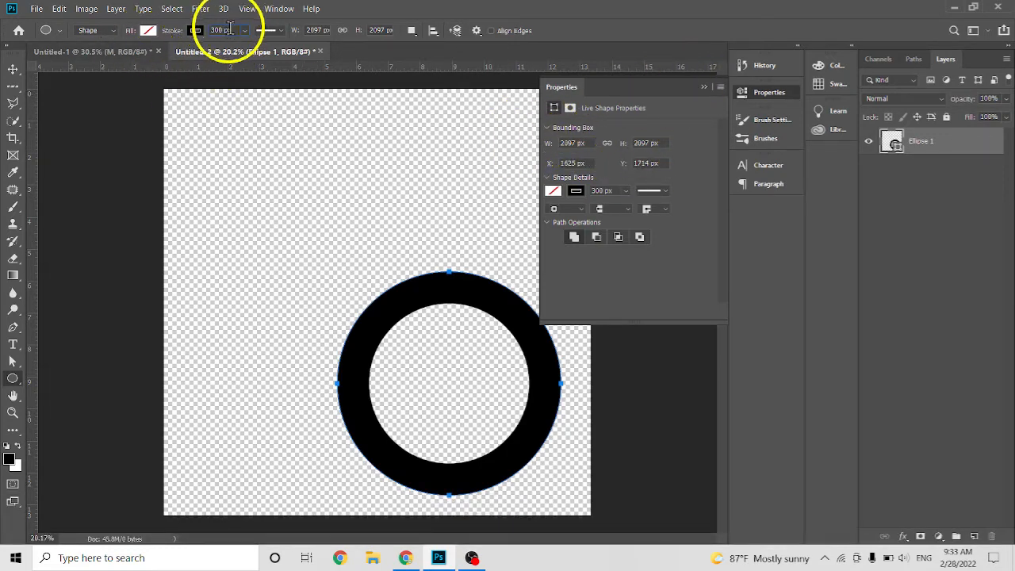
Set the circle's stroke width to 400 px and collapse its shape properties.
drag(229, 30, 165, 30)
text(400)
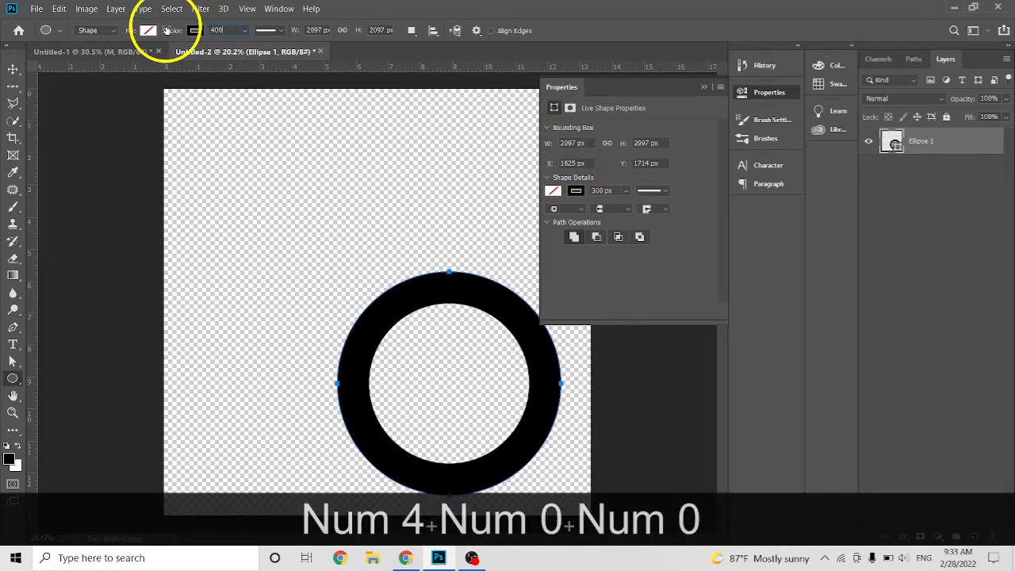
key(Return)
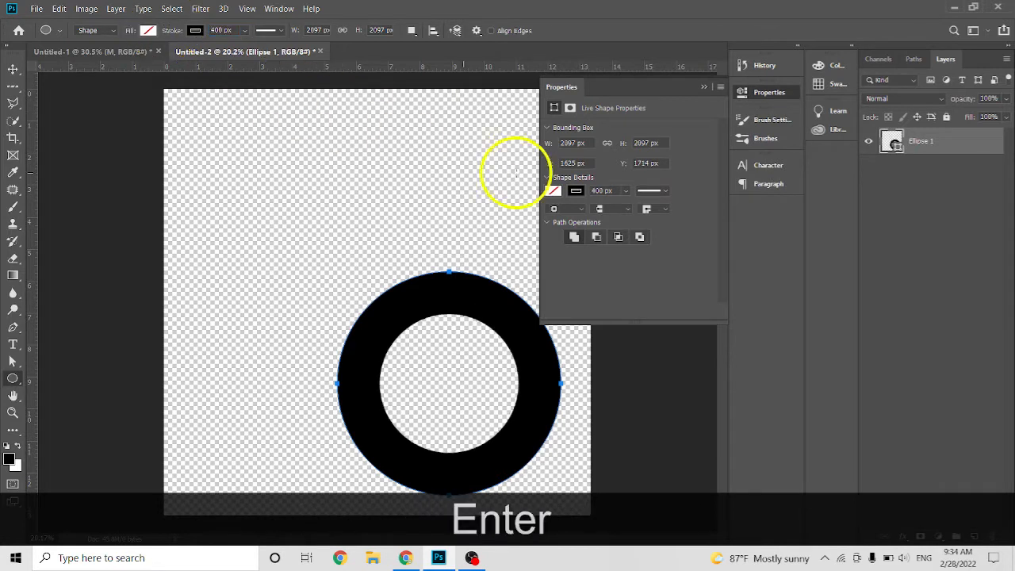
click(703, 87)
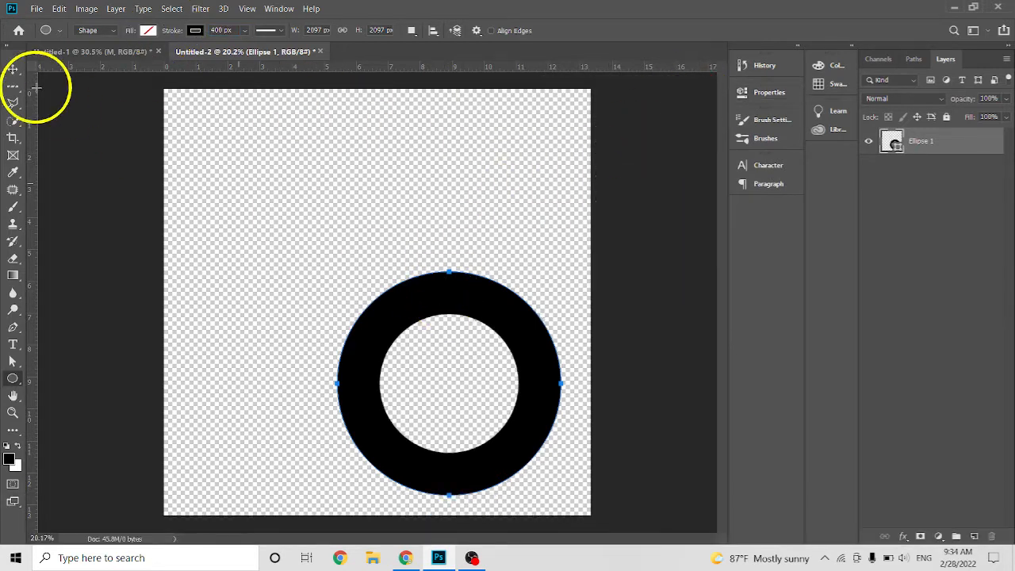
Move the black ring to the centre of the canvas.
click(12, 70)
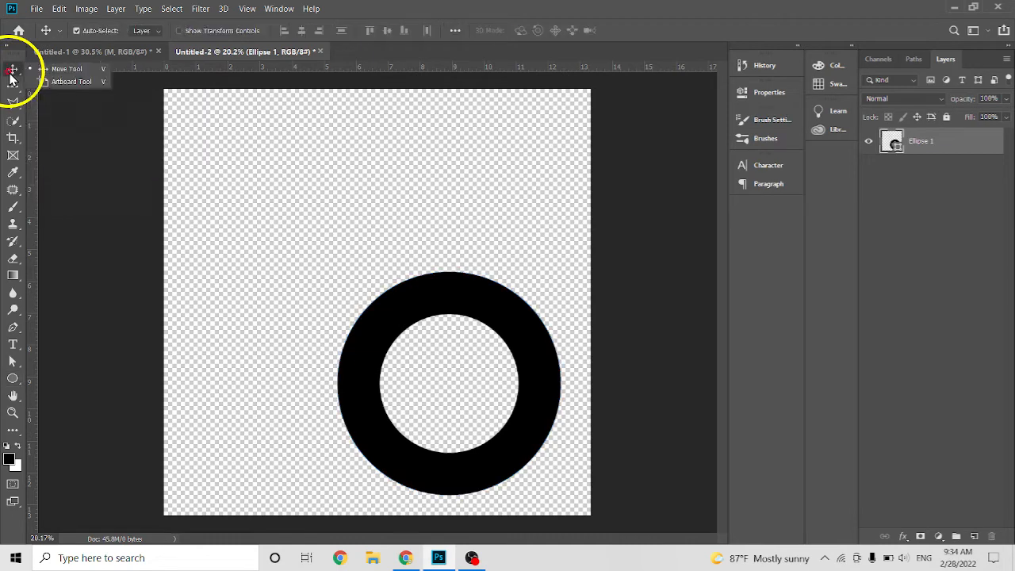
drag(414, 293, 365, 231)
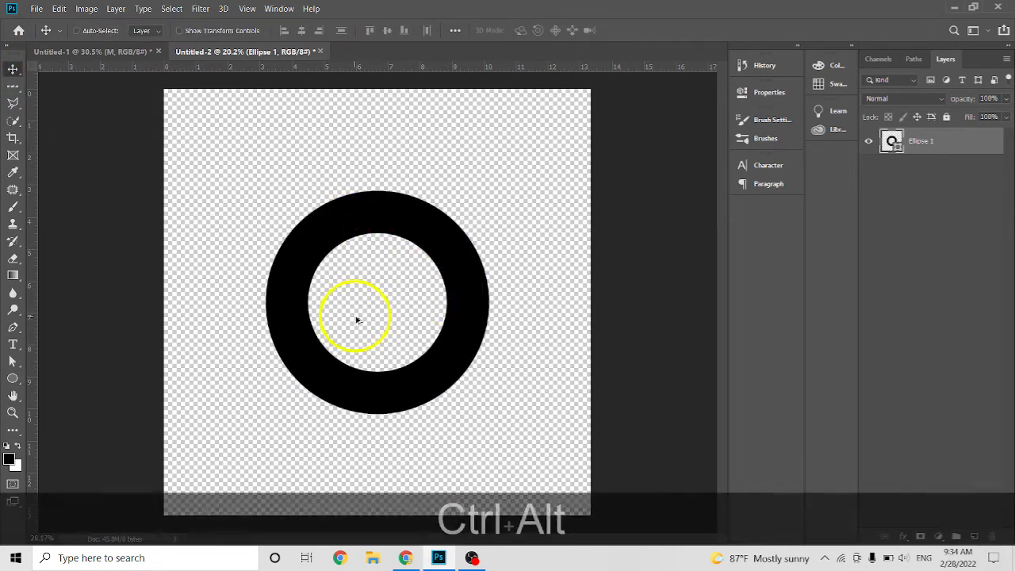
scroll(357, 319, up, 3)
scroll(365, 315, down, 3)
key(ctrl+alt)
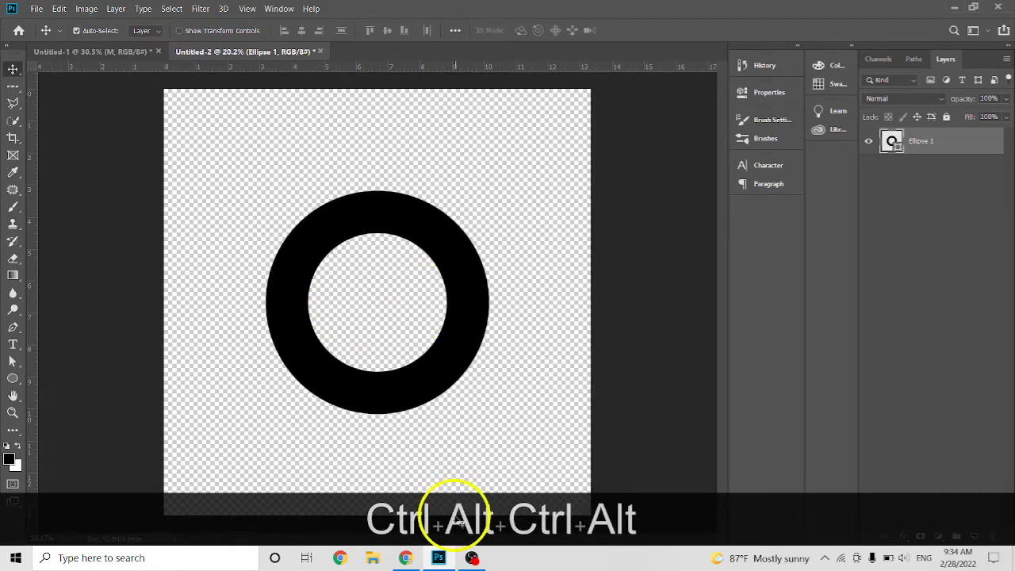
Switch to Chrome, close the Photoshop logo tutorial video page, and return to Photoshop.
click(419, 555)
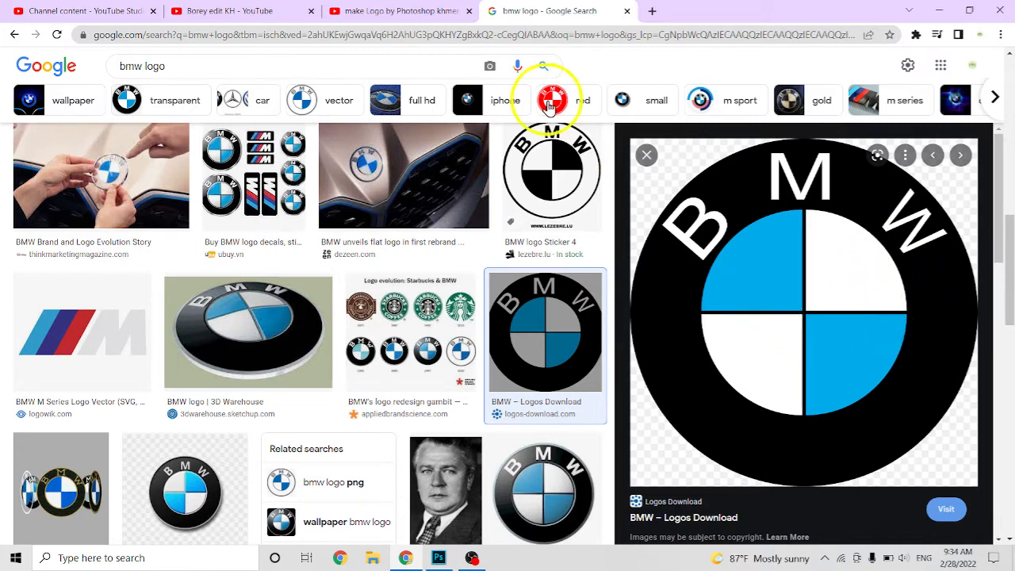
click(469, 12)
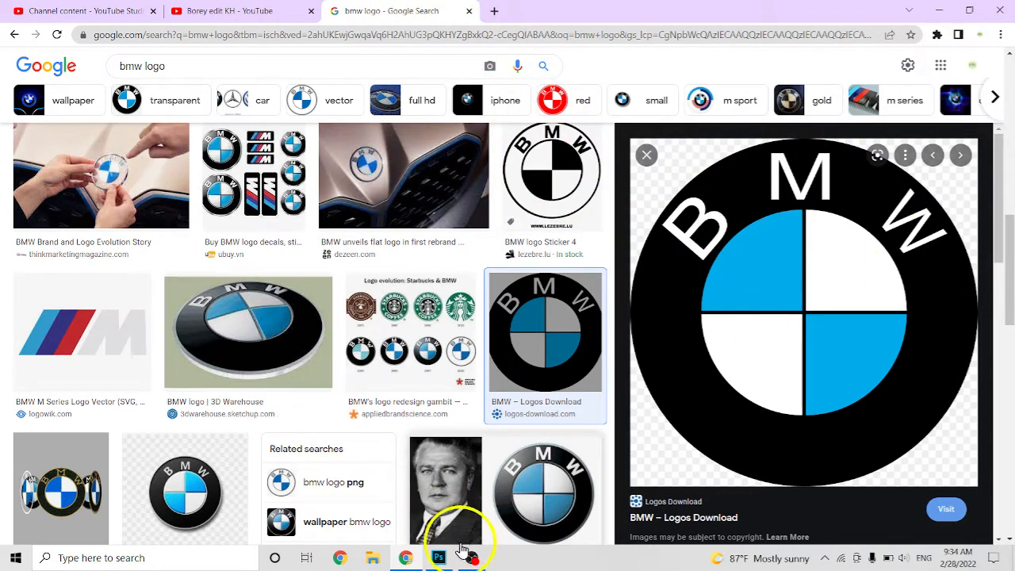
click(438, 558)
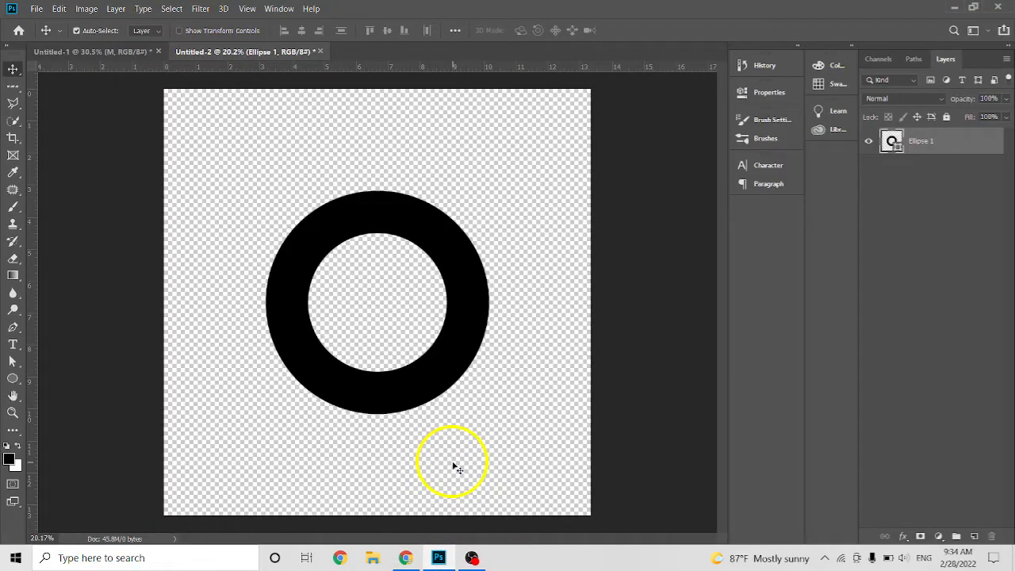
Check the BMW reference in Chrome again, and in Photoshop add a horizontal and a vertical guide crossing at the ring's centre.
scroll(400, 391, up, 1)
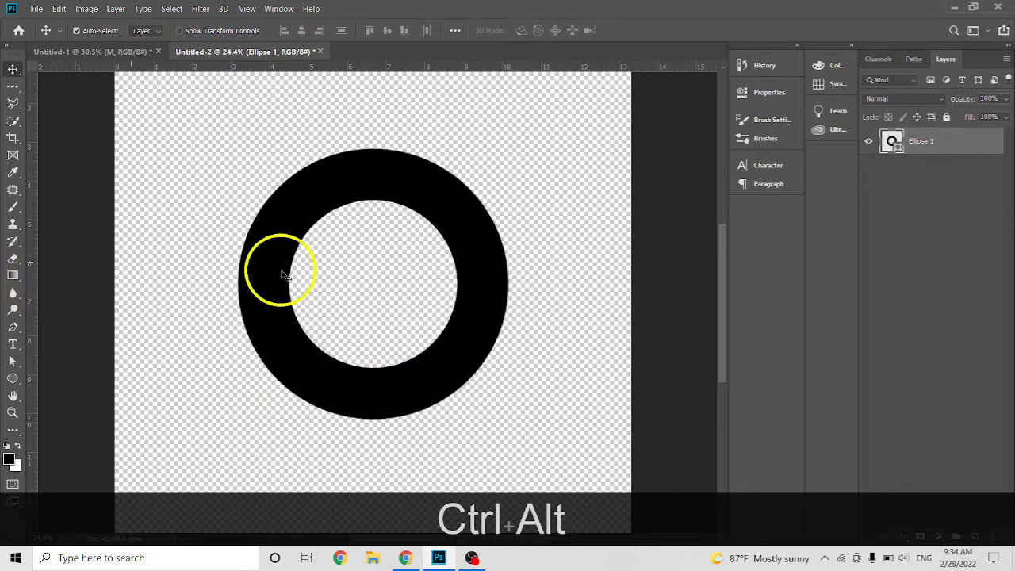
click(441, 560)
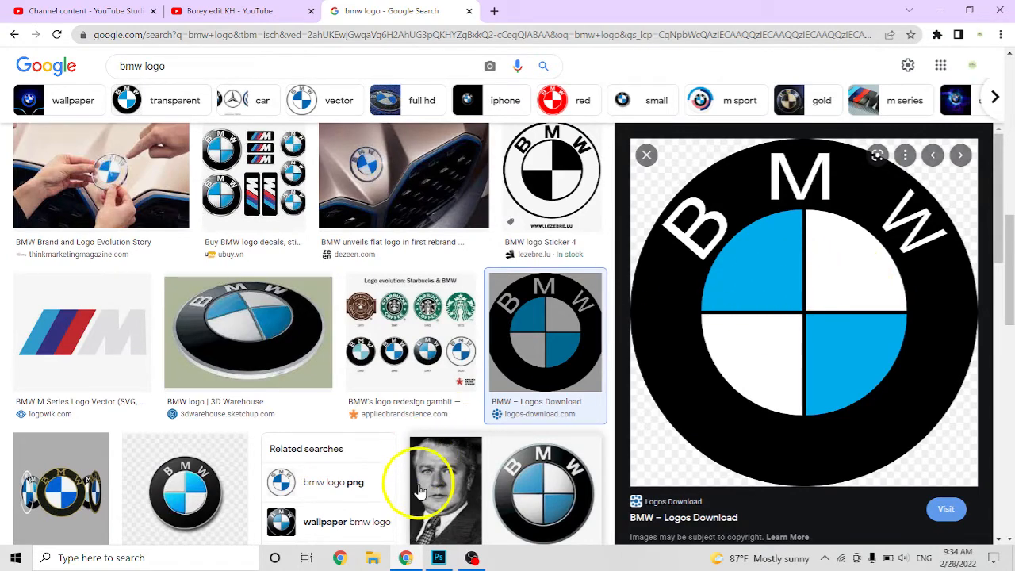
click(438, 557)
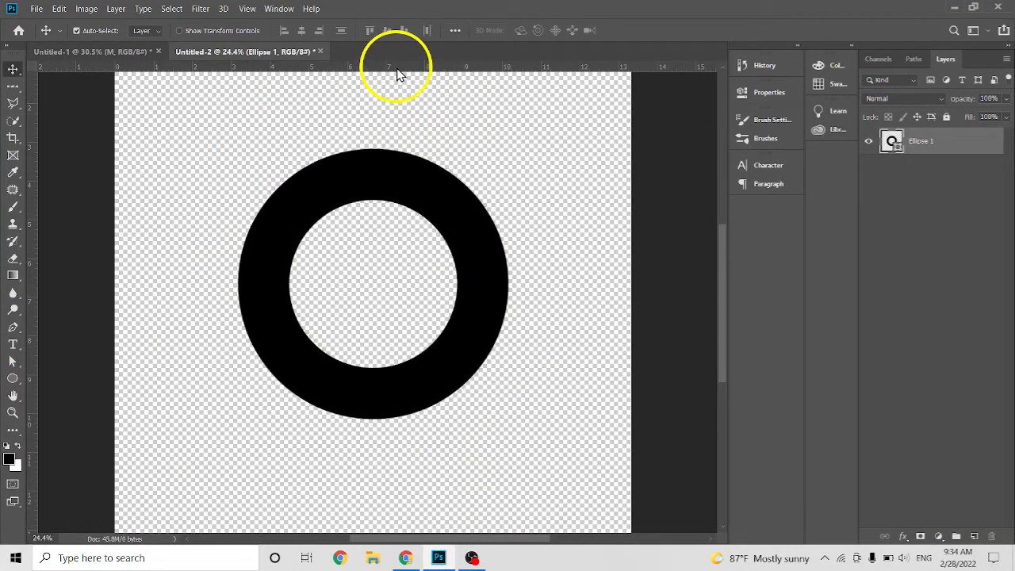
drag(398, 70, 404, 283)
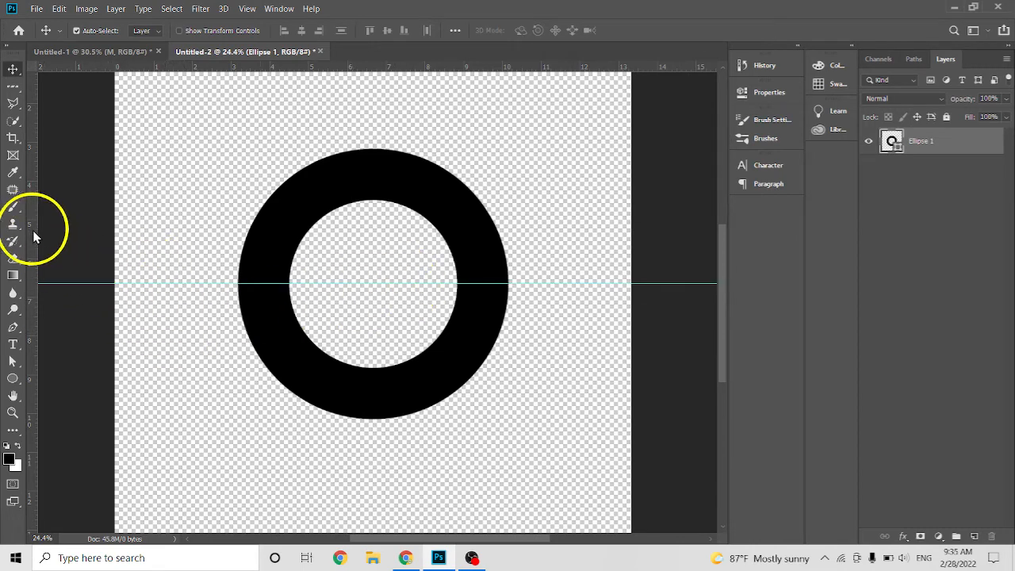
drag(35, 240, 374, 251)
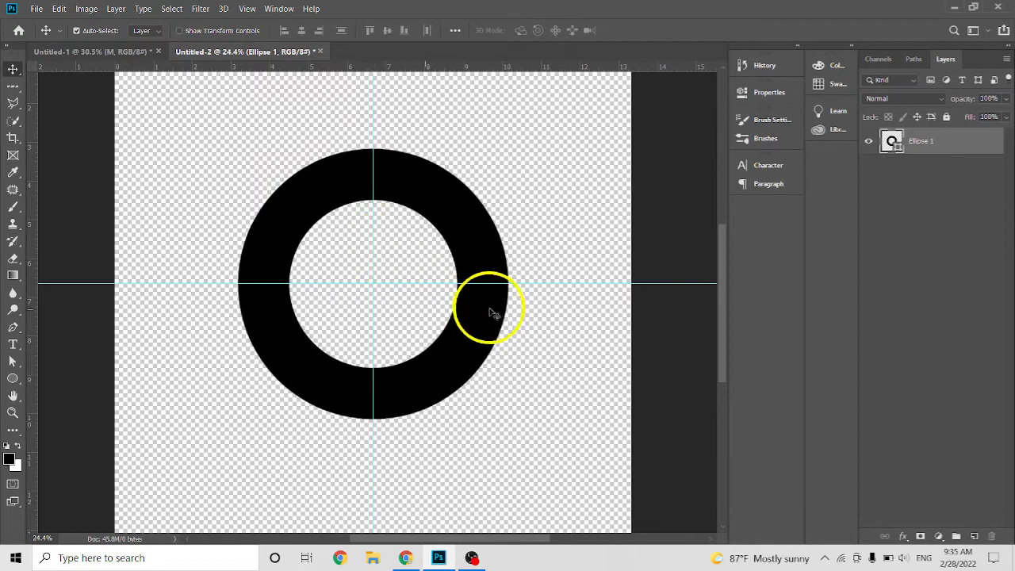
Check the BMW reference in Chrome, and in Photoshop draw a rectangle about 1364 × 1197 px covering the ring's lower-left quadrant up to the guides.
scroll(433, 333, up, 3)
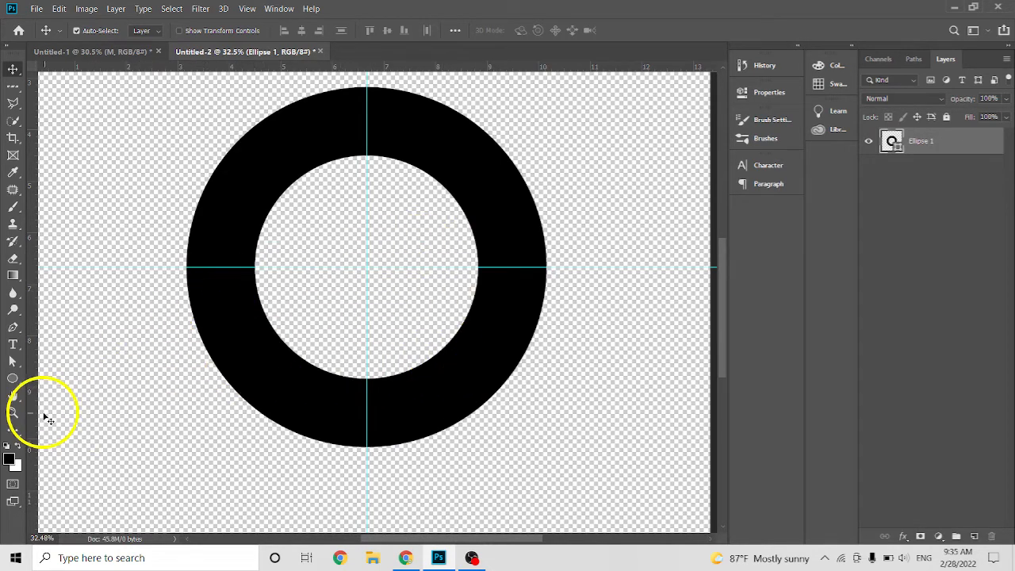
click(405, 559)
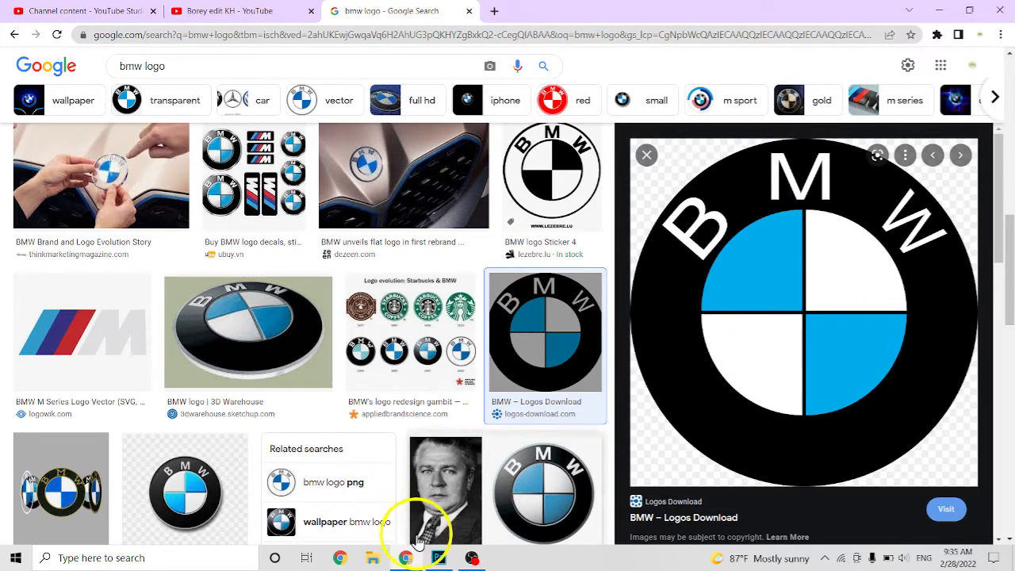
click(407, 559)
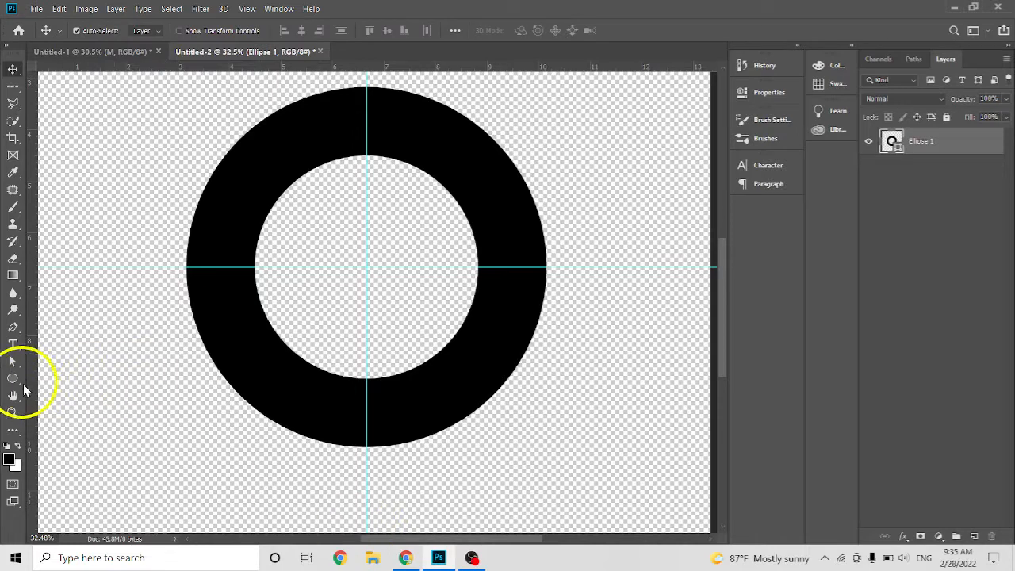
click(23, 387)
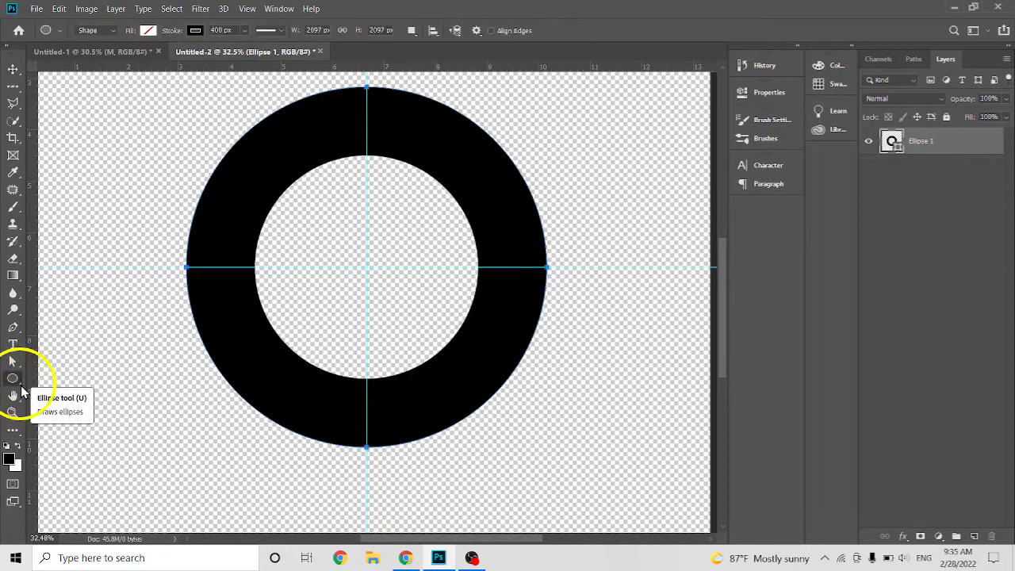
click(22, 387)
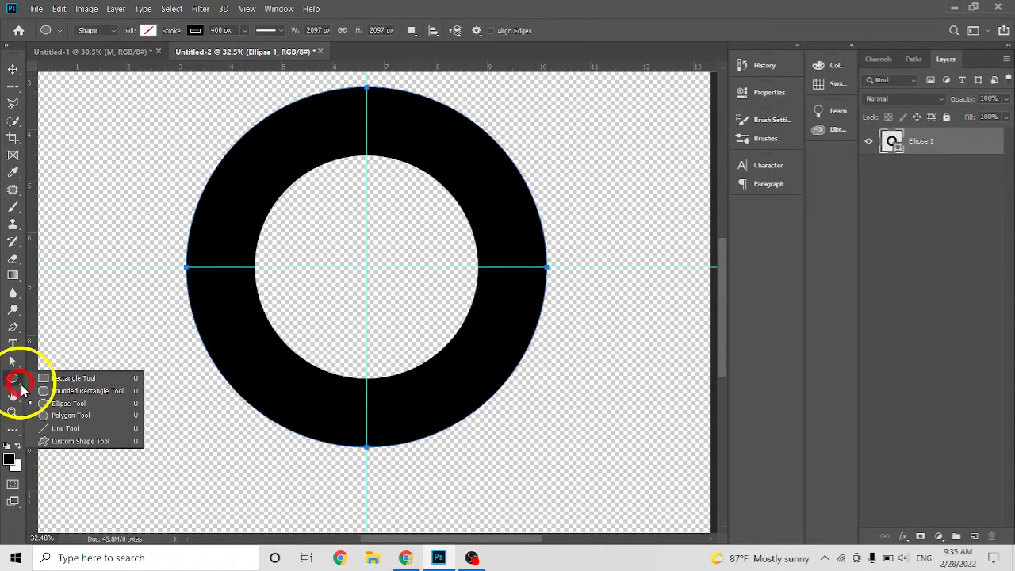
click(90, 380)
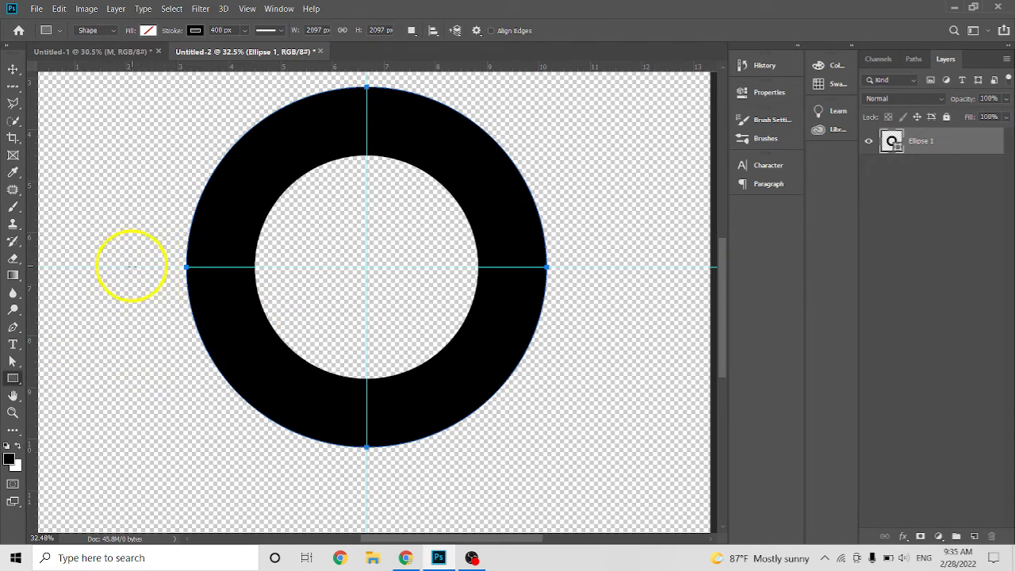
drag(132, 267, 364, 471)
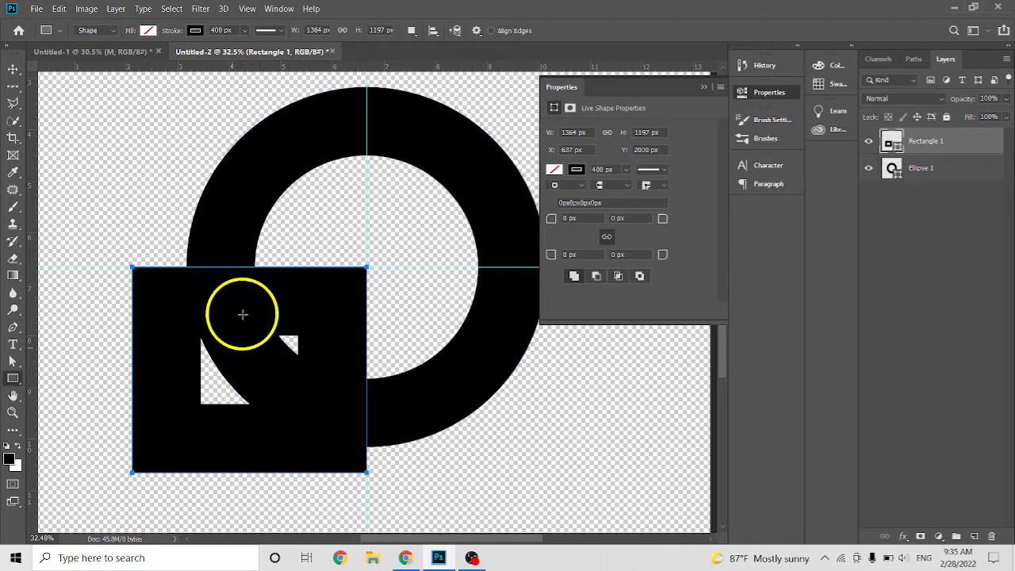
Set the lower-left rectangle's fill to light grey #ebebeb.
click(554, 170)
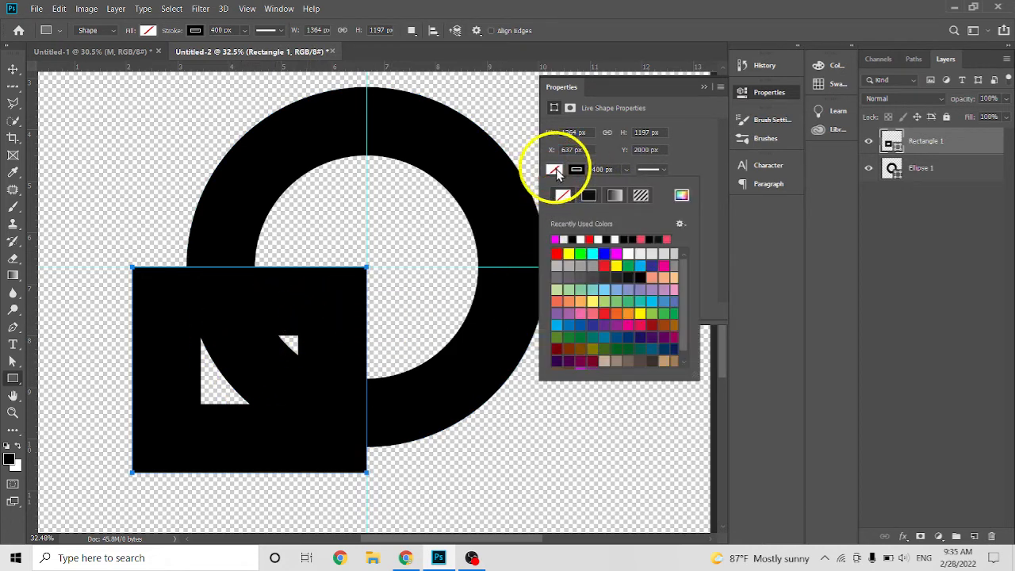
click(575, 170)
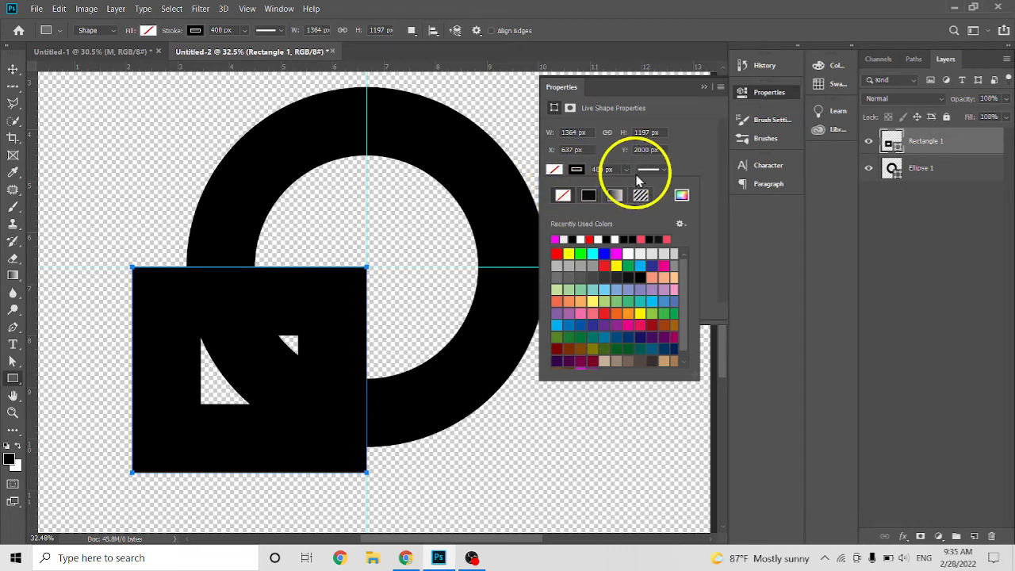
click(625, 279)
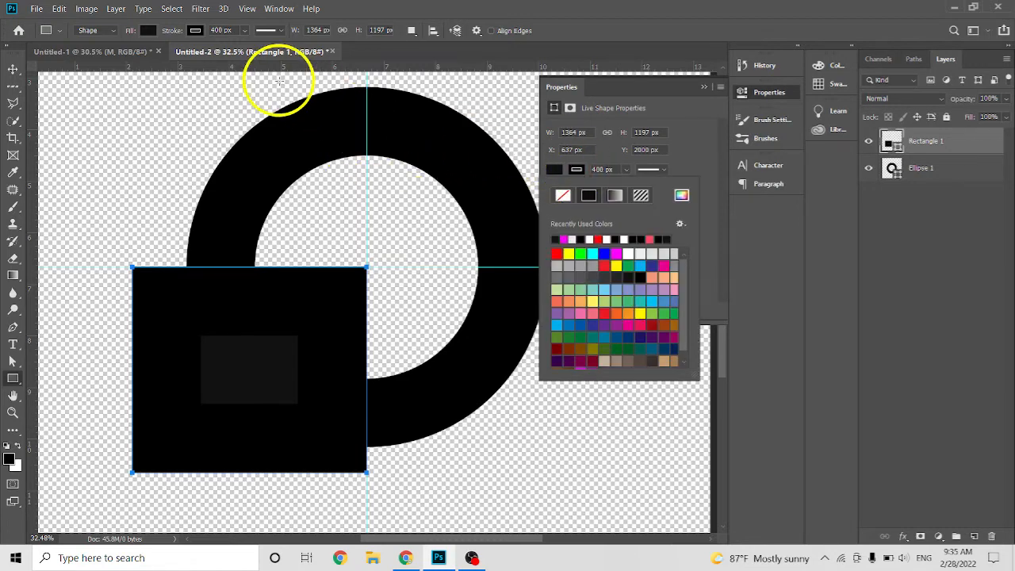
click(194, 30)
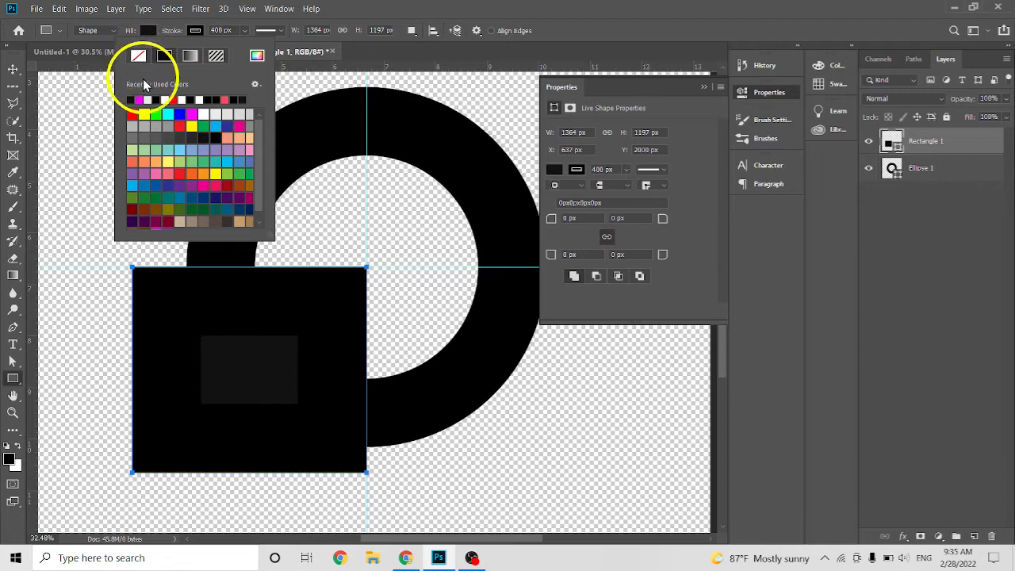
click(553, 173)
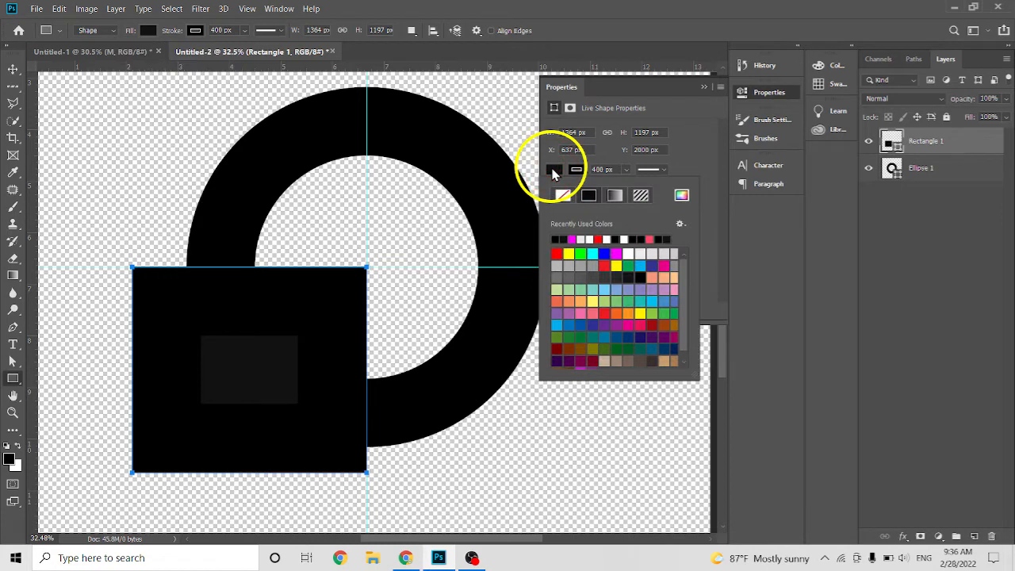
click(645, 253)
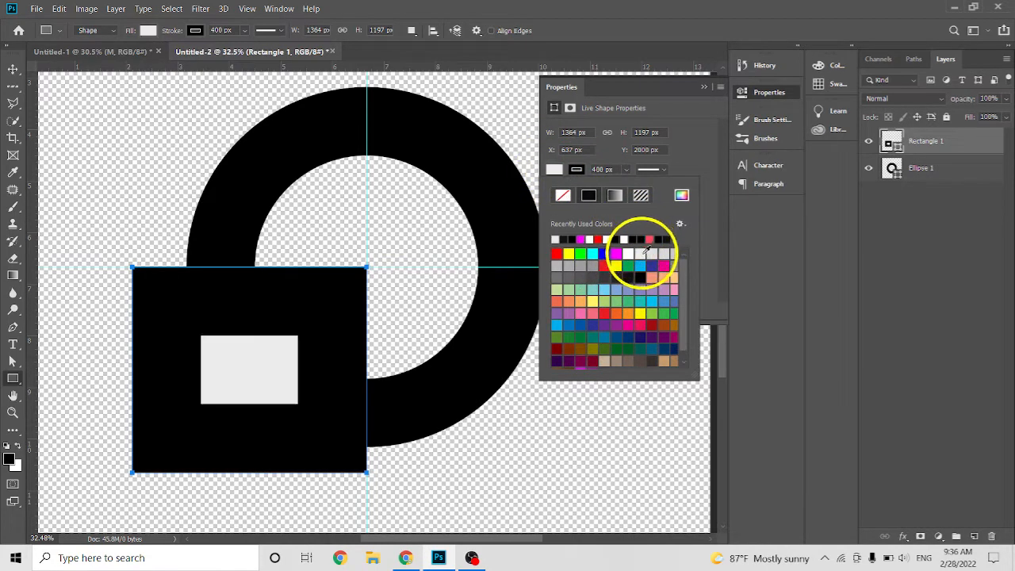
click(646, 253)
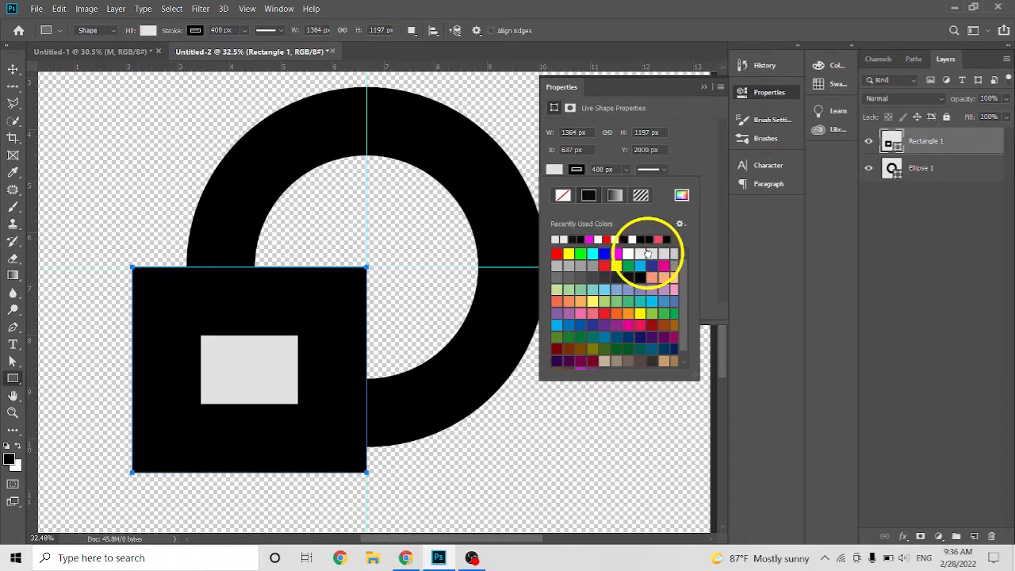
click(665, 265)
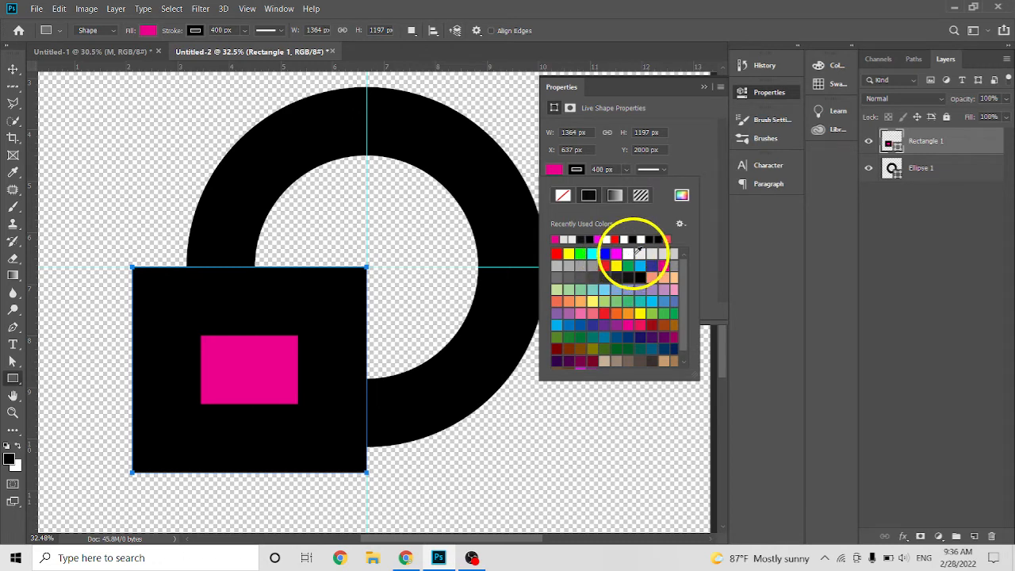
click(640, 255)
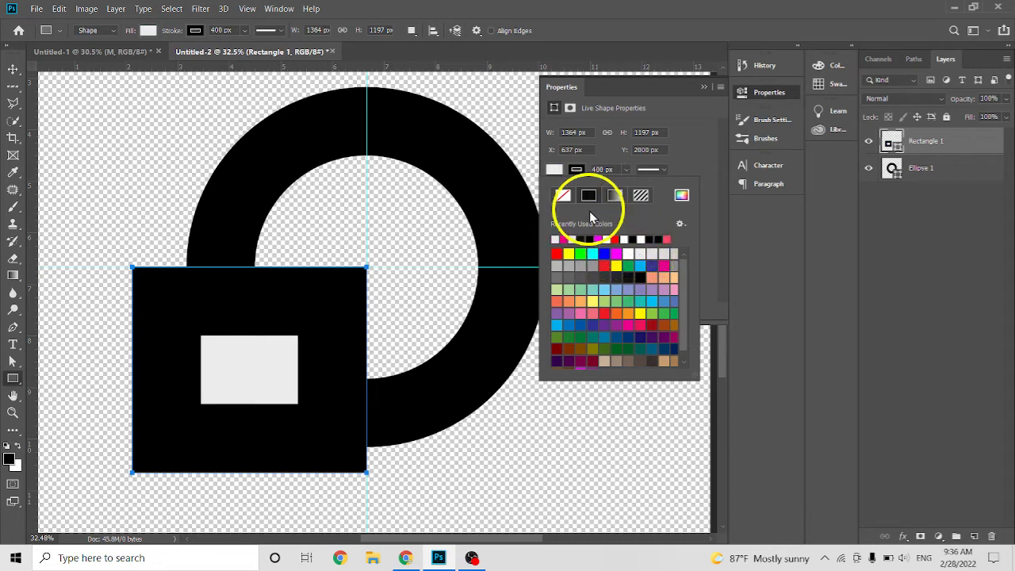
Remove the lower-left rectangle's stroke and collapse its shape properties.
click(589, 199)
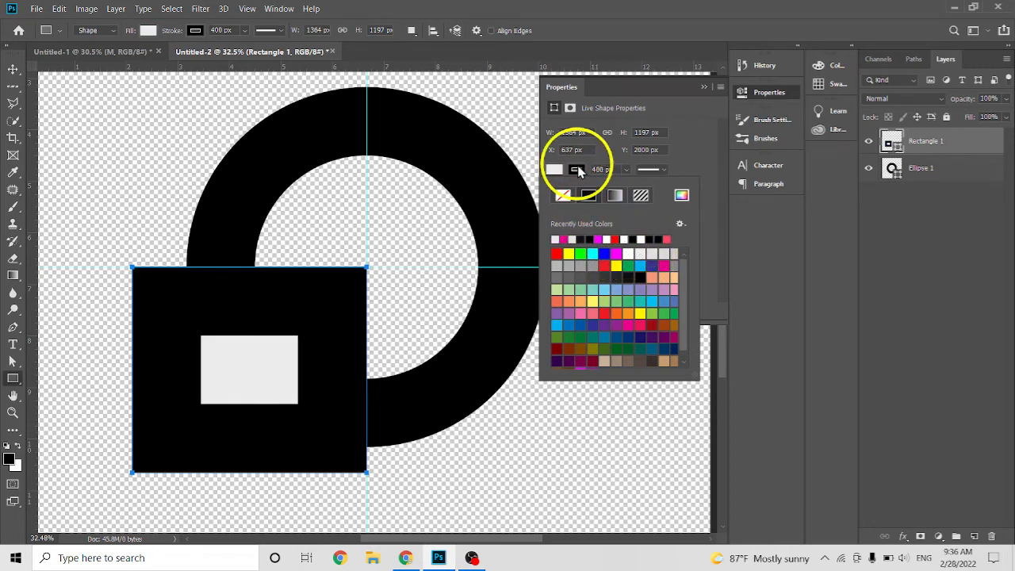
click(576, 170)
click(563, 197)
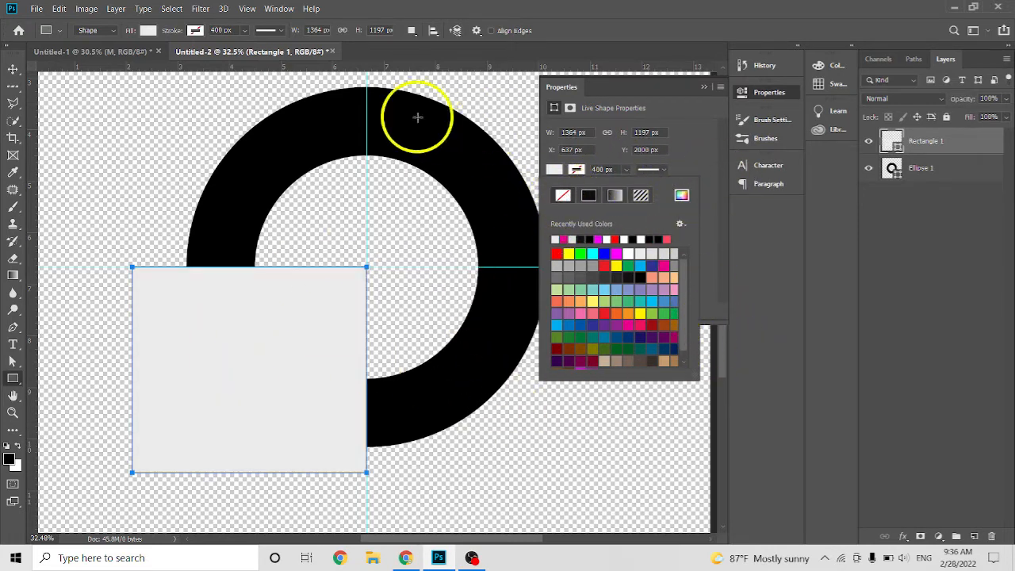
click(13, 69)
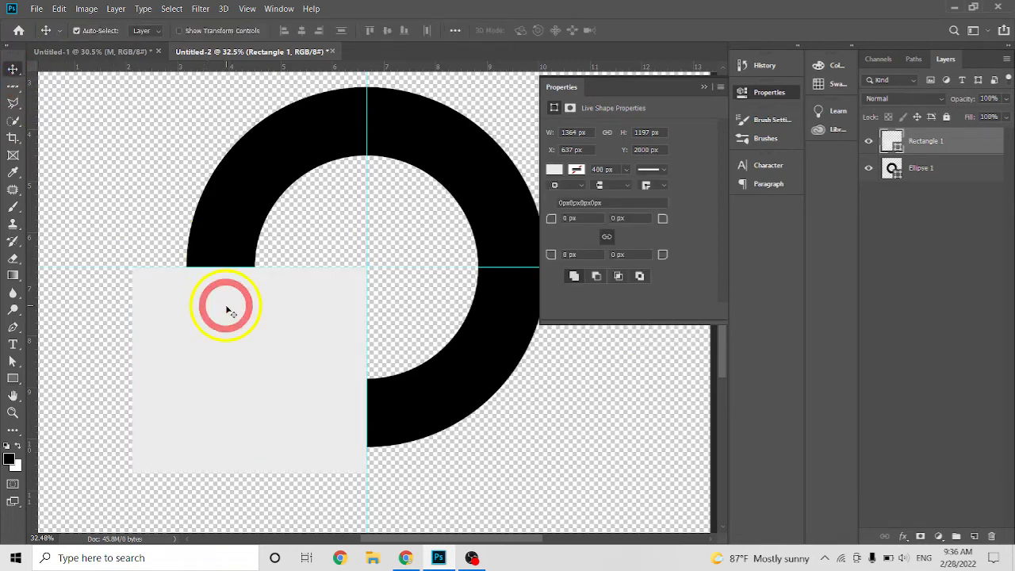
click(702, 88)
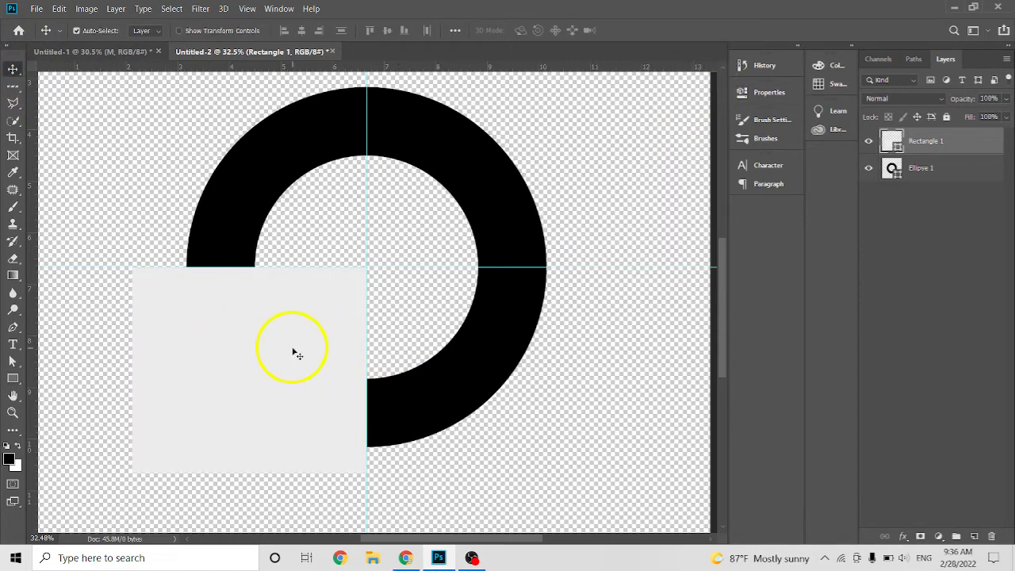
Duplicate the Rectangle 1 layer and move the copy to the upper-right quadrant, against the guides.
right_click(942, 144)
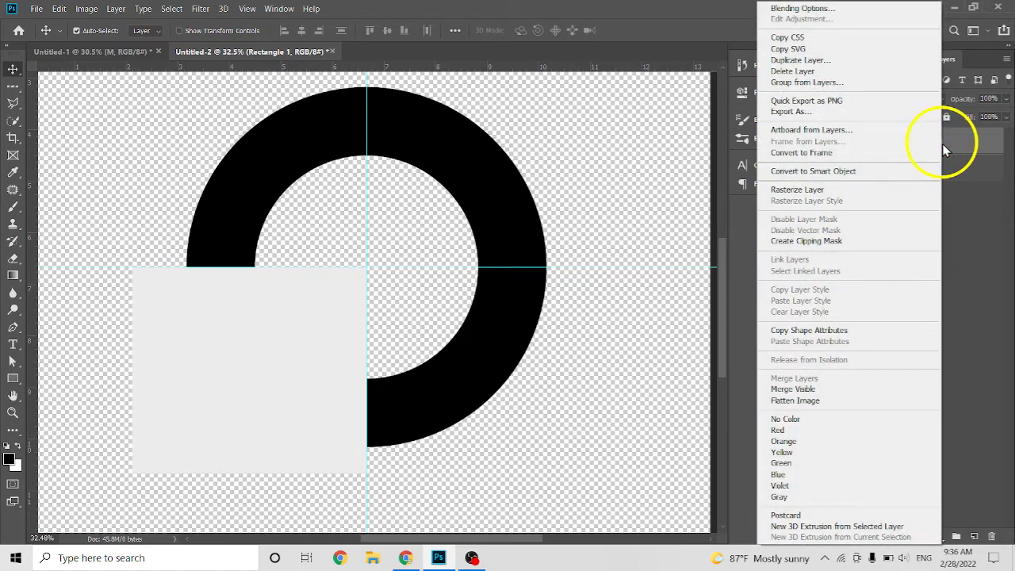
click(801, 60)
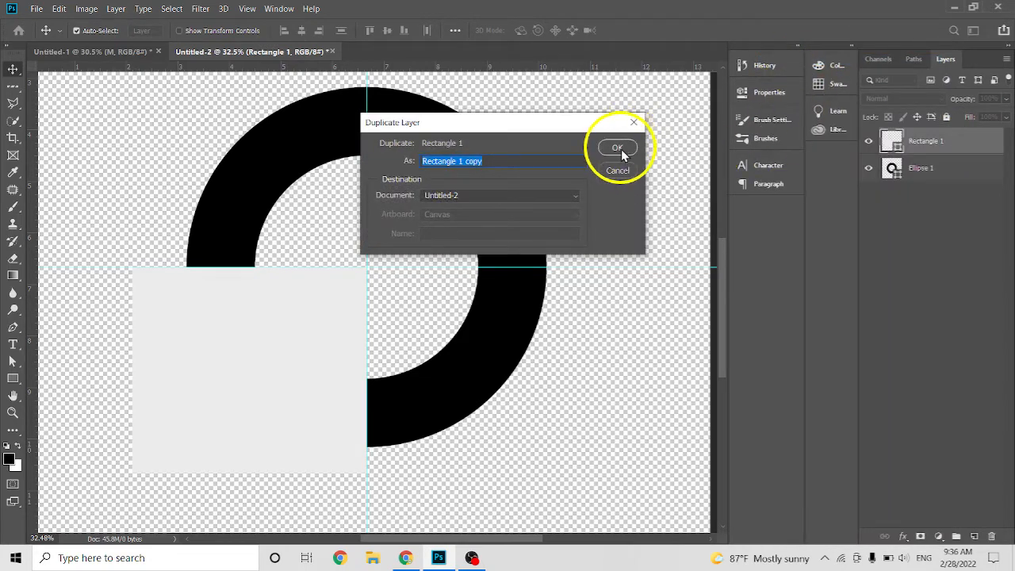
click(621, 150)
drag(368, 320, 476, 165)
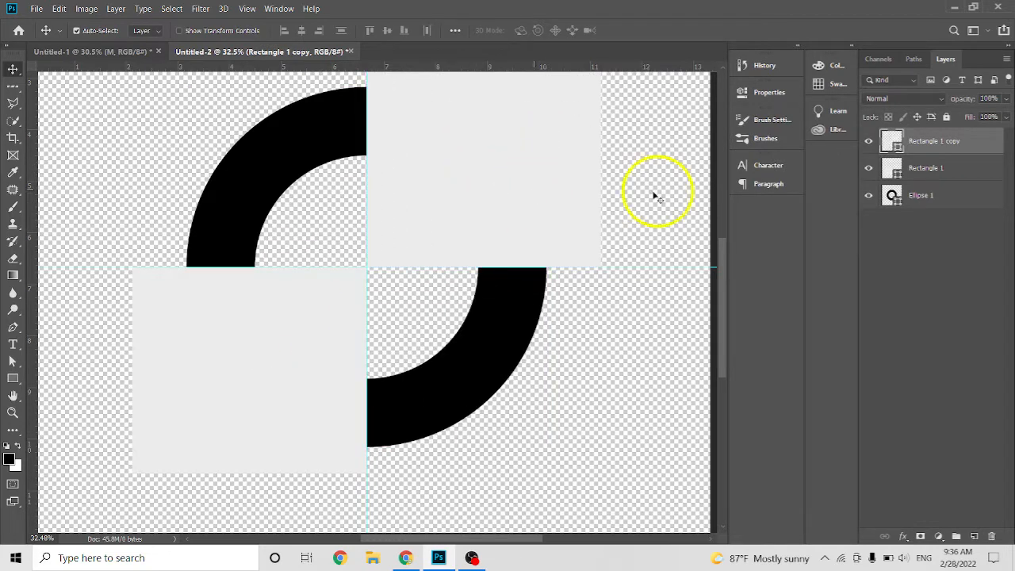
Duplicate the upper-right rectangle's layer and move the new copy straight down into the lower-right quadrant.
right_click(961, 141)
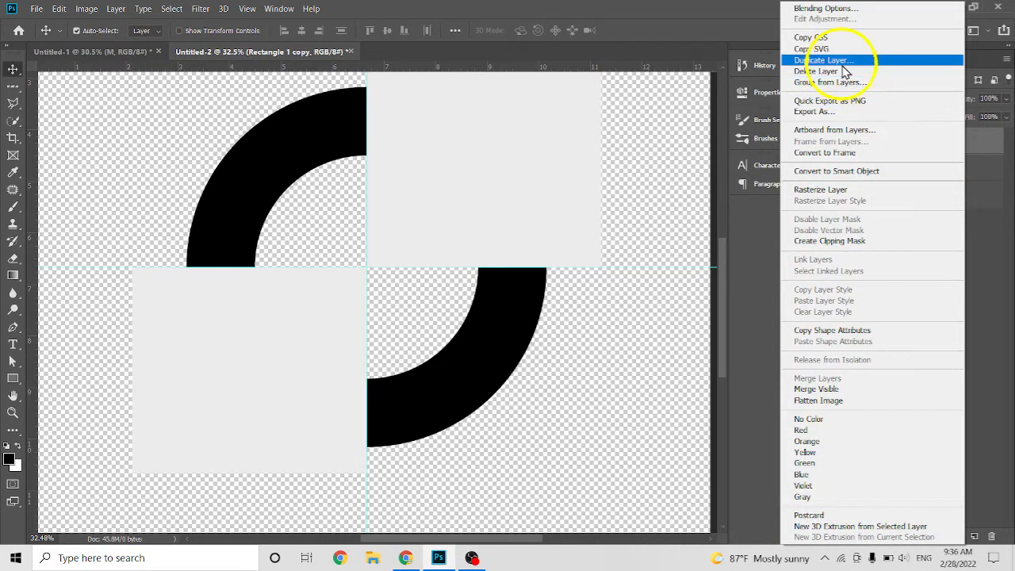
click(866, 61)
click(615, 148)
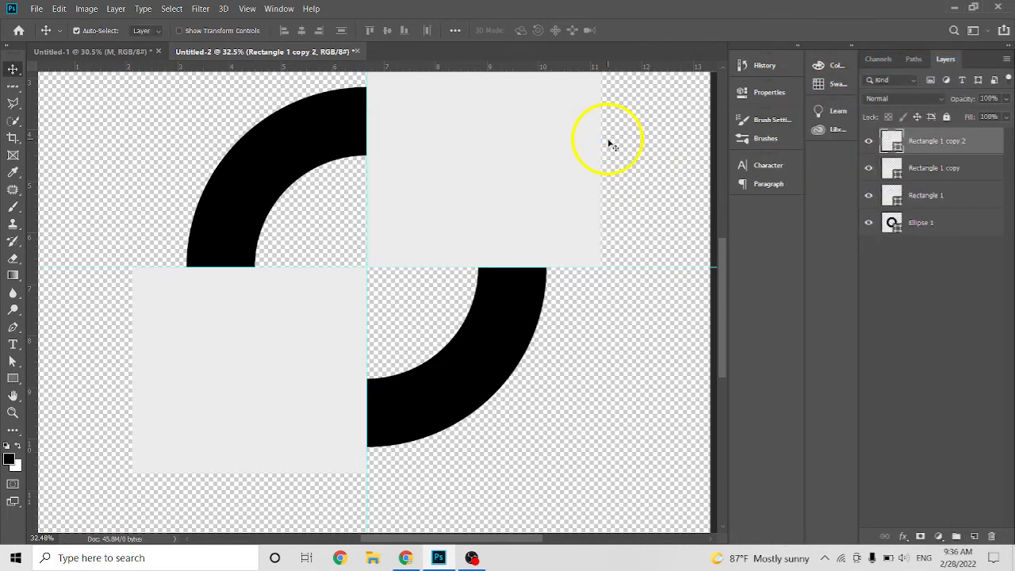
drag(523, 163, 524, 367)
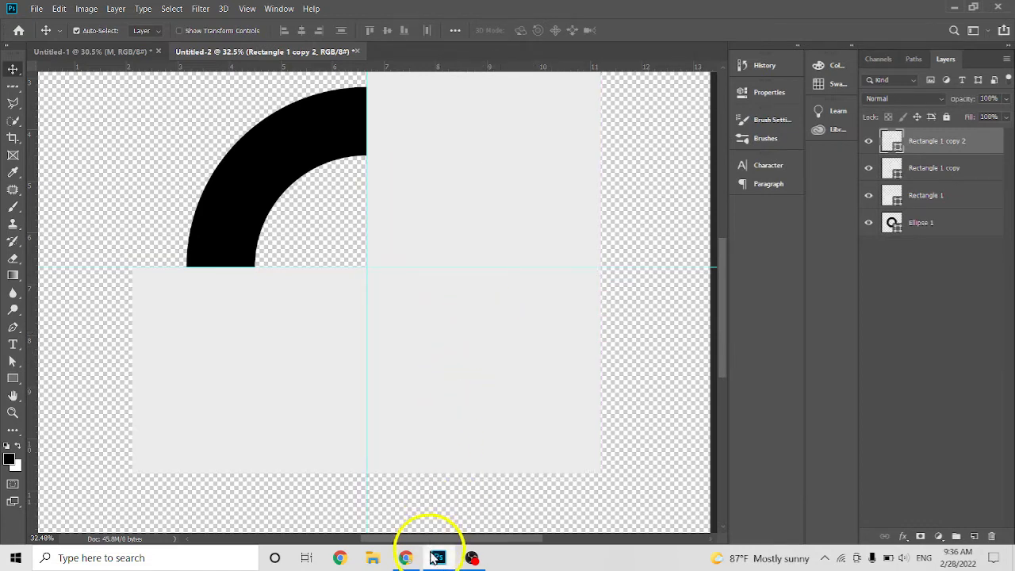
Check the BMW reference in Chrome, and in Photoshop pick dark blue #1a4ab6 as the lower-right rectangle's fill colour.
mouse_move(410, 561)
click(437, 503)
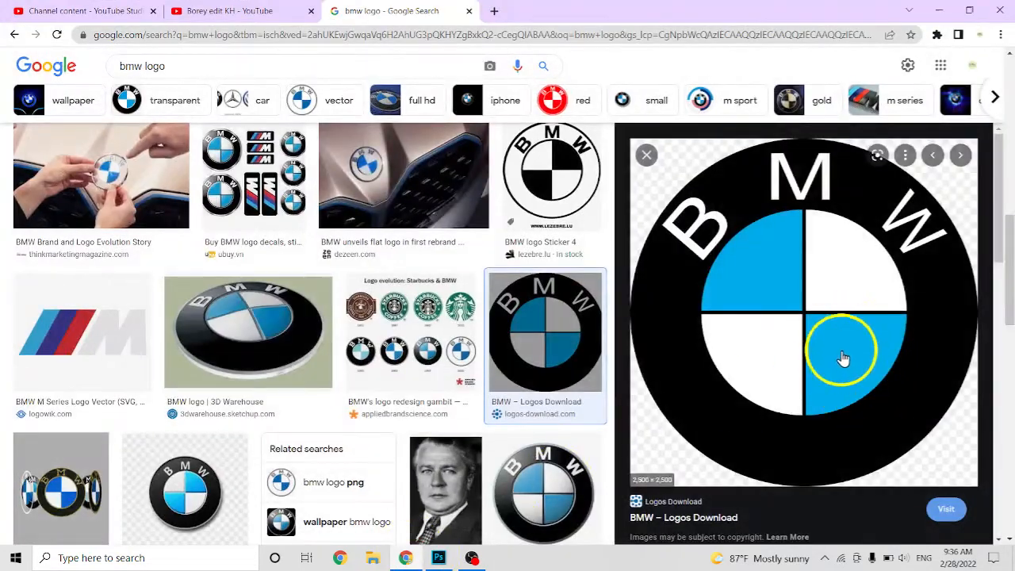
click(432, 557)
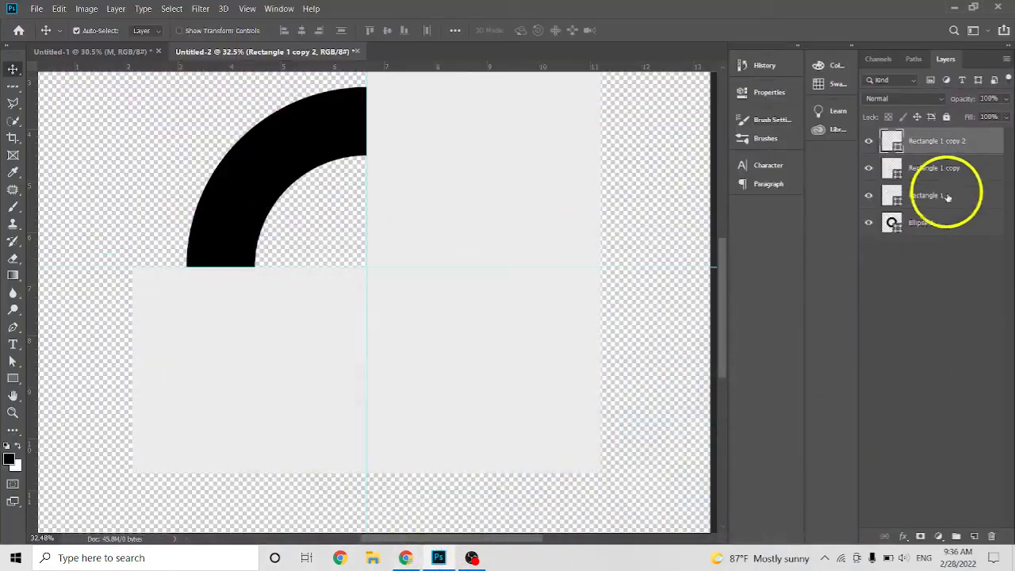
double_click(894, 145)
click(669, 327)
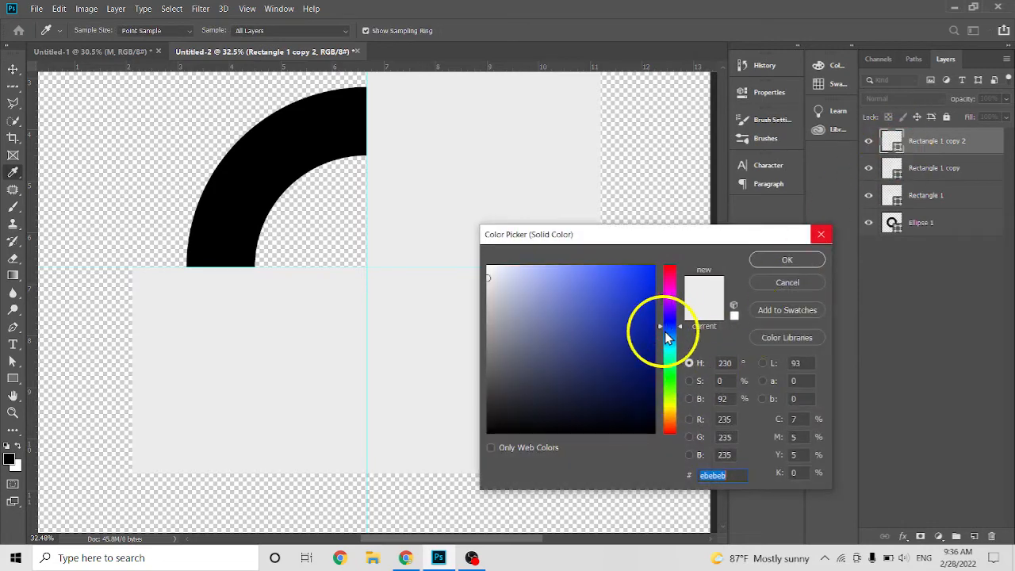
click(639, 302)
mouse_move(638, 300)
mouse_down()
mouse_move(582, 313)
mouse_move(630, 312)
mouse_move(637, 326)
mouse_up()
click(671, 362)
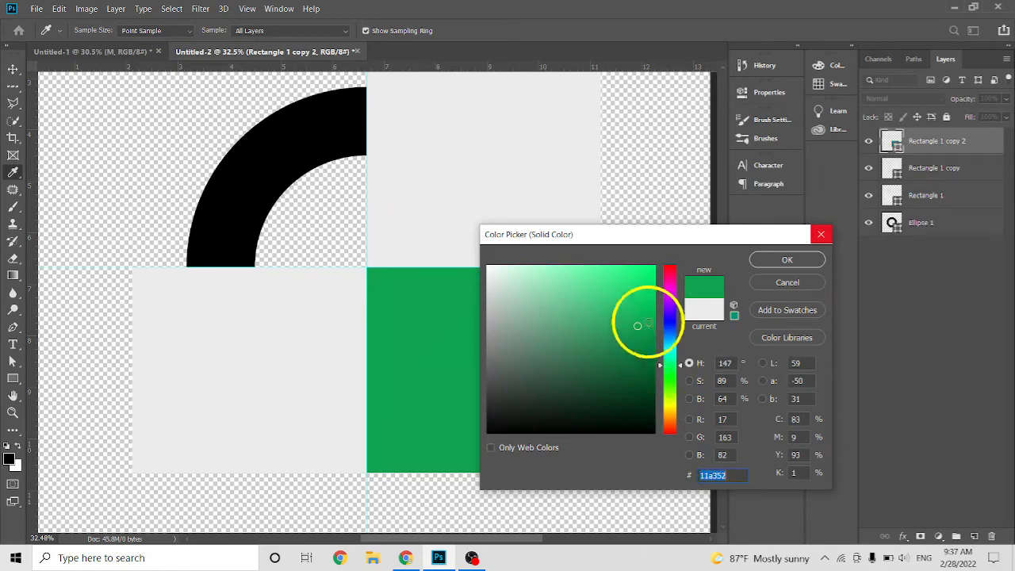
click(653, 305)
click(671, 328)
click(630, 308)
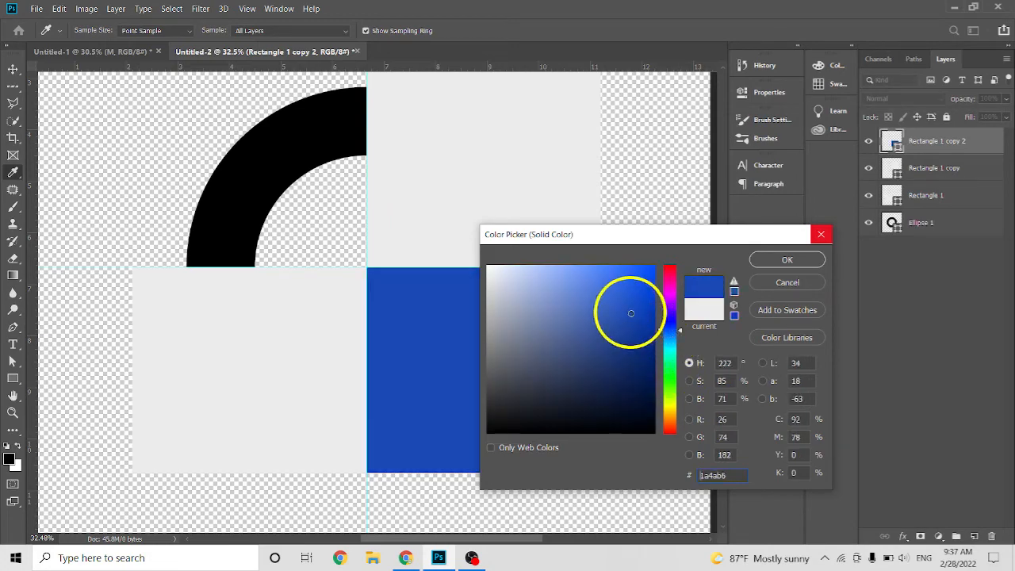
Compare with the BMW reference in Chrome and change the lower-right rectangle's fill in Photoshop to the lighter blue #1c79c0.
click(406, 558)
click(406, 558)
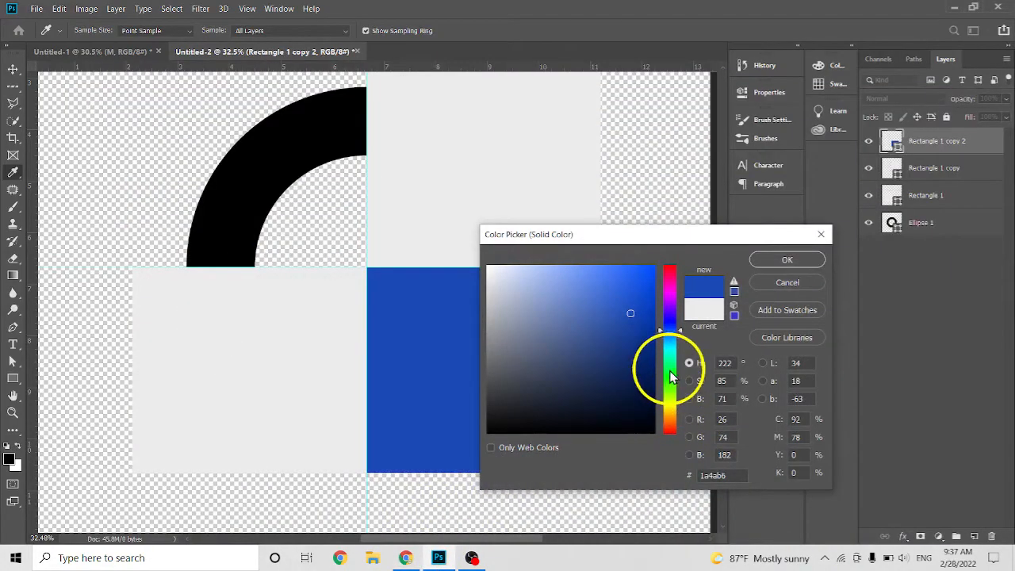
click(673, 316)
click(619, 307)
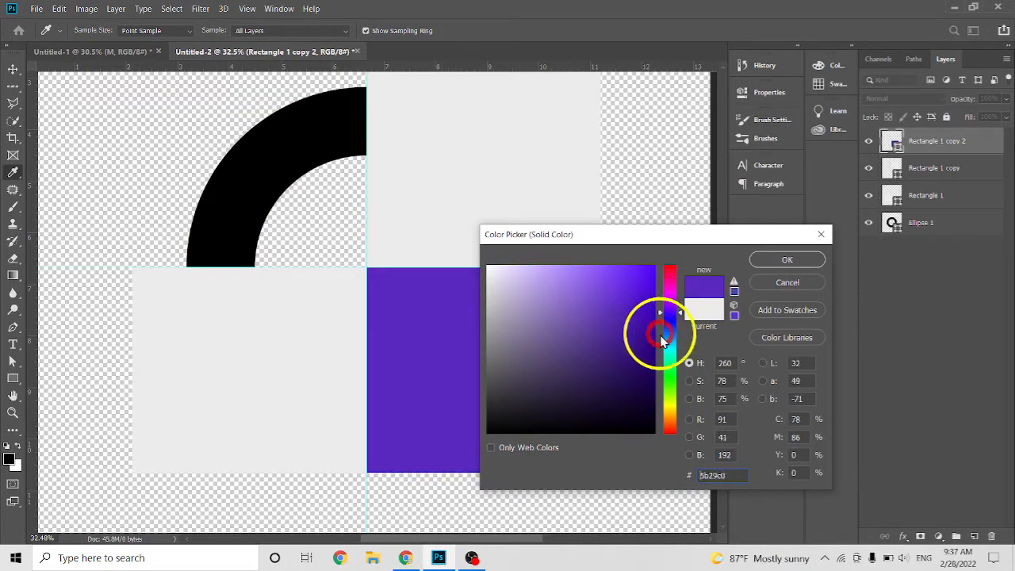
click(666, 343)
click(674, 338)
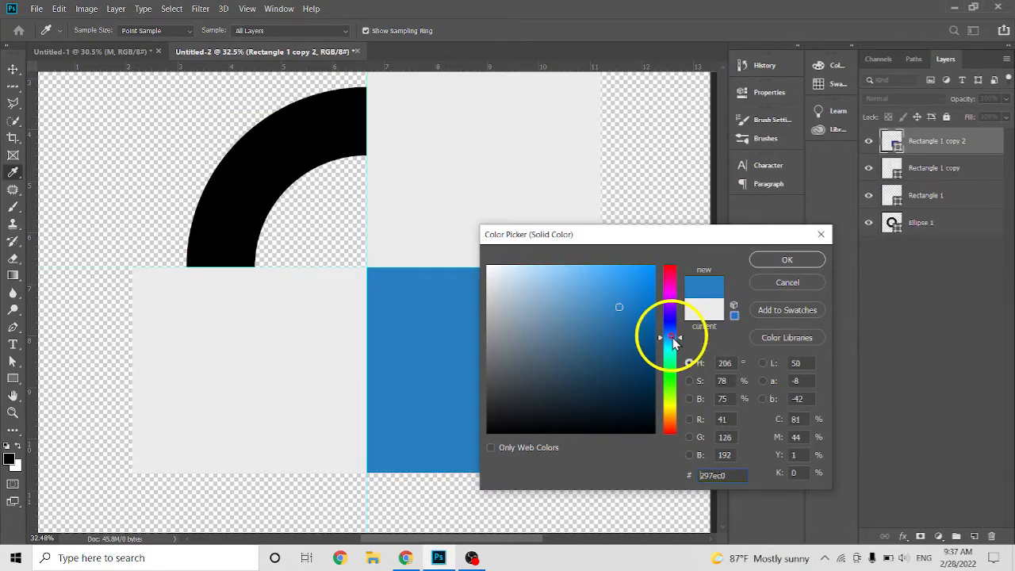
click(630, 308)
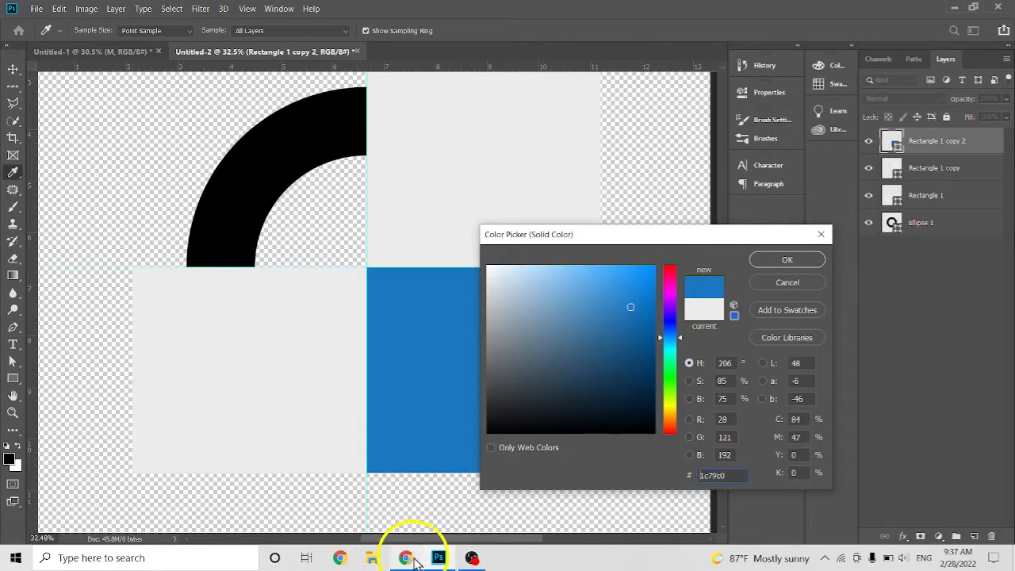
Check the Chrome reference again, then apply a slightly less saturated blue as the lower-right rectangle's fill.
click(406, 558)
click(405, 558)
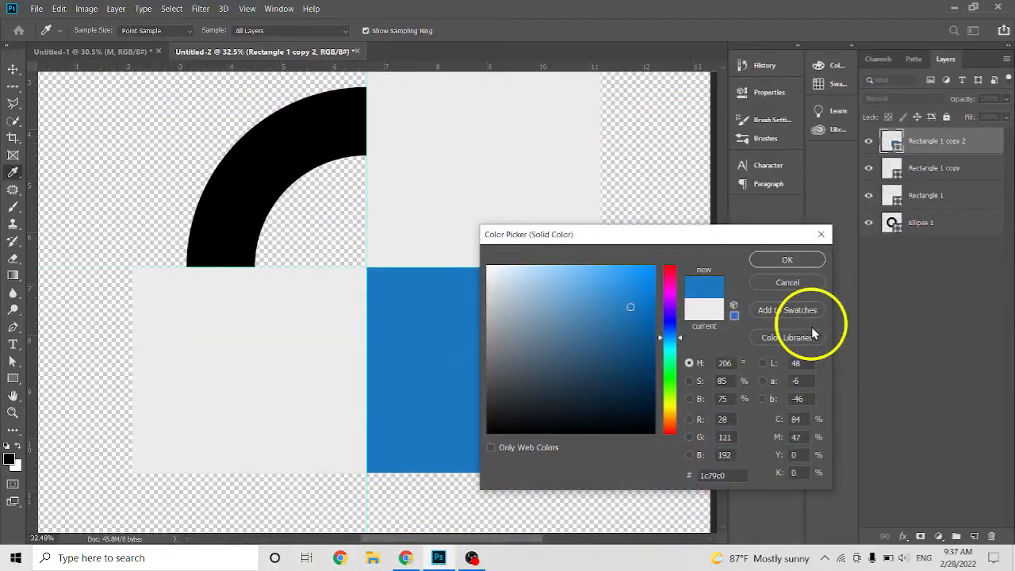
mouse_move(616, 306)
mouse_down()
mouse_move(607, 306)
mouse_move(616, 288)
mouse_move(632, 294)
mouse_move(607, 312)
mouse_up()
click(786, 262)
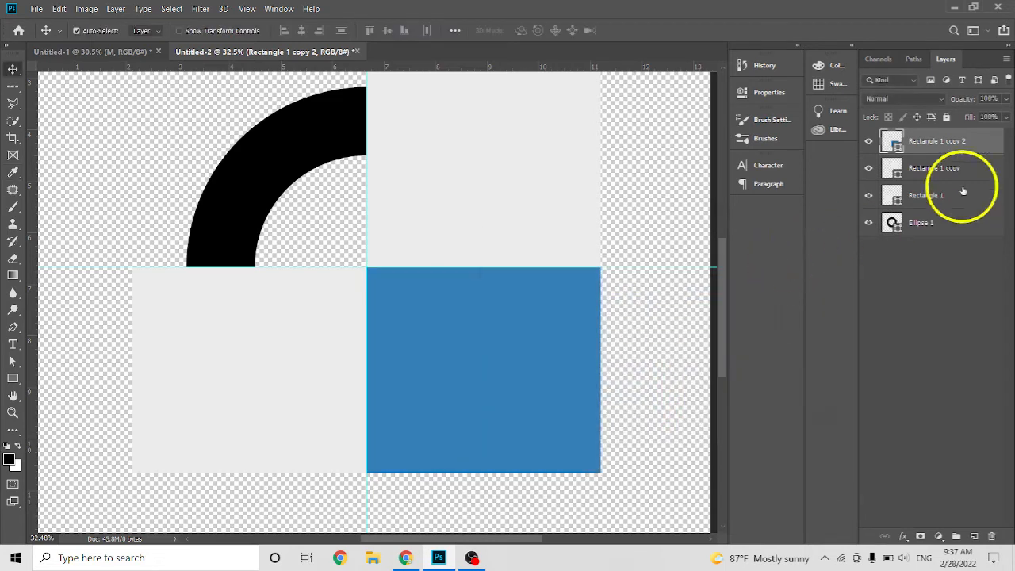
Duplicate the blue rectangle's layer and move the copy into the upper-left quadrant, against the guides.
right_click(947, 144)
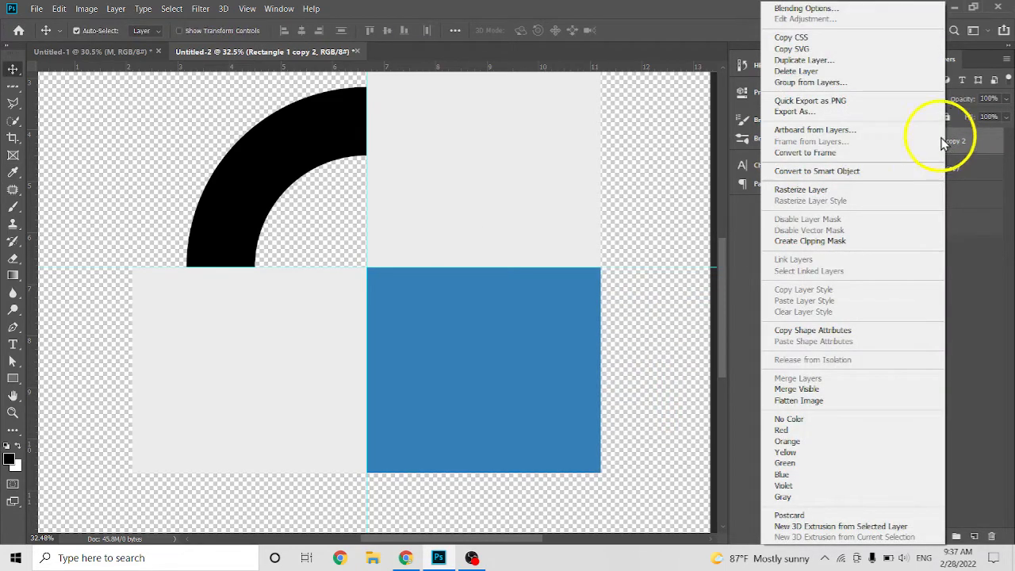
click(825, 60)
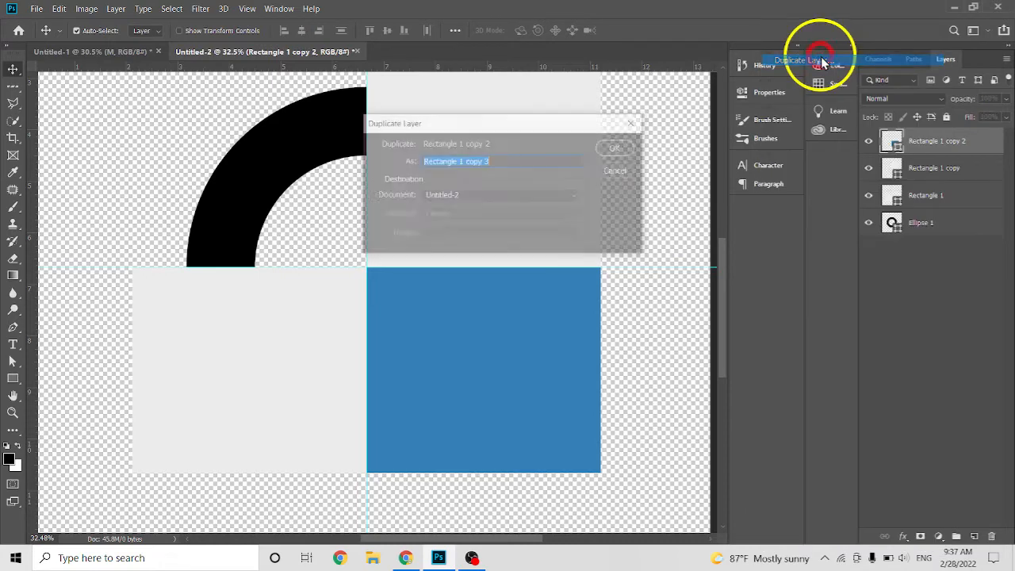
click(624, 152)
drag(501, 338, 315, 158)
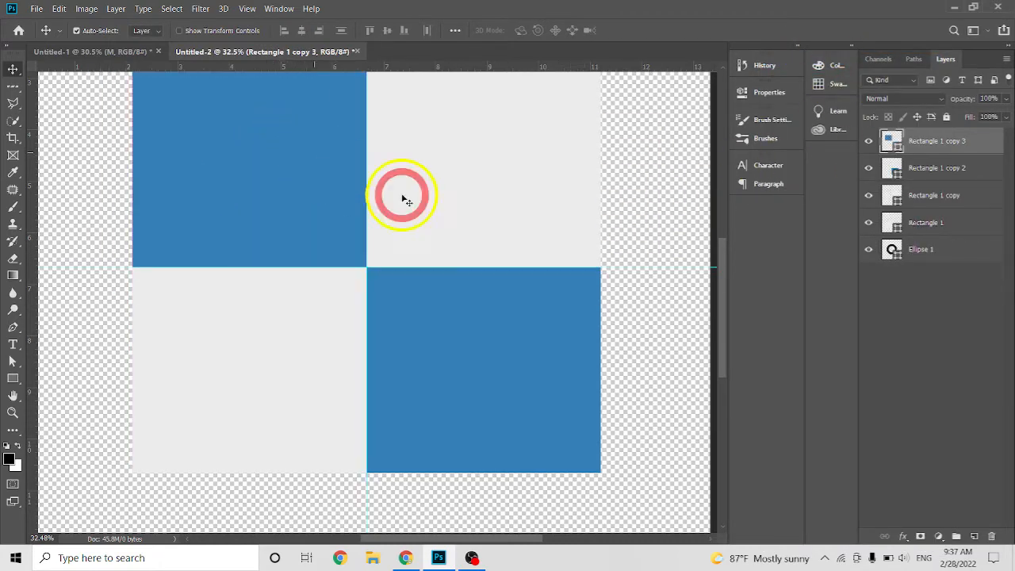
Move the black ring's Ellipse 1 layer to the top of the layer stack, above all four rectangles.
scroll(479, 313, down, 1)
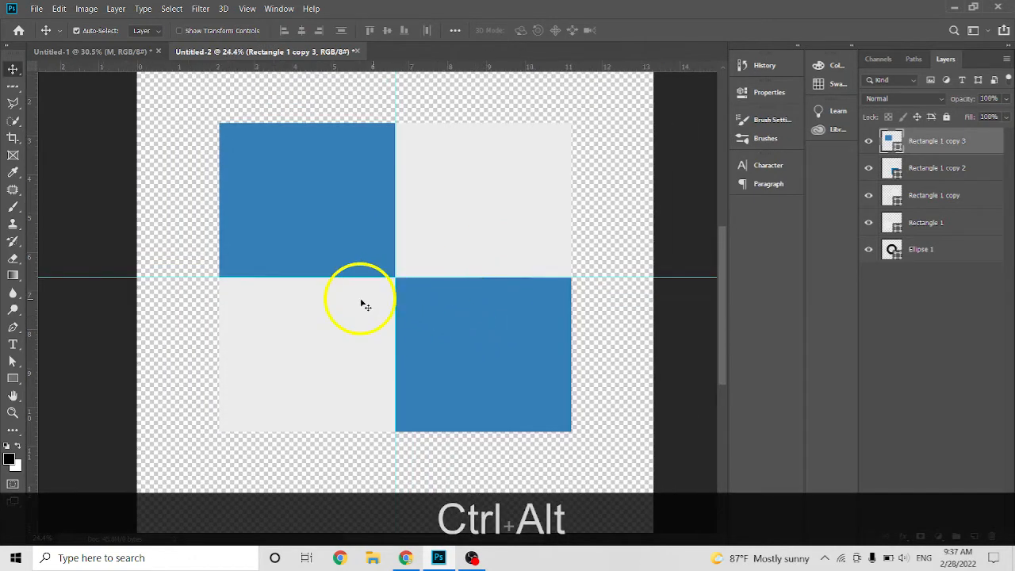
click(944, 247)
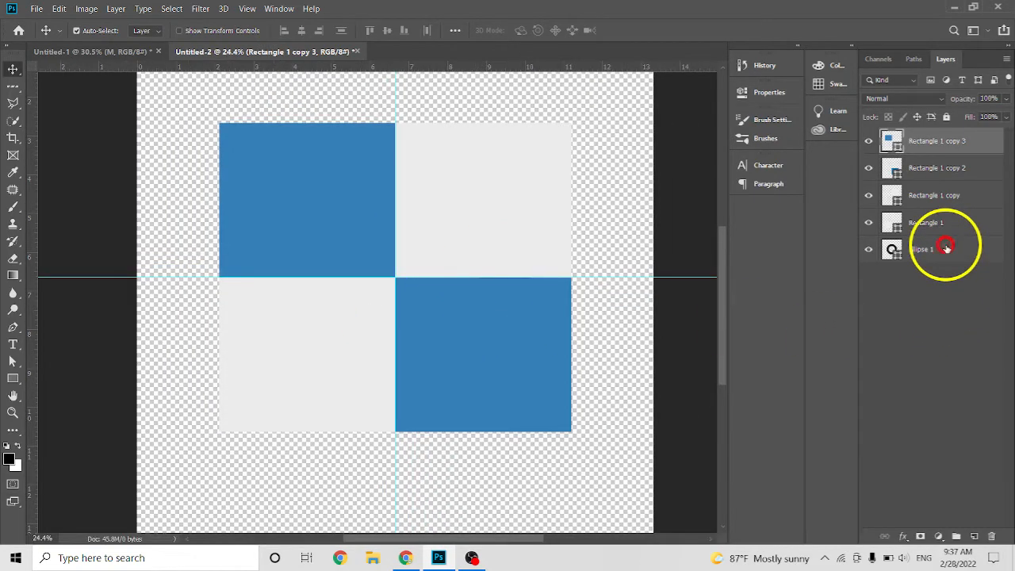
drag(949, 249, 942, 119)
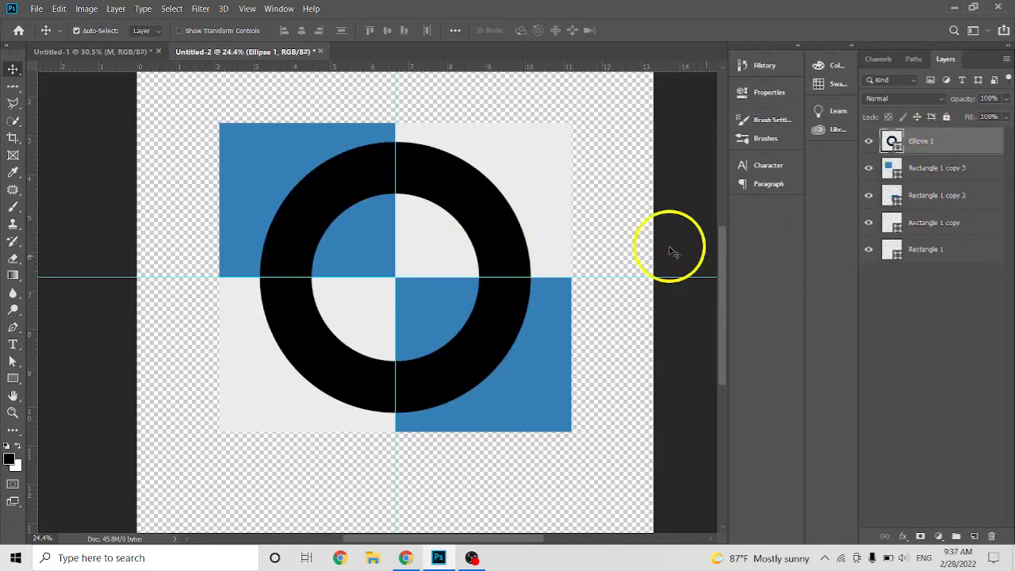
key(ctrl+alt)
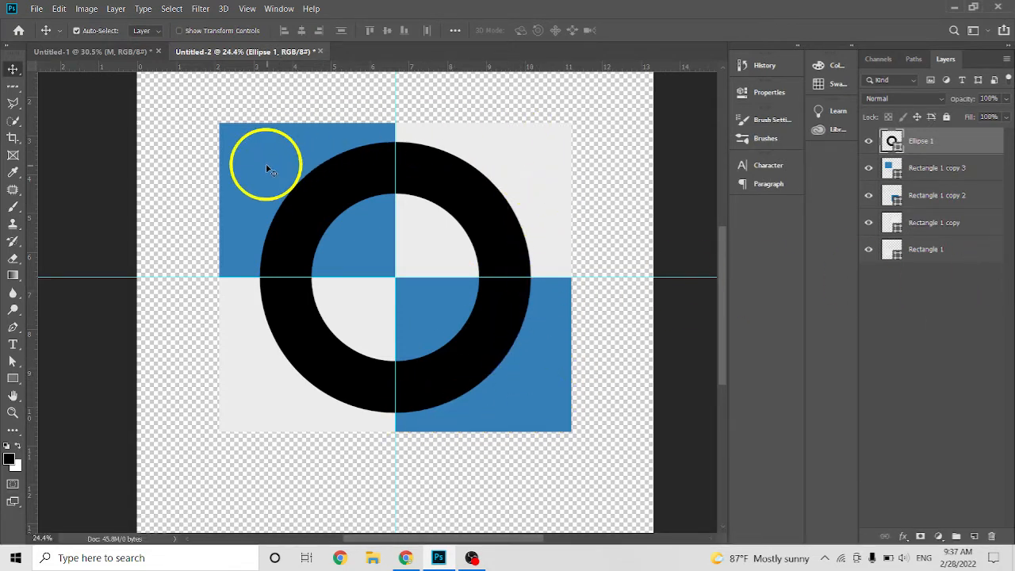
Draw a circle about 1580 px in diameter with the Ellipse tool, overlapping the lower-right part of the ring.
click(16, 380)
right_click(19, 384)
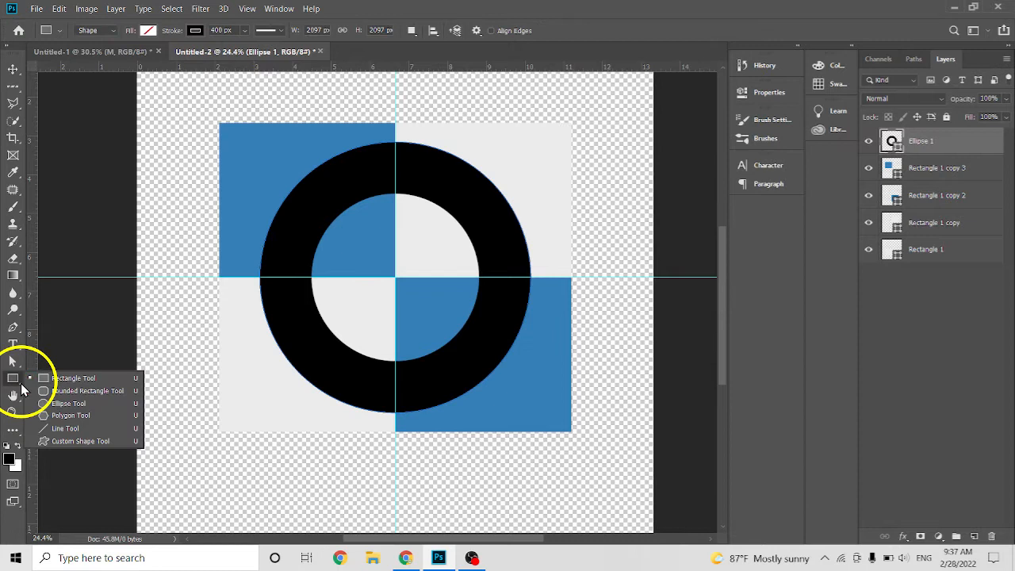
click(64, 406)
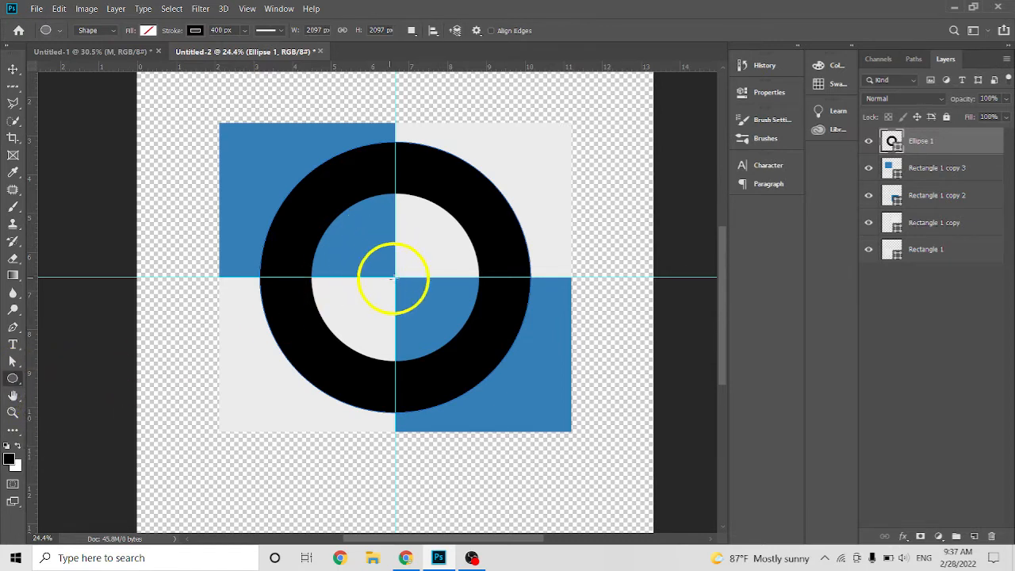
click(394, 277)
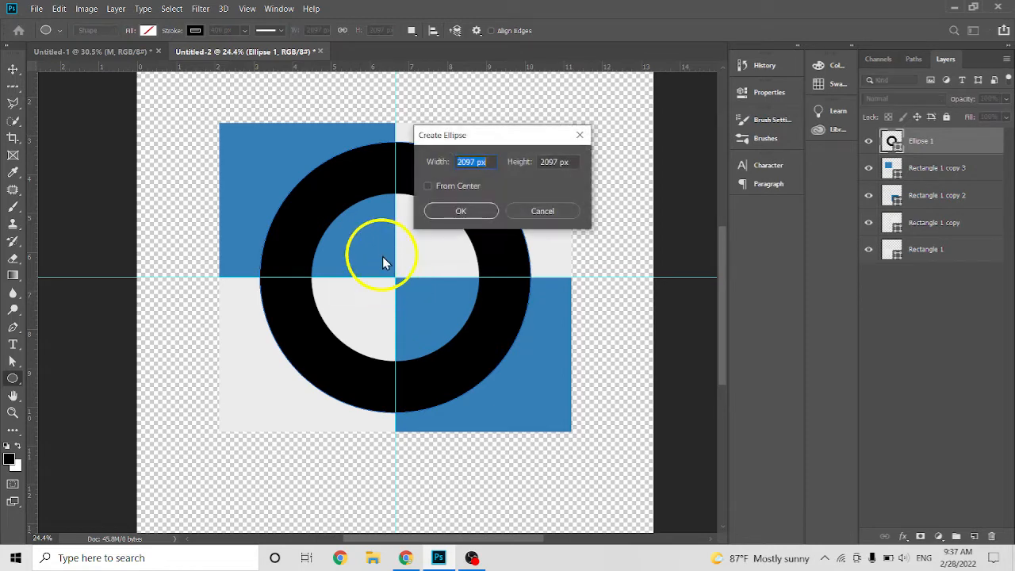
click(546, 208)
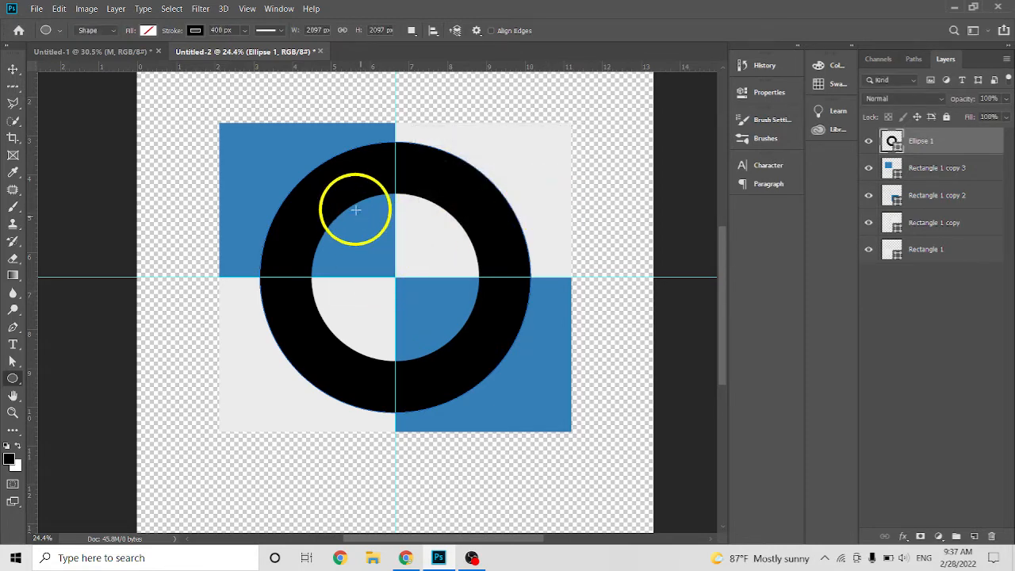
drag(355, 208, 546, 343)
key(shift)
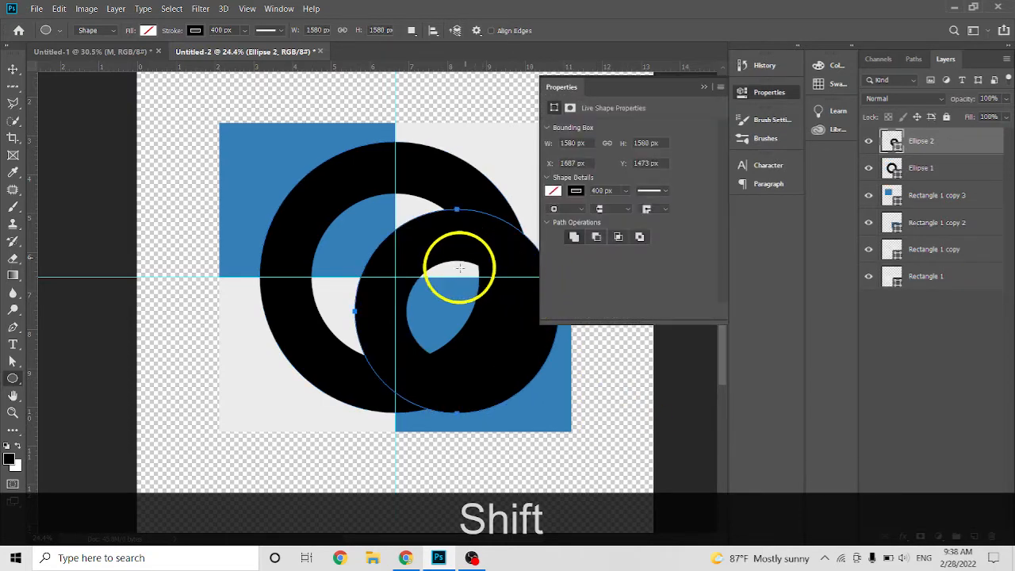
Replace the new circle's black stroke with yellow.
click(576, 192)
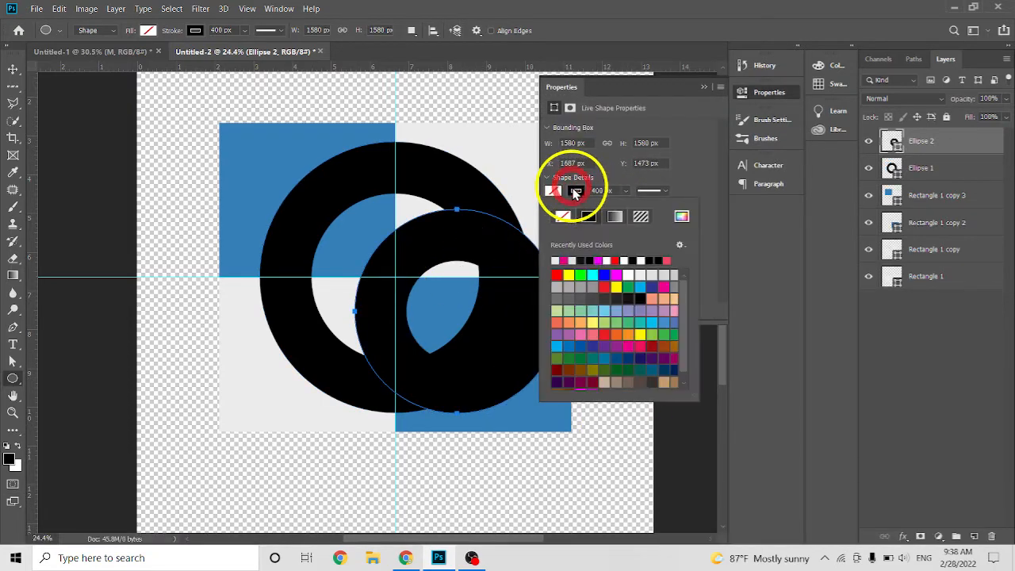
click(564, 217)
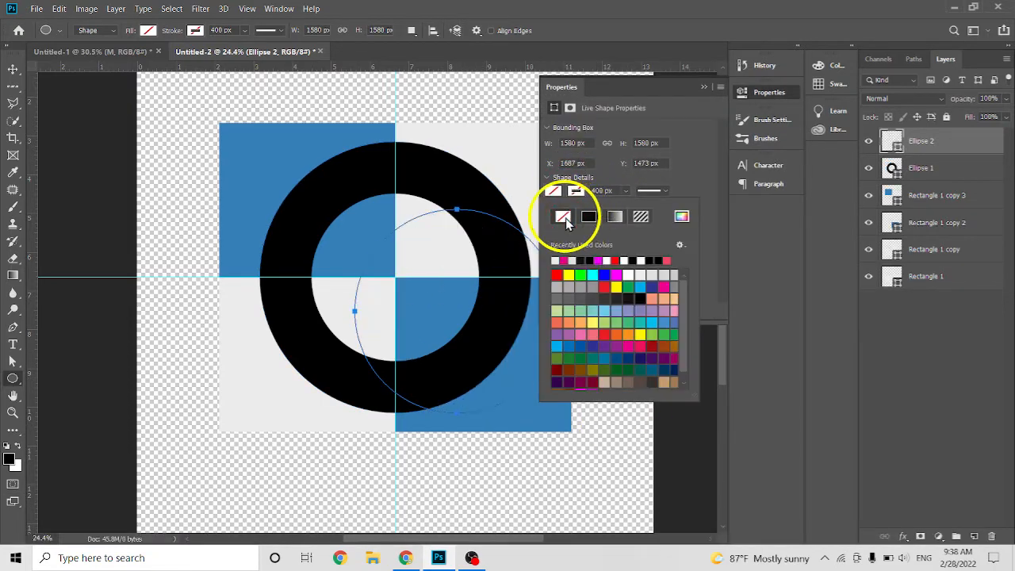
click(617, 286)
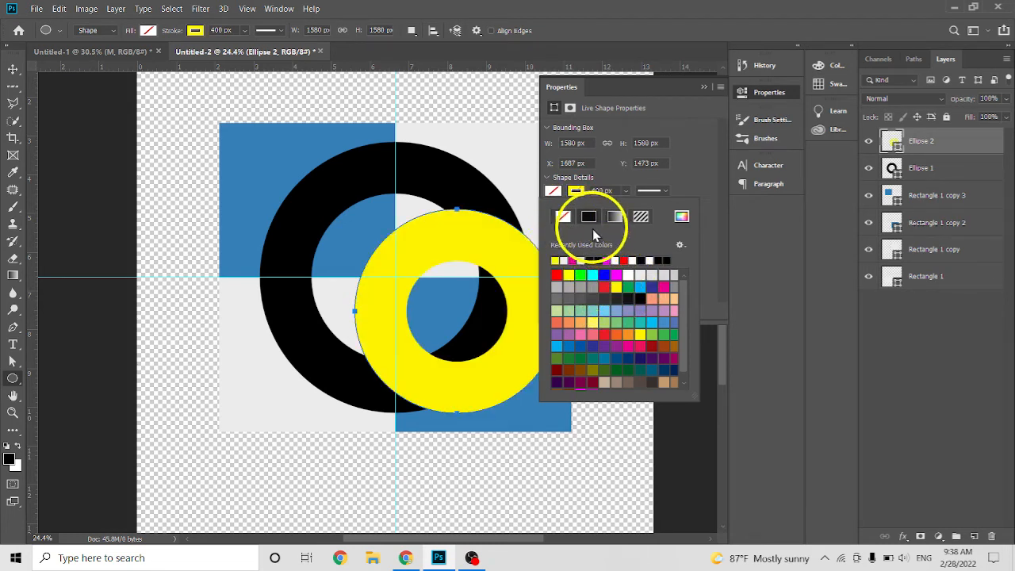
click(576, 191)
click(576, 191)
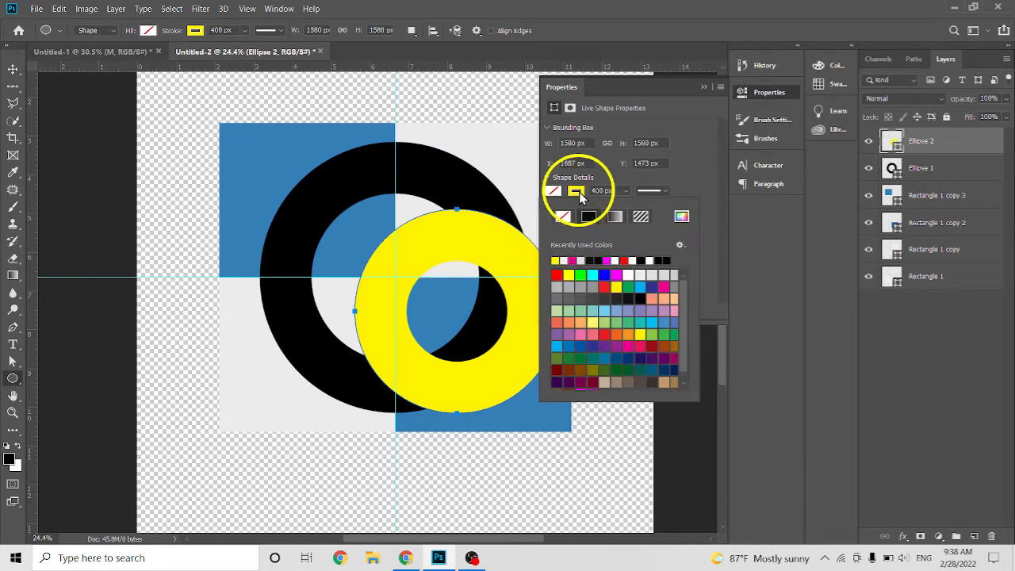
click(562, 218)
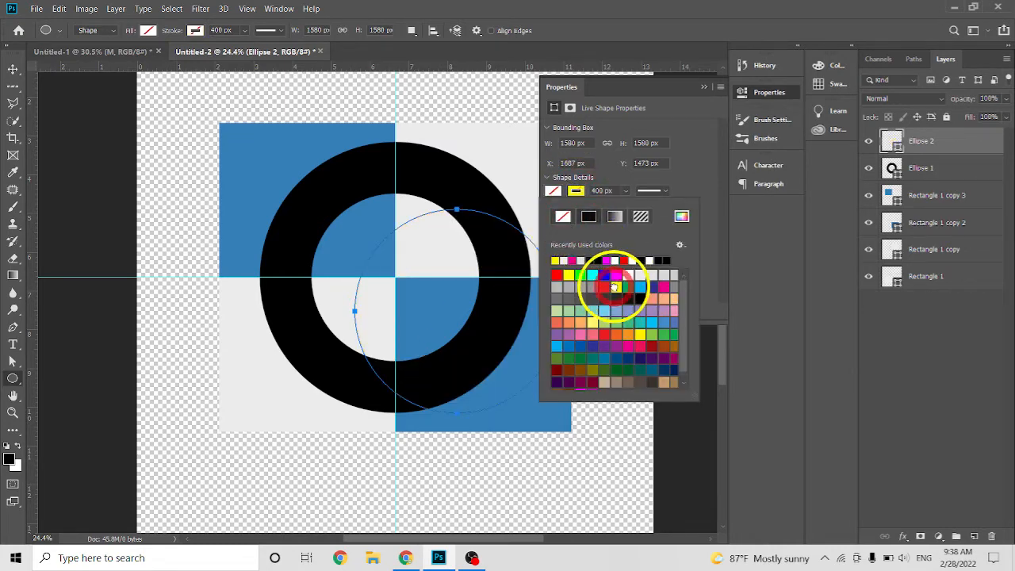
click(617, 287)
Fill the new circle with the same yellow as its stroke and collapse its shape properties.
click(574, 190)
click(577, 191)
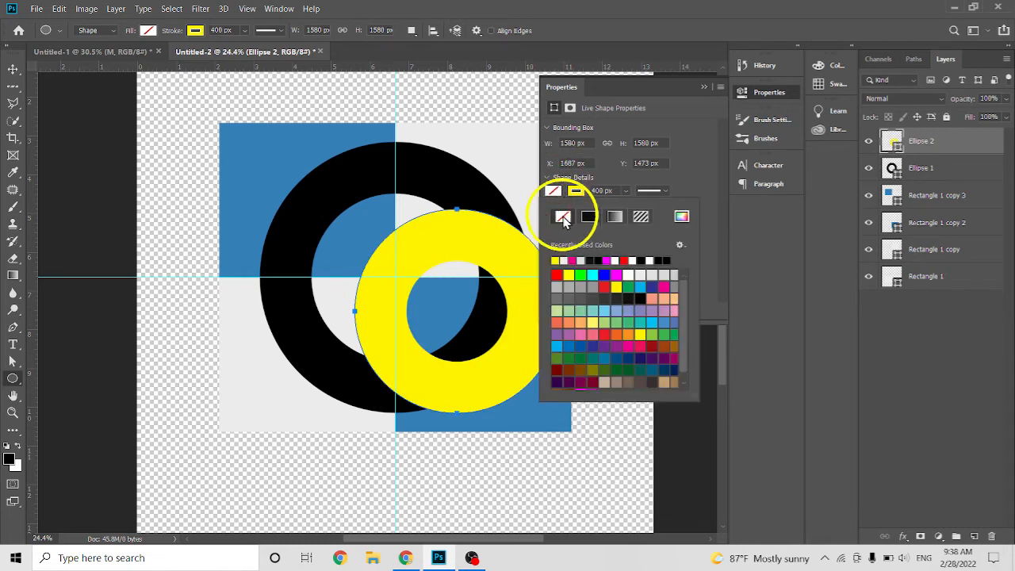
click(617, 286)
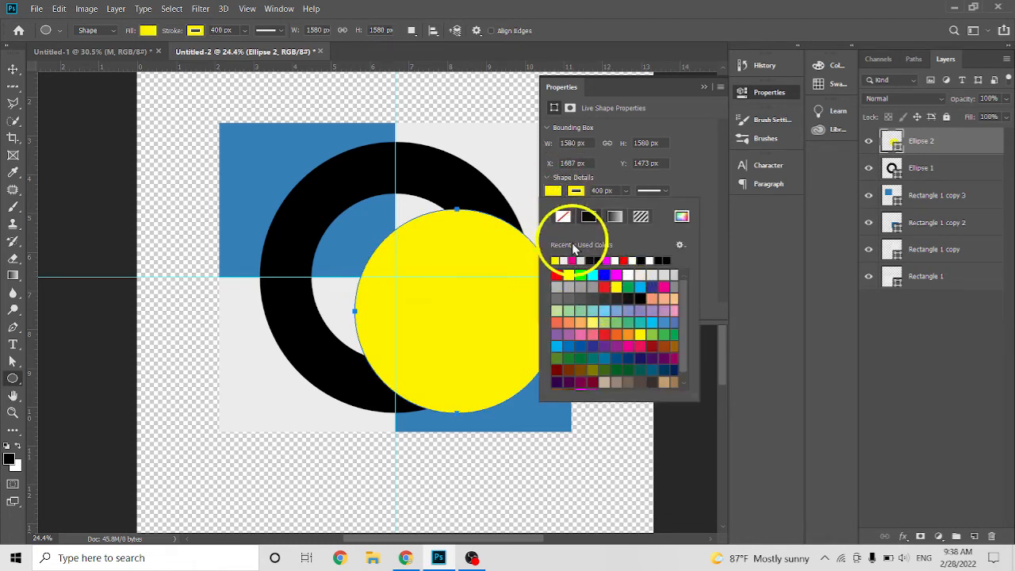
click(693, 174)
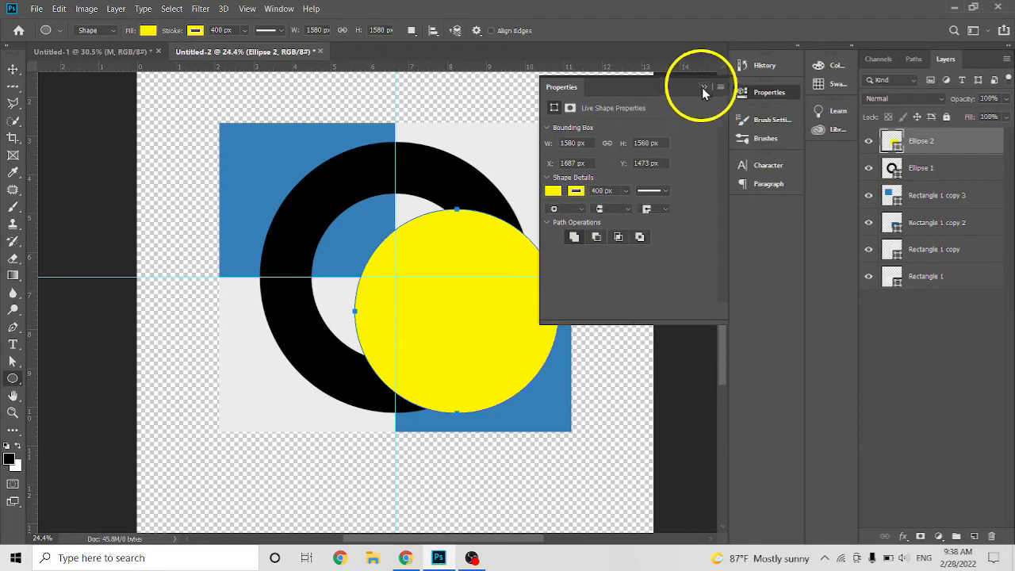
click(703, 87)
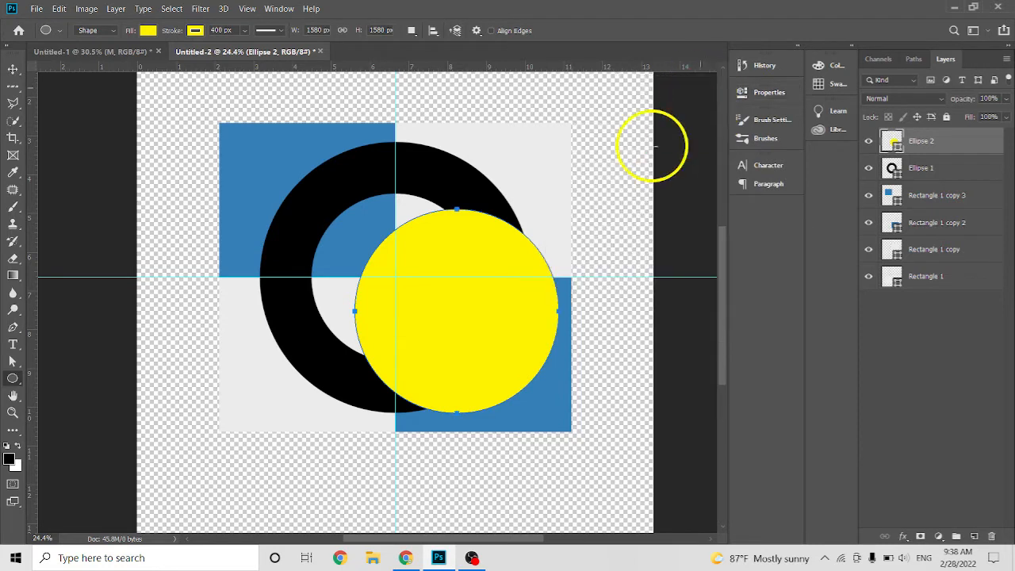
Move the yellow circle over the ring's opening and scale it proportionally to about 84% with Free Transform.
click(15, 72)
drag(506, 299, 453, 277)
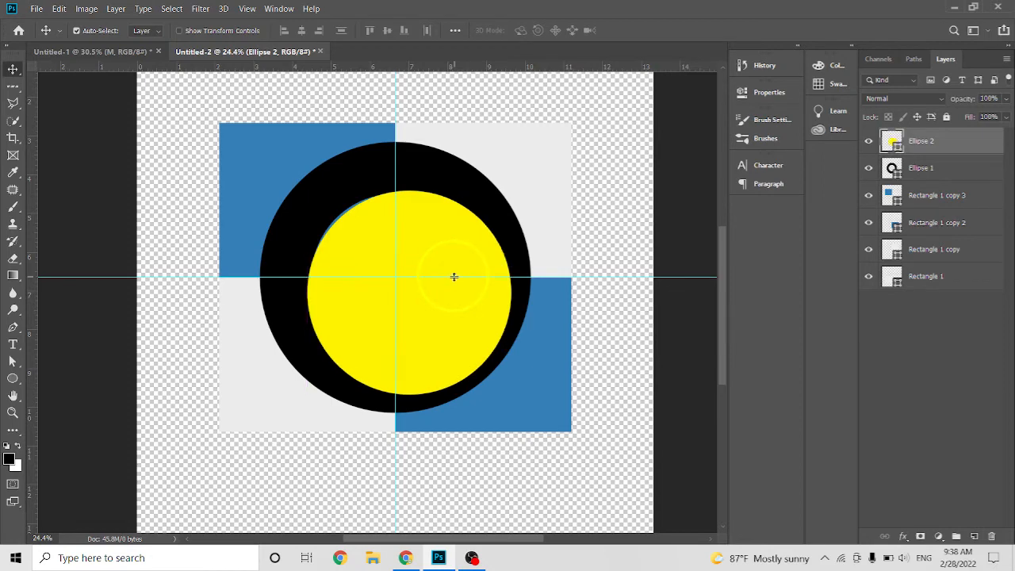
key(ctrl+t)
key(shift)
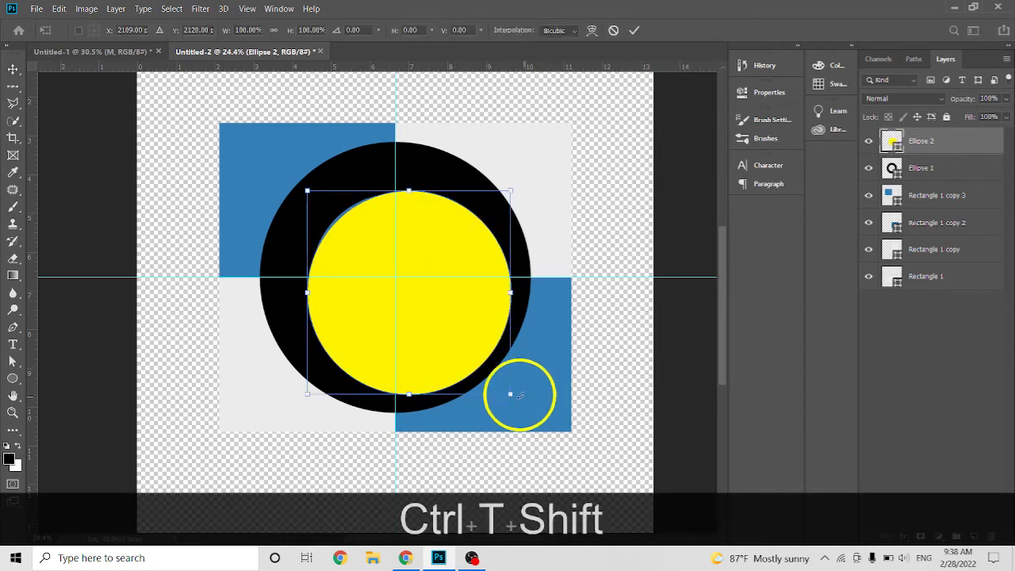
drag(510, 396, 478, 361)
drag(442, 296, 445, 303)
key(shift)
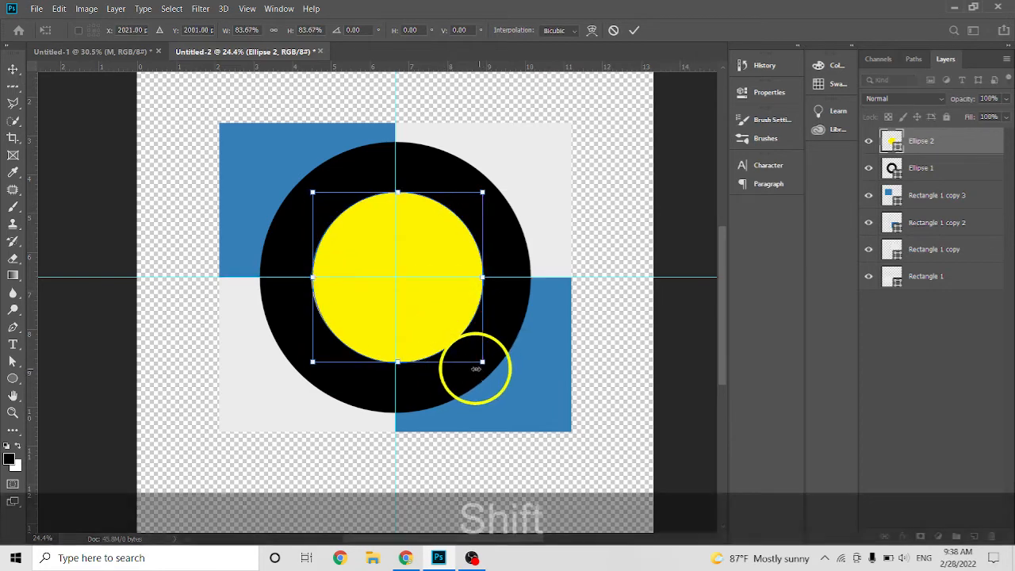
Fine-tune the yellow circle's scale to 82.66%, nudge it to the centre of the guides and apply the transform.
drag(481, 362, 480, 360)
key(Down)
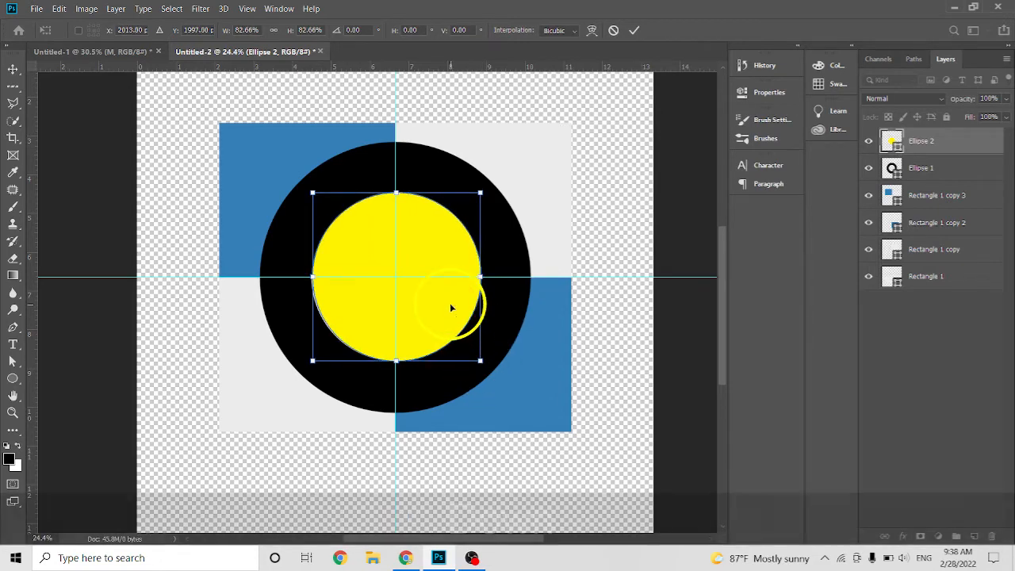
key(Left)
key(Left)
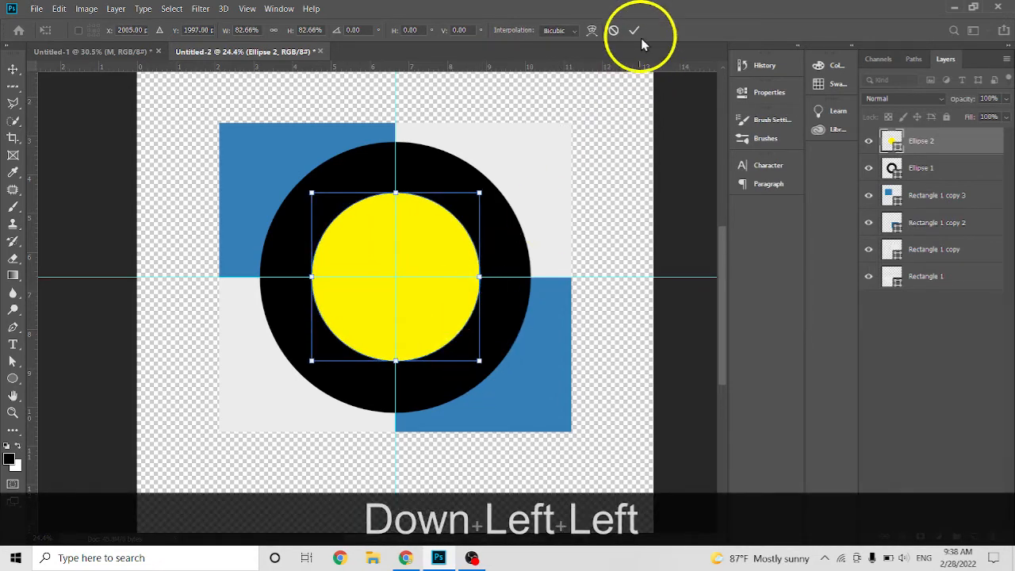
click(634, 30)
Rename the yellow circle's layer "yellow" and move it to the bottom of the layer stack, below Rectangle 1.
scroll(410, 278, up, 1)
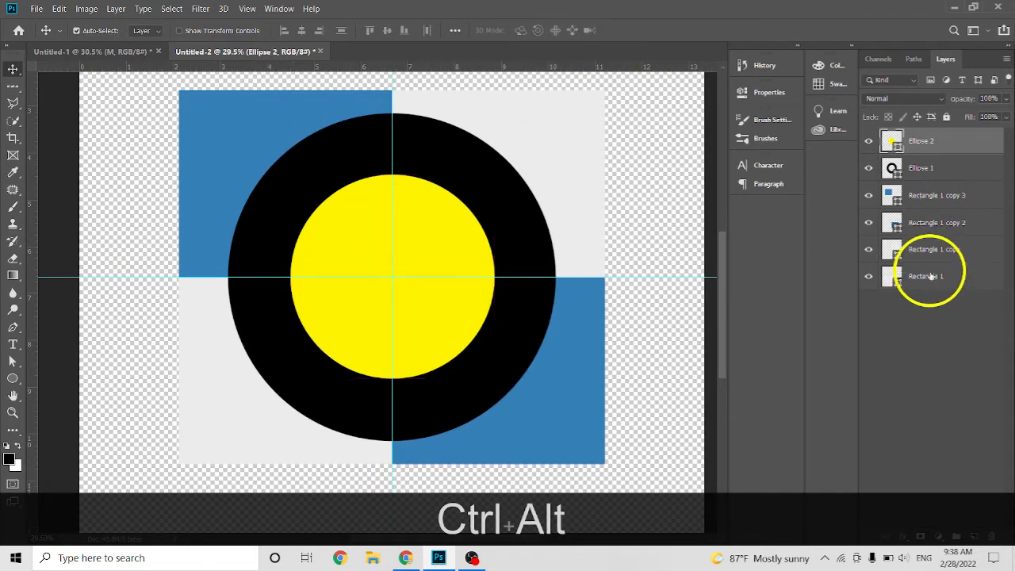
click(944, 224)
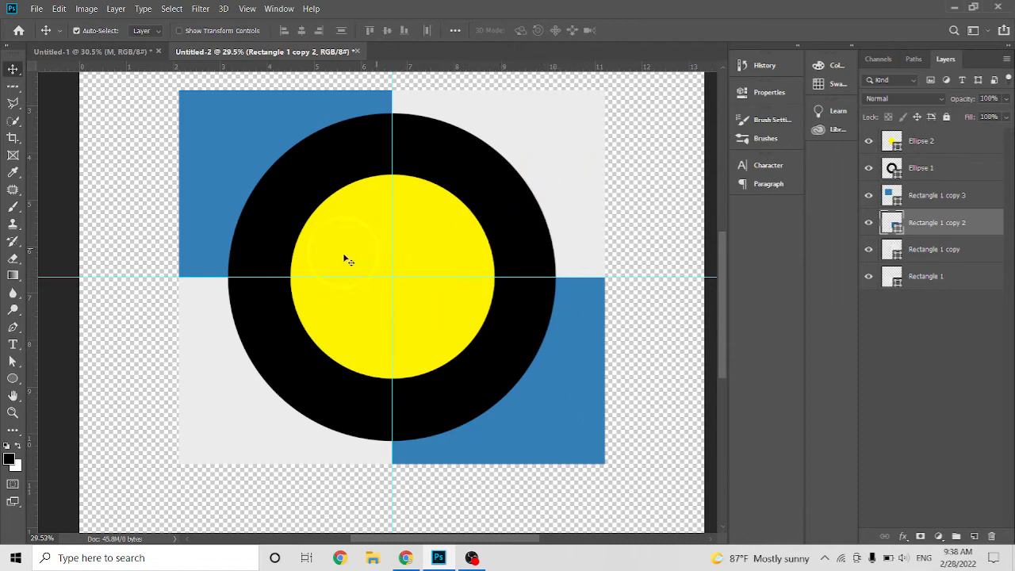
click(934, 139)
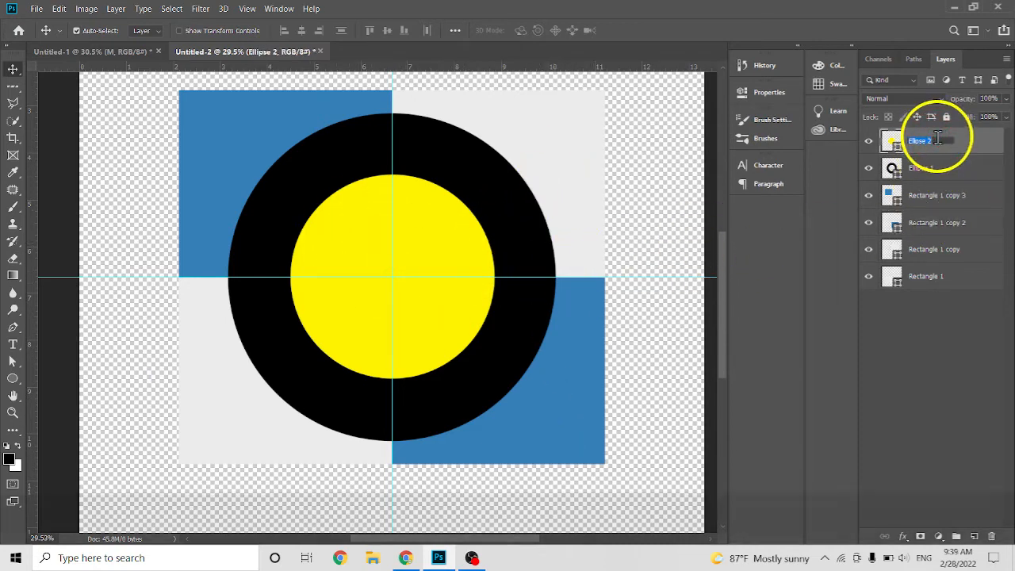
text(Yellow)
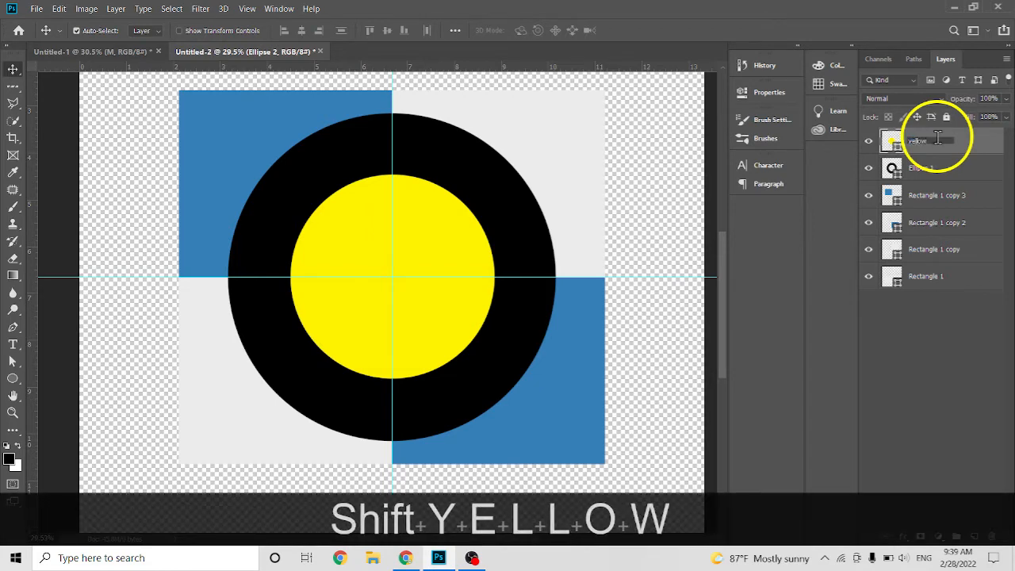
click(932, 196)
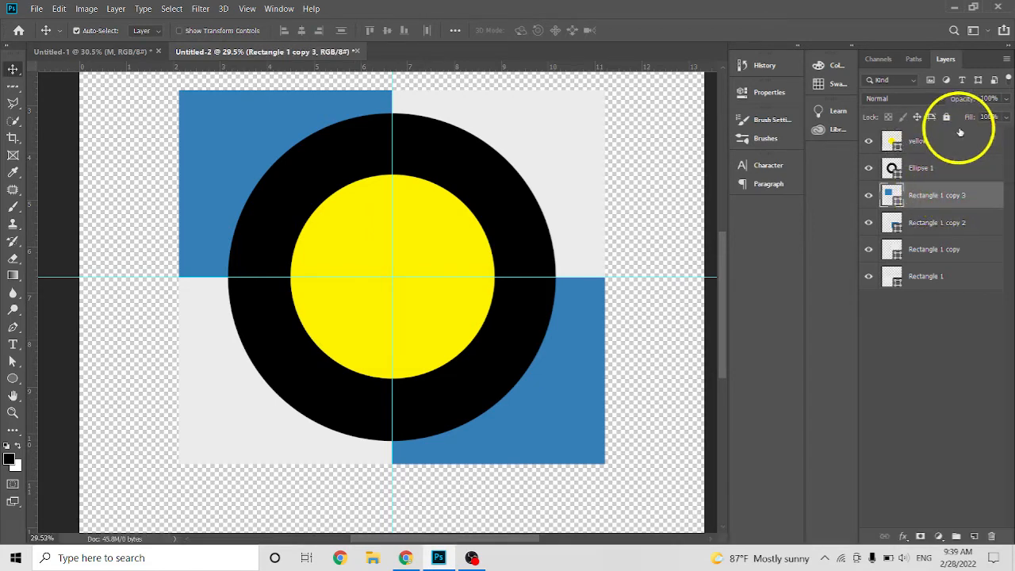
drag(960, 141, 944, 164)
drag(943, 251, 950, 284)
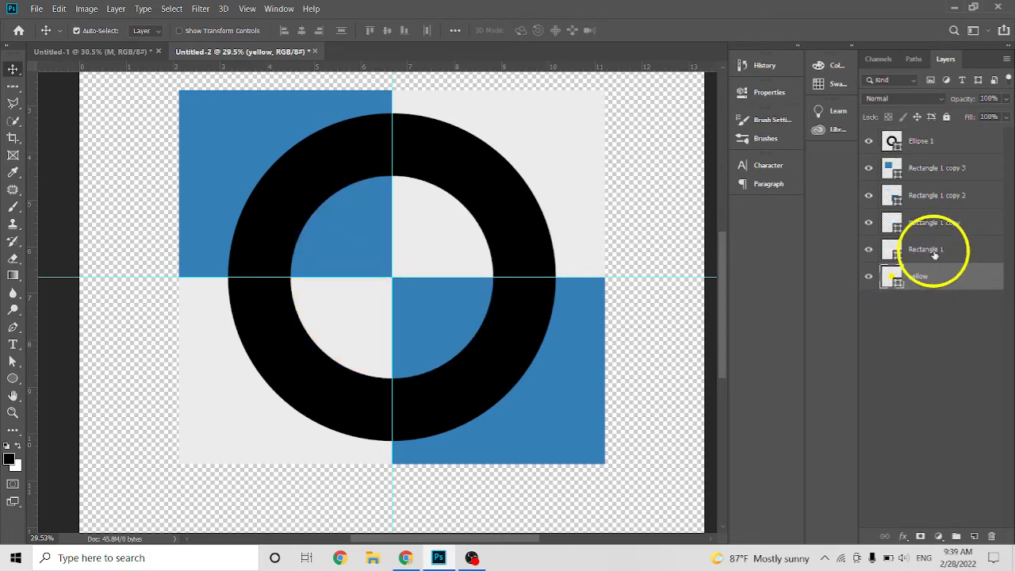
Select the four rectangle layers together and create a clipping mask that clips them to the yellow circle.
click(930, 248)
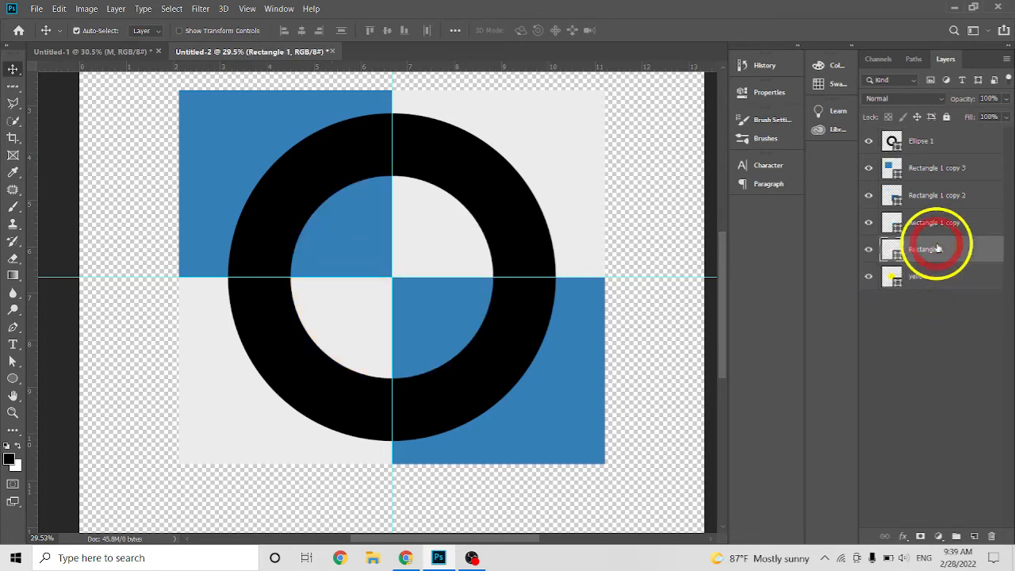
key(shift)
shift+click(951, 169)
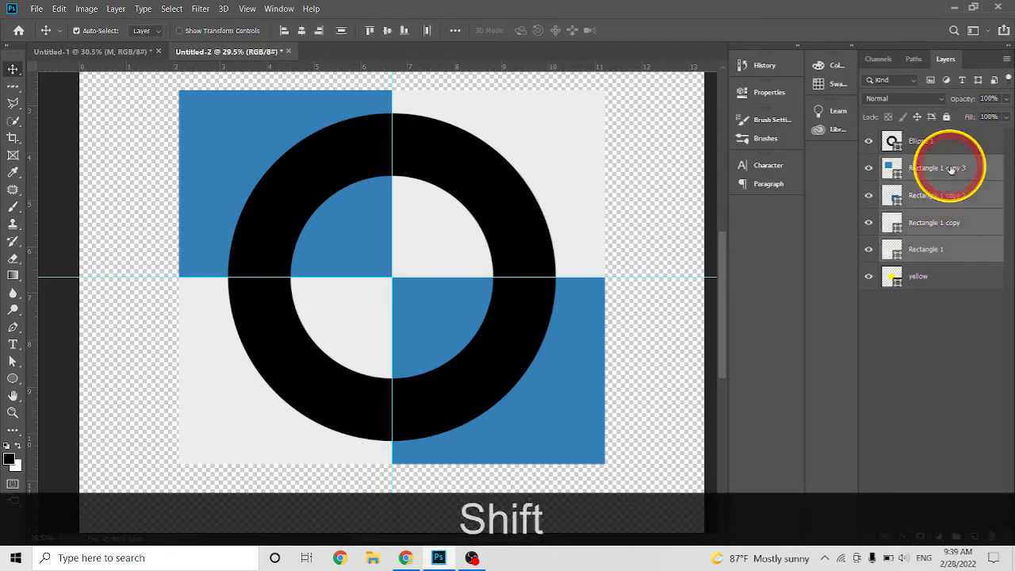
right_click(947, 250)
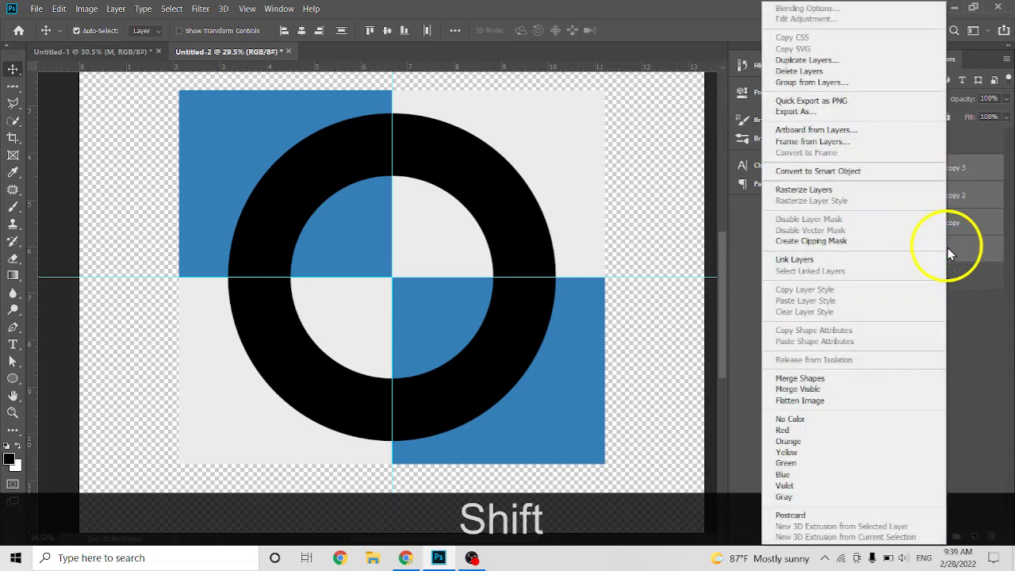
click(837, 242)
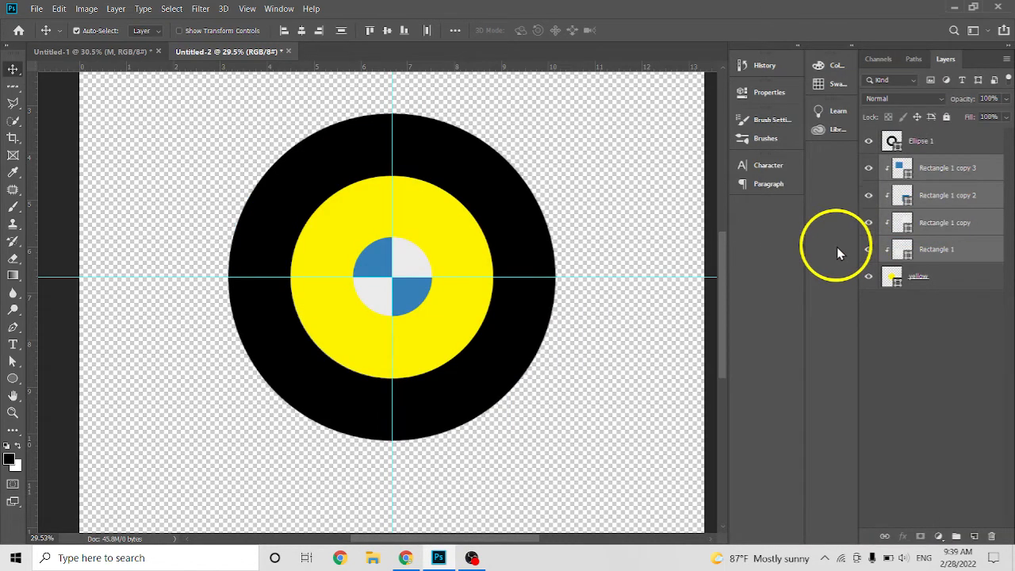
click(939, 279)
mouse_move(939, 282)
mouse_down()
mouse_move(895, 277)
mouse_move(951, 274)
mouse_move(948, 155)
mouse_move(970, 163)
mouse_move(947, 306)
mouse_move(947, 285)
mouse_up()
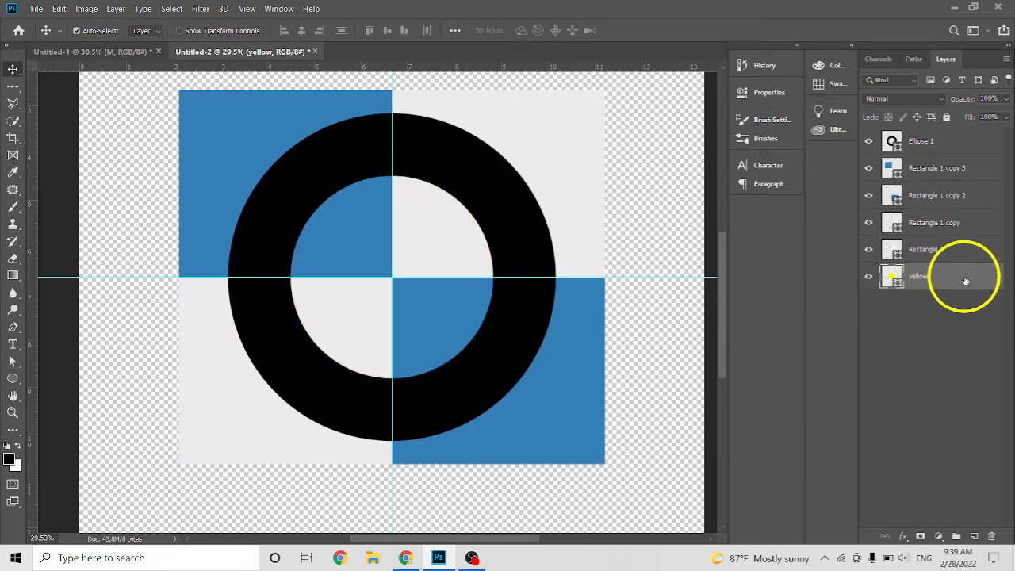
key(ctrl+z)
key(ctrl+z)
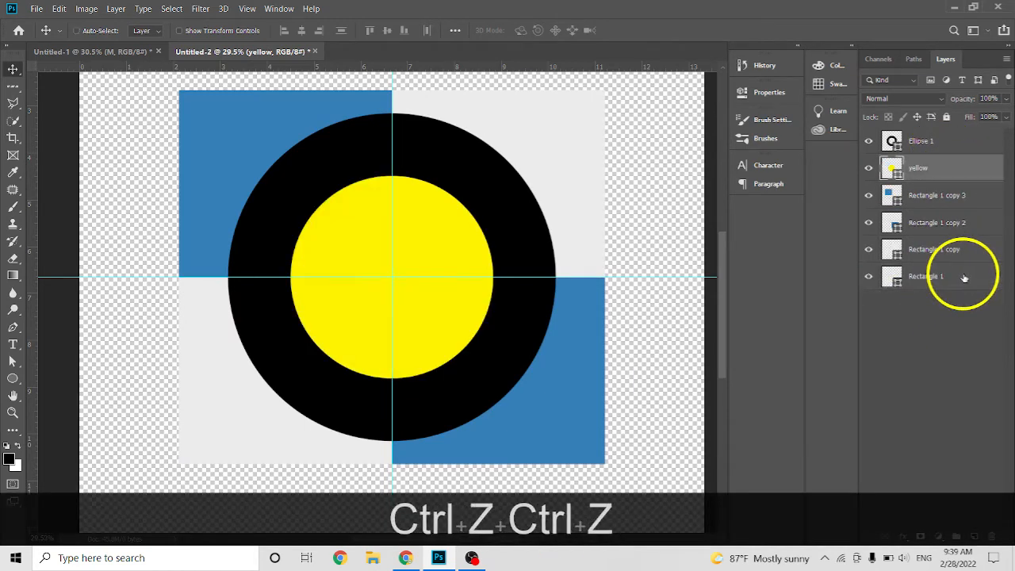
Open the yellow circle's fill colour for editing and accept it as it is.
scroll(373, 277, up, 3)
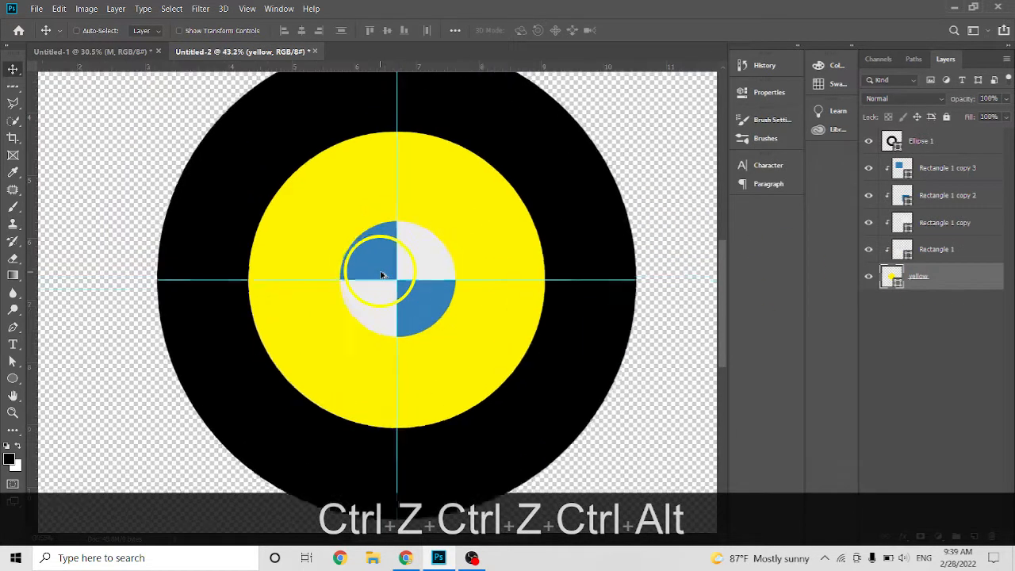
double_click(899, 286)
click(823, 231)
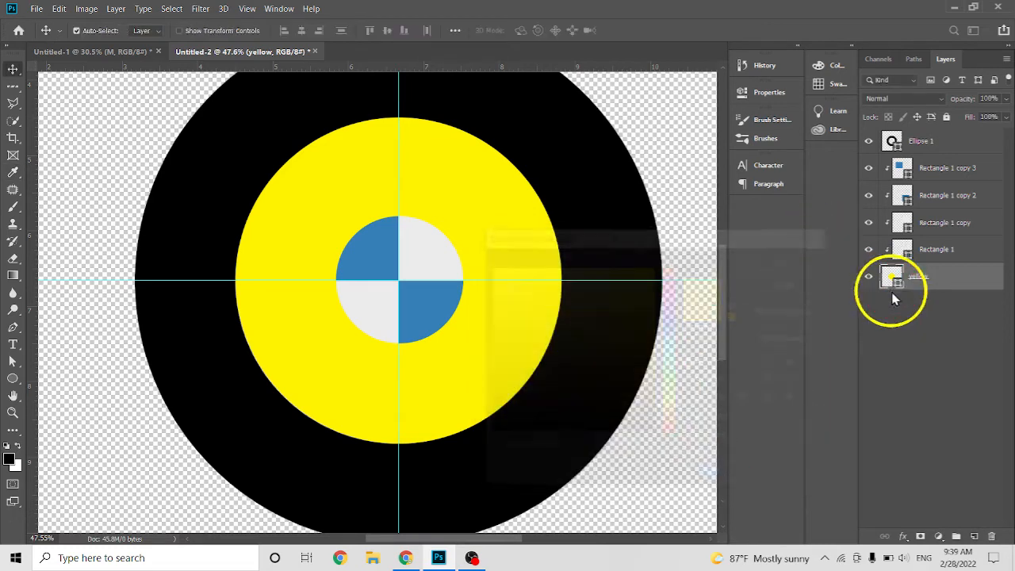
double_click(890, 277)
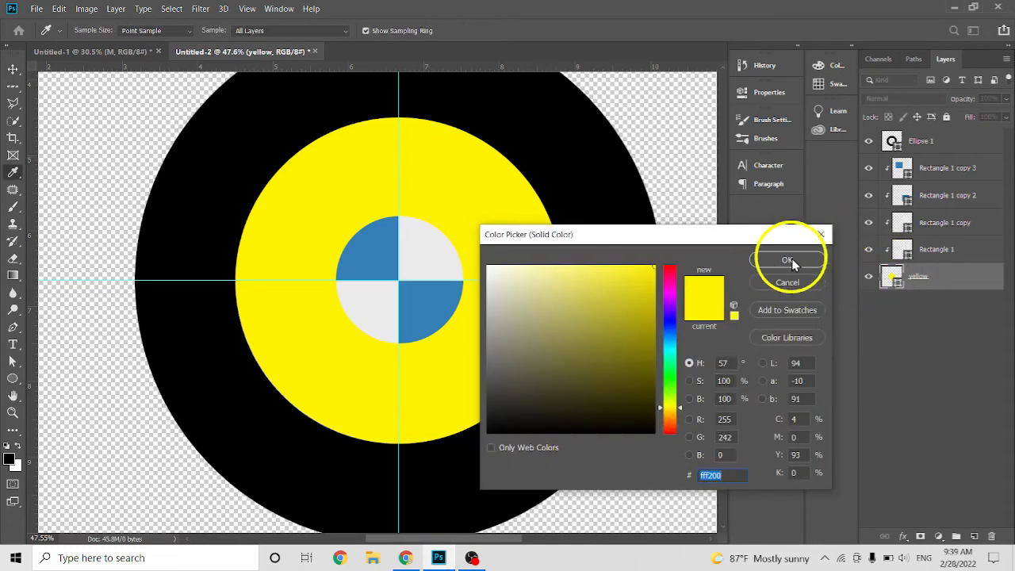
click(793, 262)
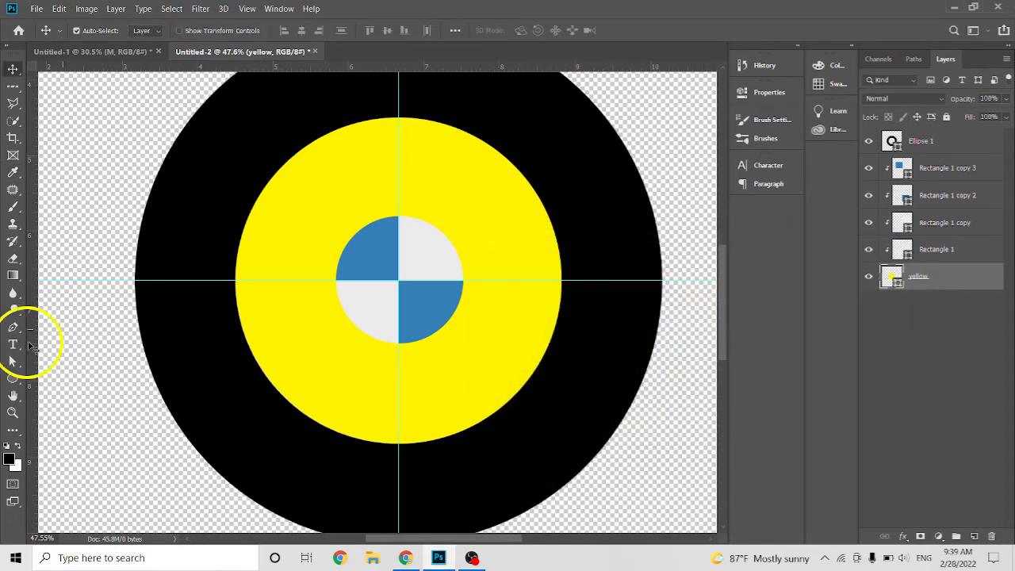
Remove the yellow circle's stroke with the Ellipse tool's stroke setting and return to the Move tool.
click(13, 381)
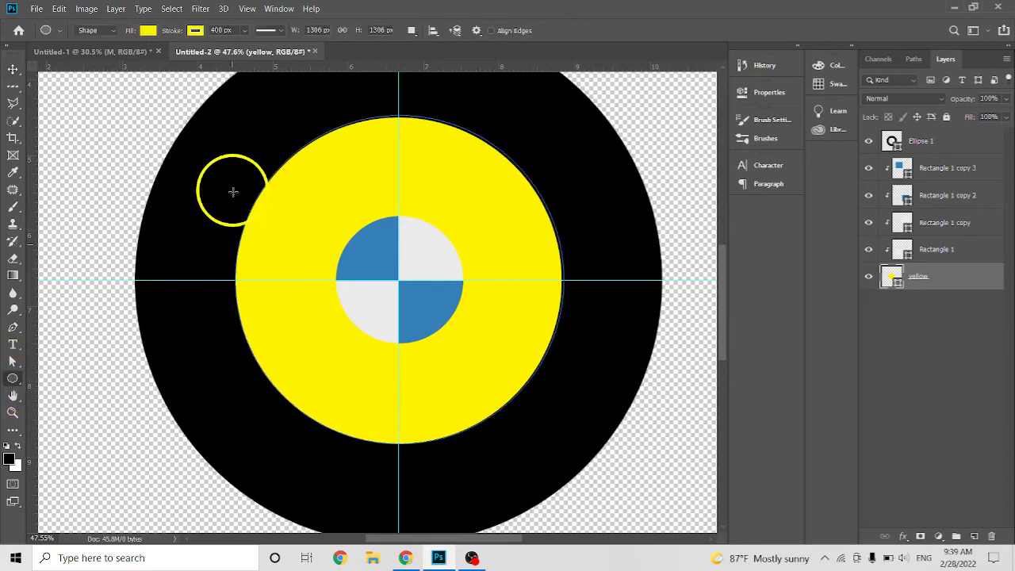
click(197, 31)
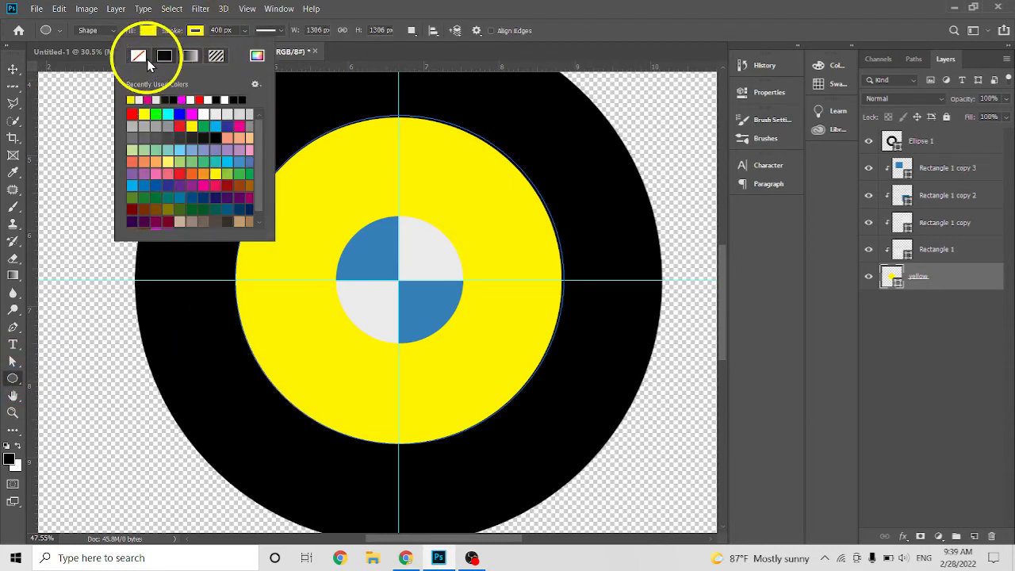
click(138, 55)
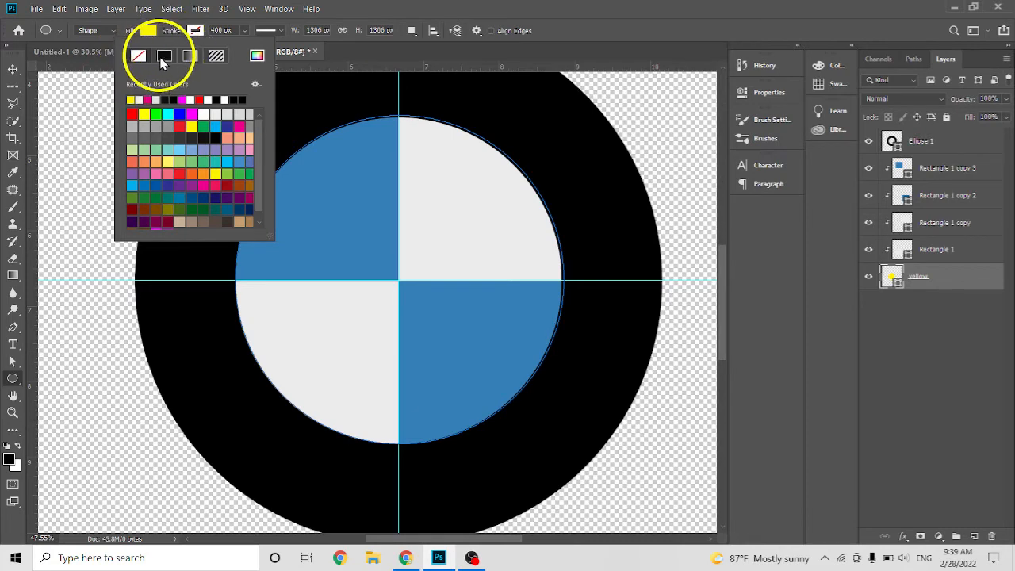
click(15, 70)
Switch to Chrome to examine the lettering on the reference BMW logo and return to Photoshop.
scroll(497, 306, down, 2)
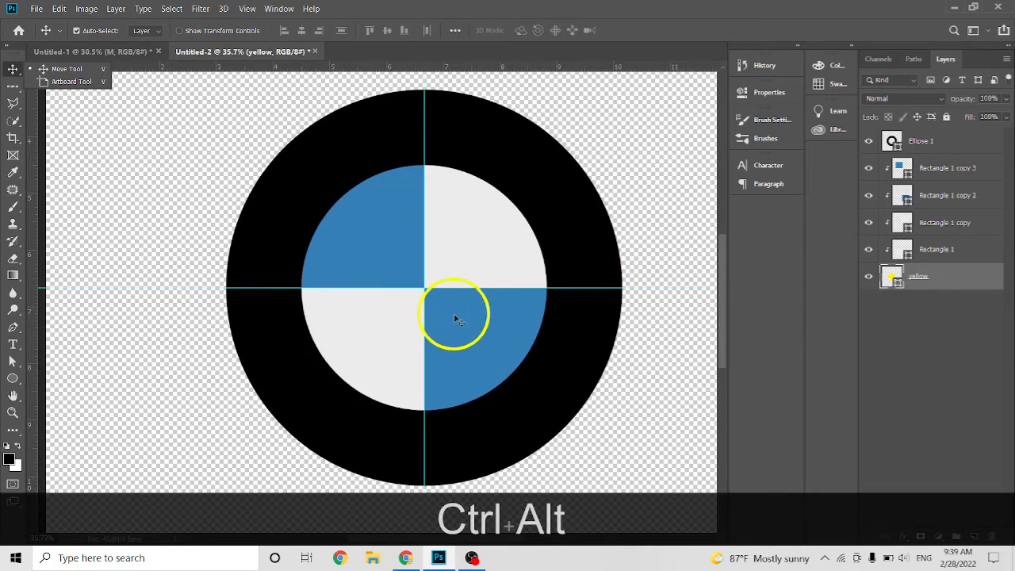
click(405, 558)
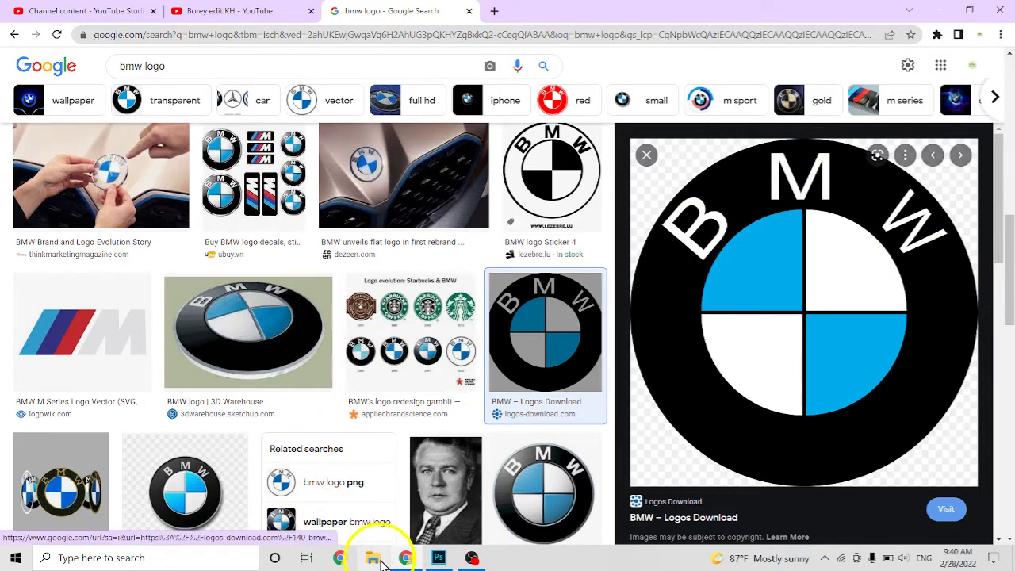
click(432, 559)
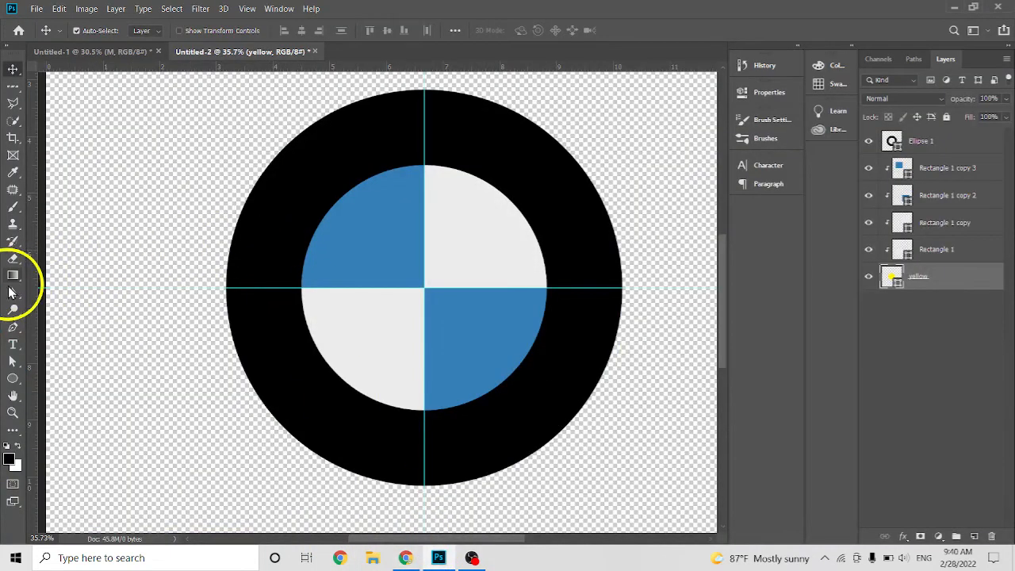
Add a white letter B as text on the upper-left part of the black ring and move its layer above Ellipse 1.
click(12, 347)
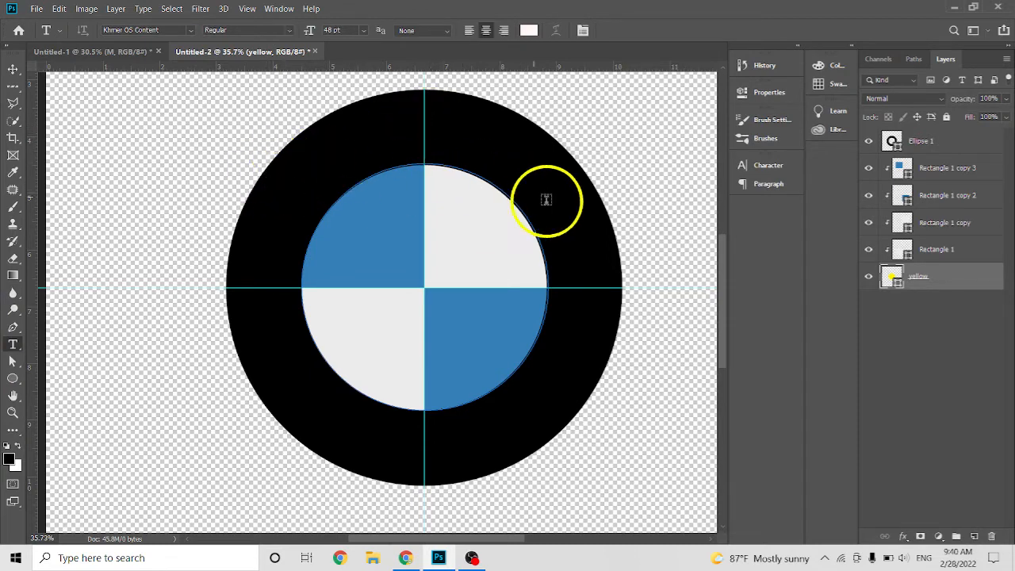
click(627, 125)
text(B)
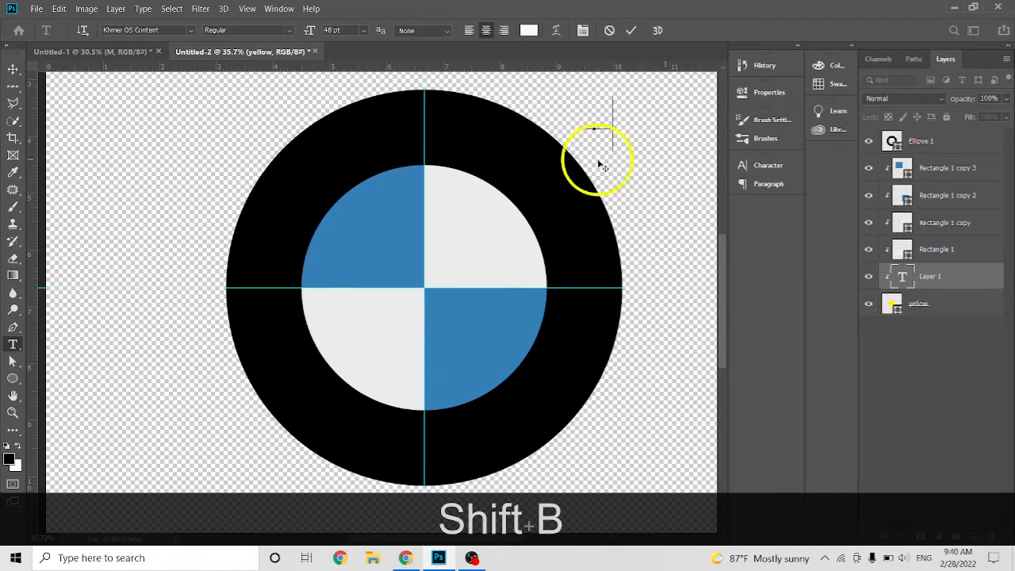
mouse_move(598, 161)
mouse_down()
mouse_move(324, 195)
mouse_move(310, 236)
mouse_move(328, 238)
mouse_up()
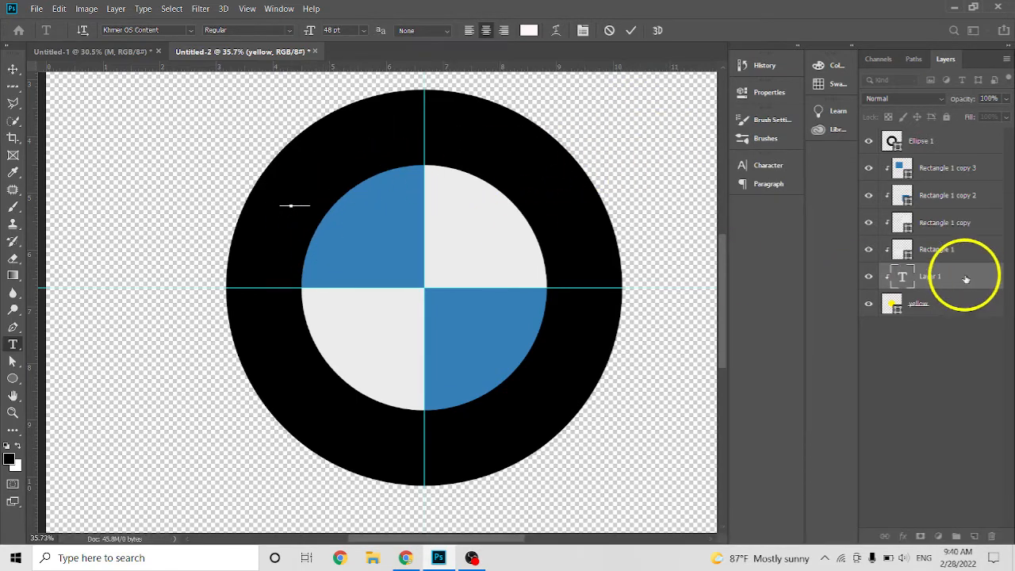
drag(970, 288, 948, 142)
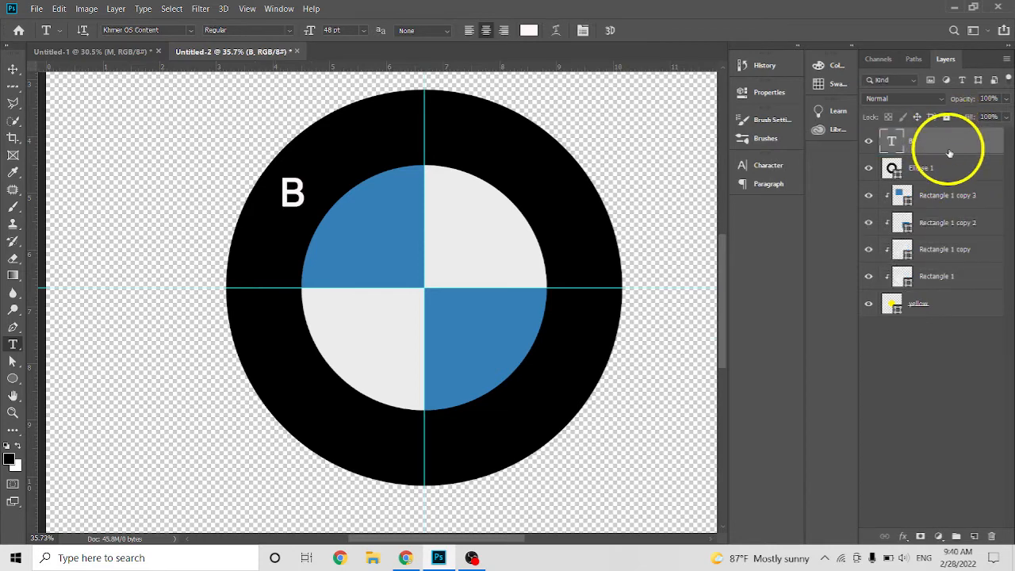
Set the letter B's anti-aliasing to None and its font size to 60 pt, and commit the text.
click(301, 190)
key(ctrl+a)
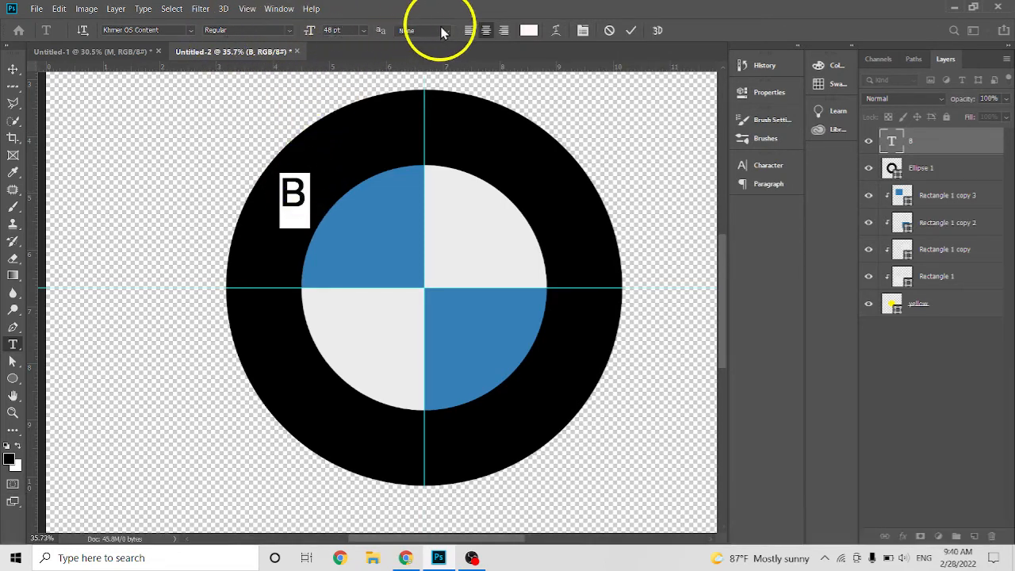
click(447, 34)
click(403, 42)
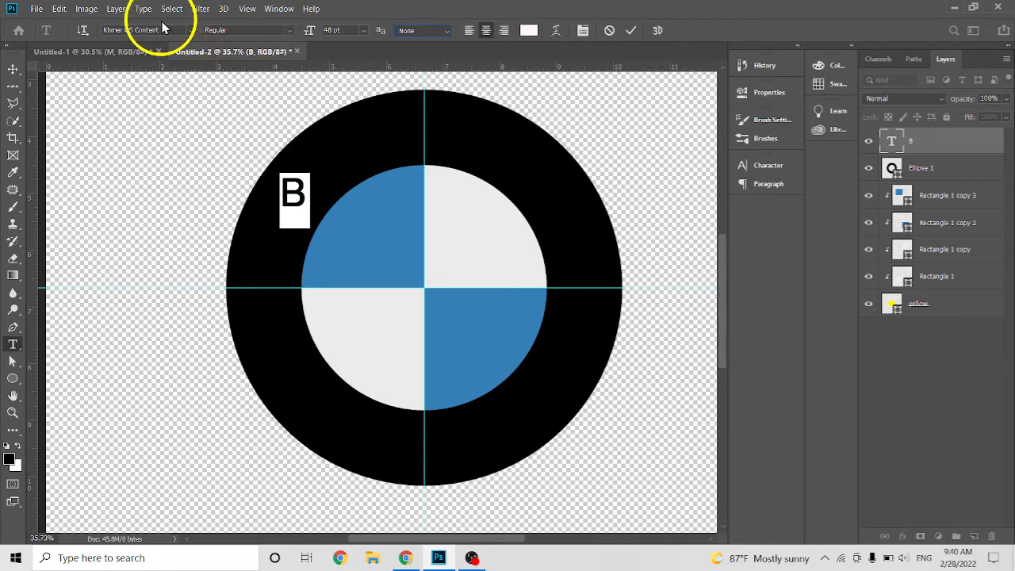
click(444, 31)
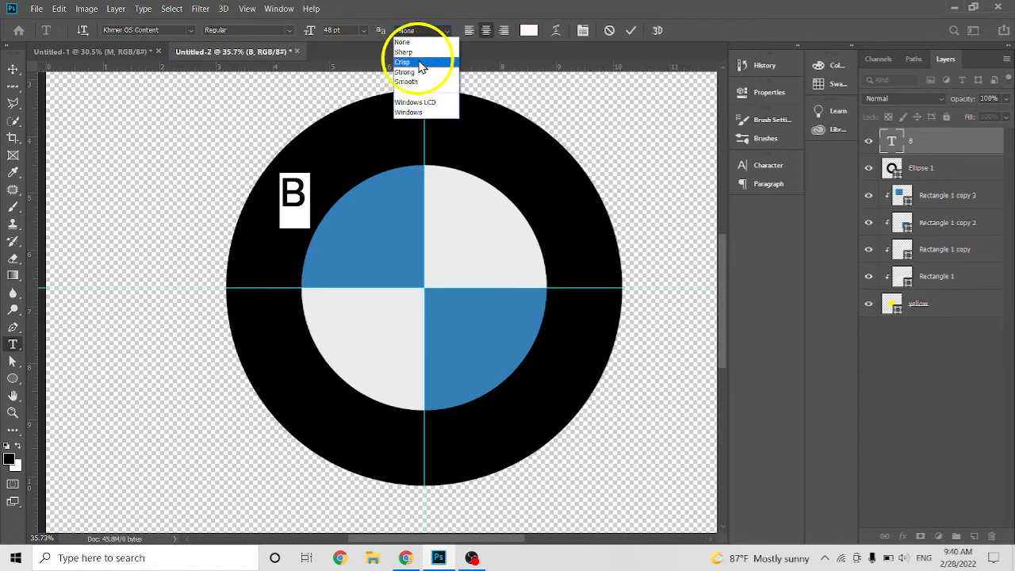
click(413, 41)
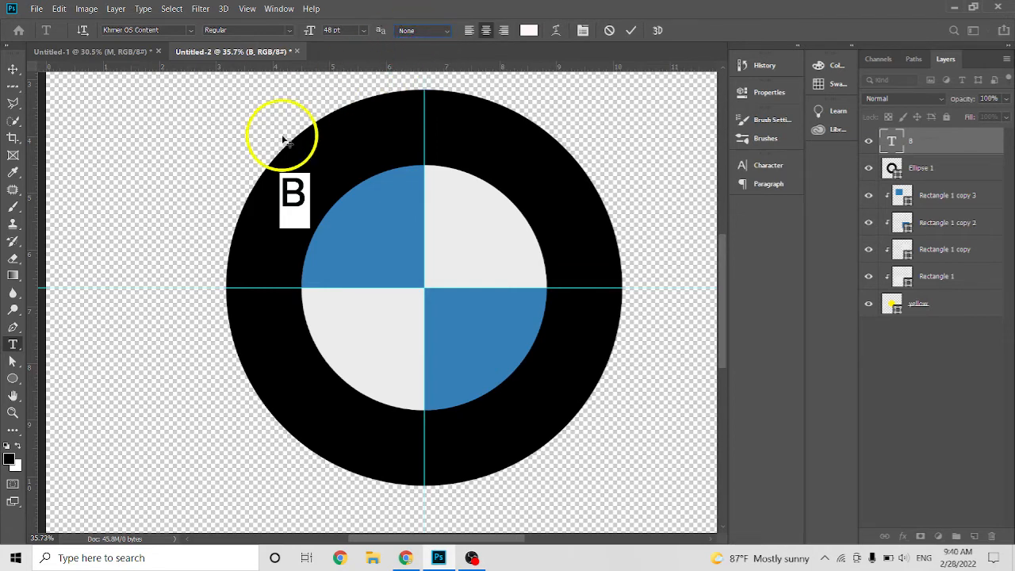
click(367, 32)
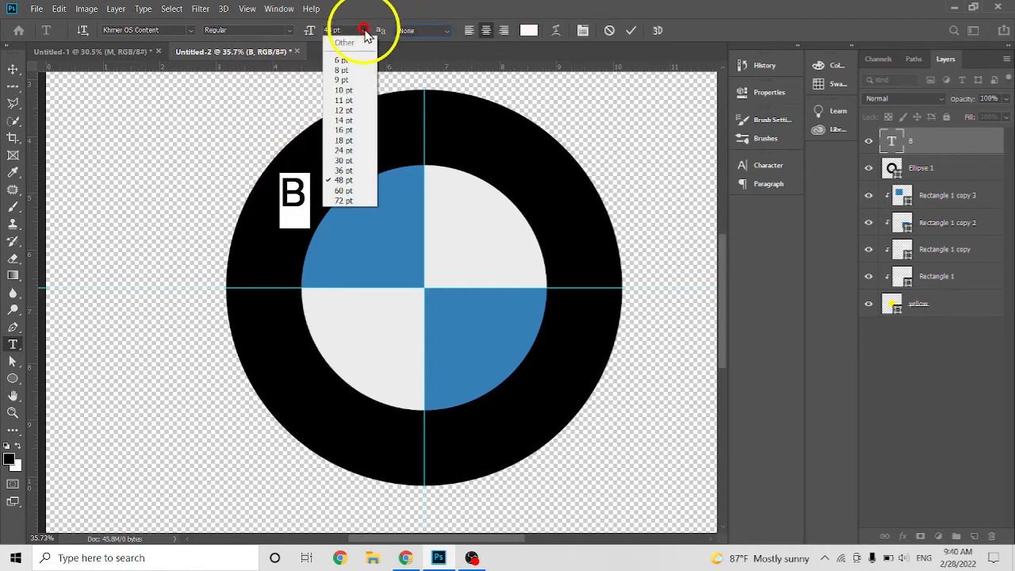
click(347, 197)
click(631, 31)
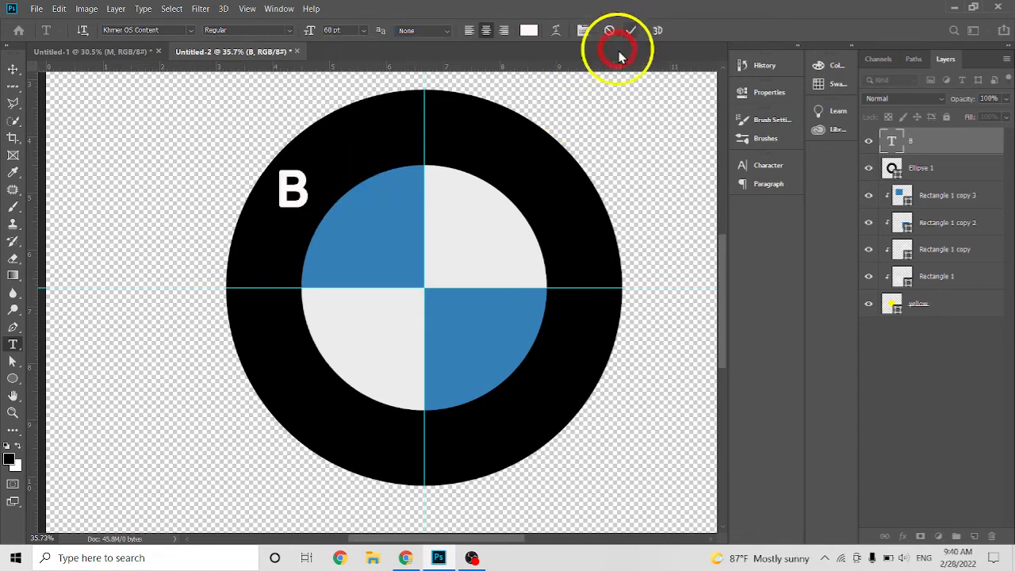
Add a white letter M at the top of the black ring and a W on its upper-right part as separate 60 pt text layers.
click(444, 136)
text(M)
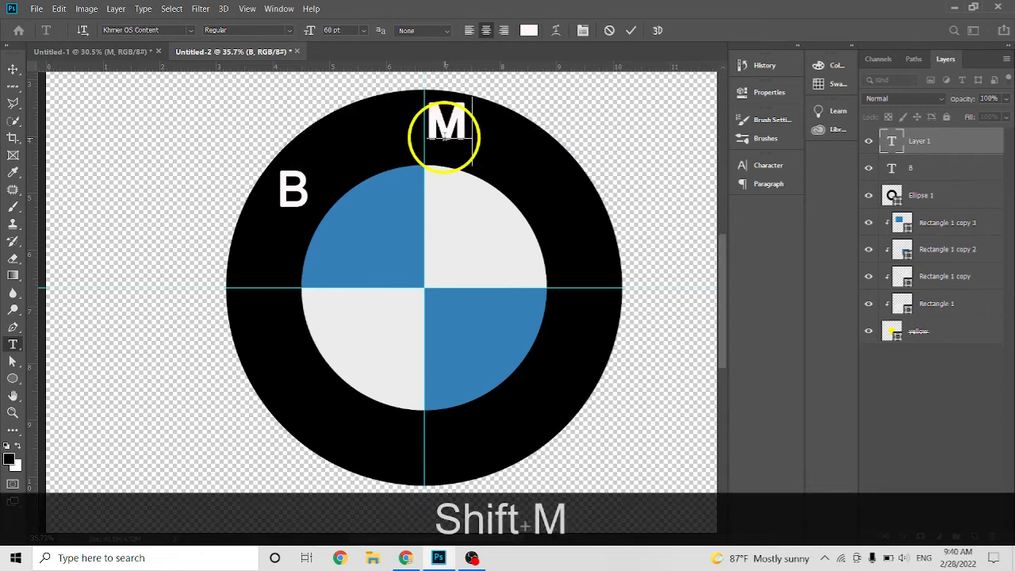
click(630, 31)
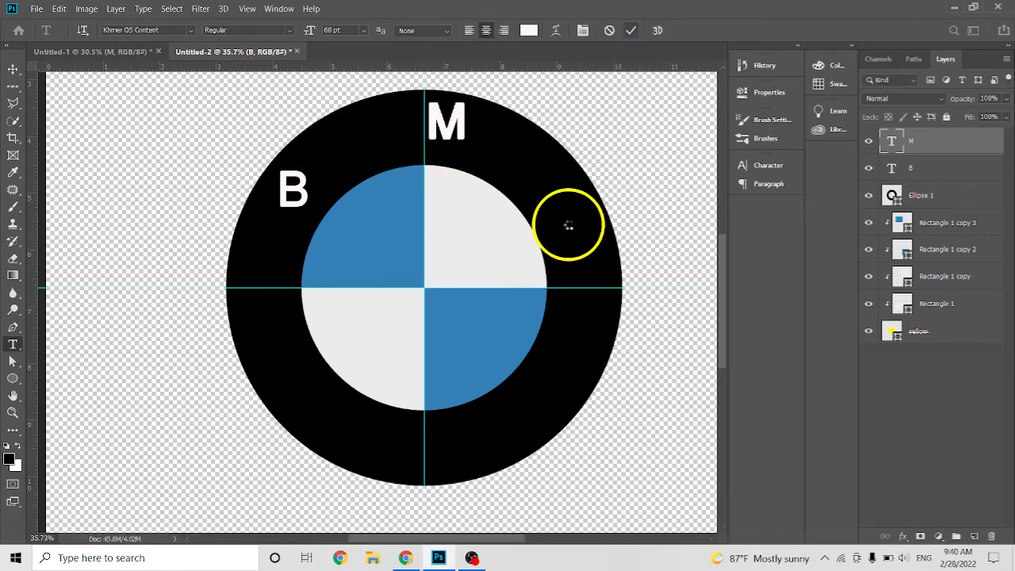
click(568, 223)
text(W)
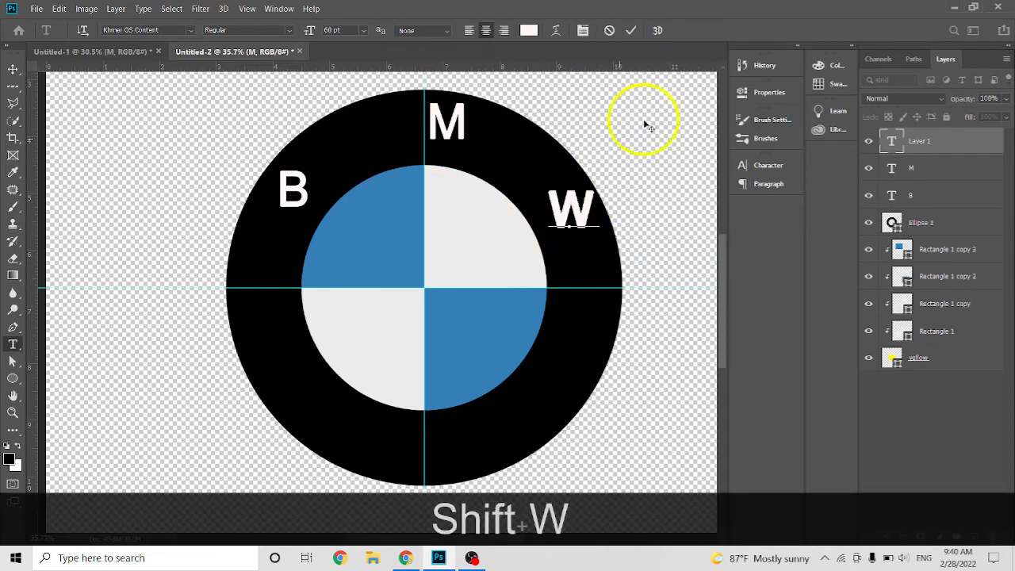
click(630, 31)
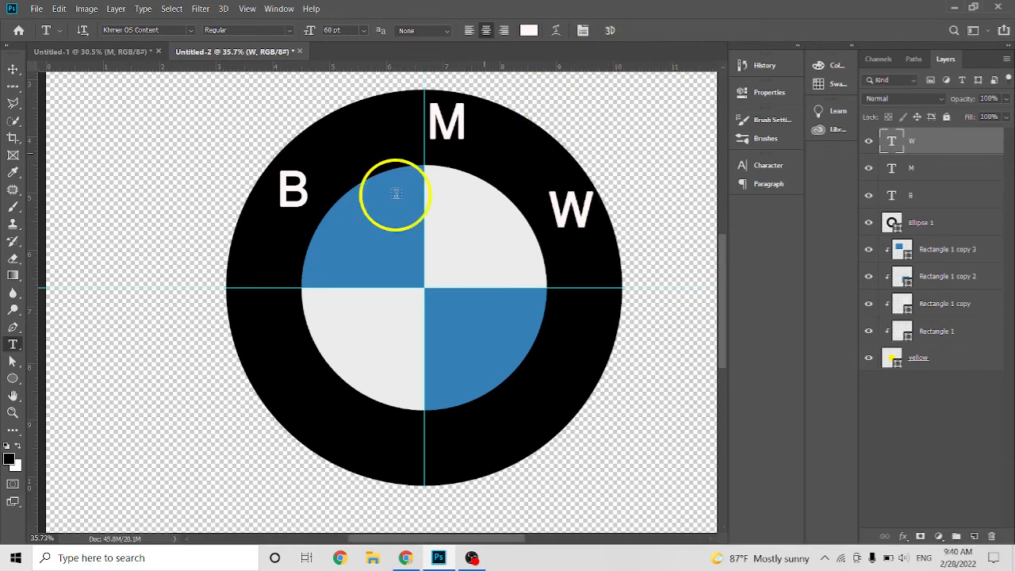
click(289, 185)
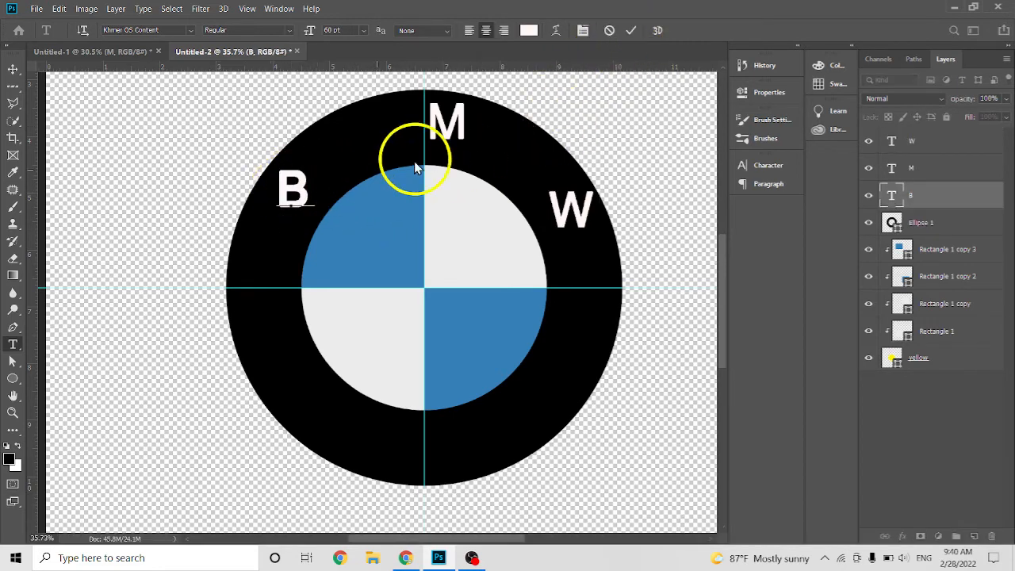
click(628, 31)
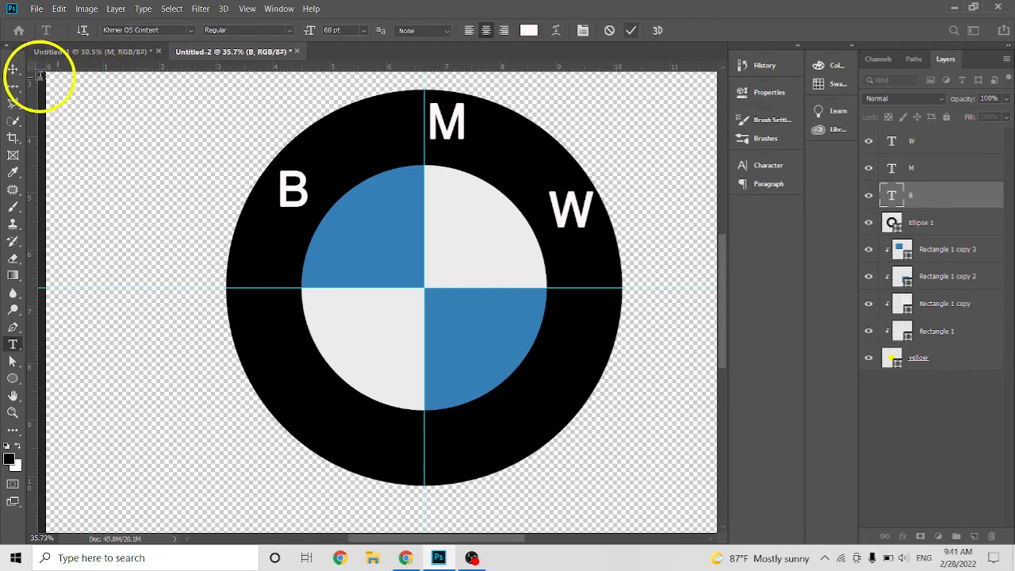
Move the letter M onto the vertical guide at the top of the ring and nudge it slightly down.
click(13, 70)
click(448, 123)
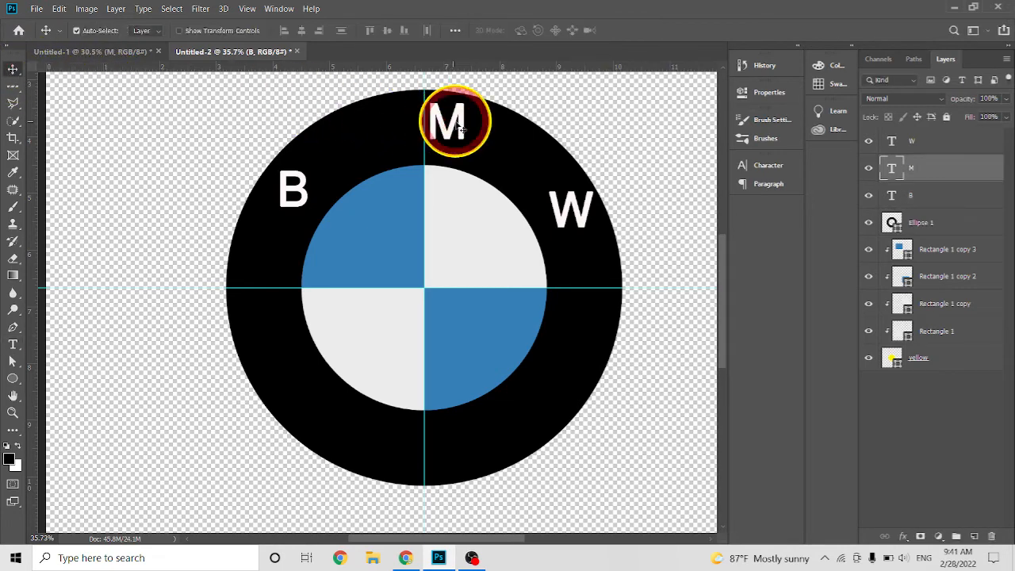
mouse_move(448, 126)
mouse_down()
mouse_move(427, 130)
mouse_move(436, 133)
mouse_up()
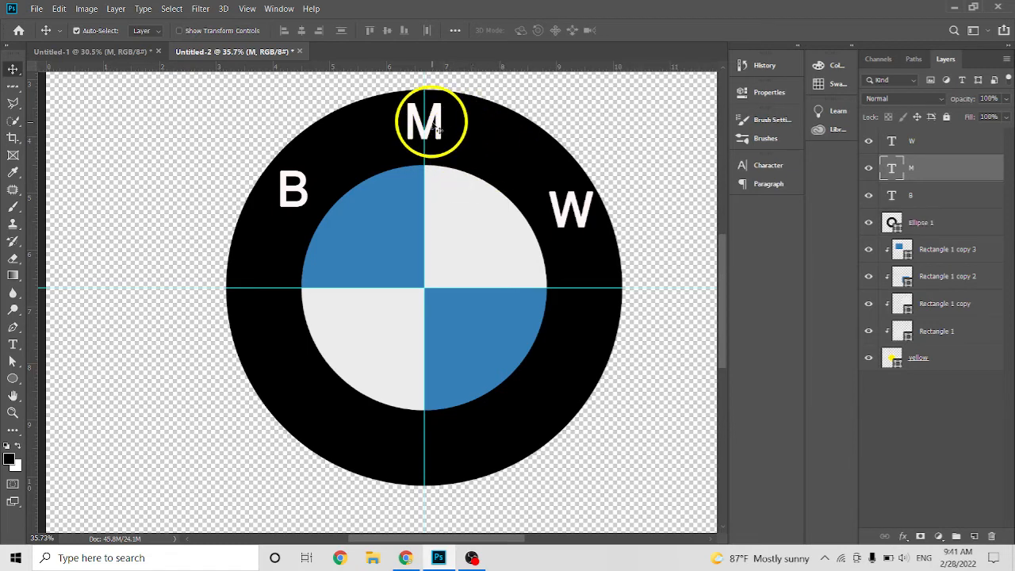
key(ctrl+t)
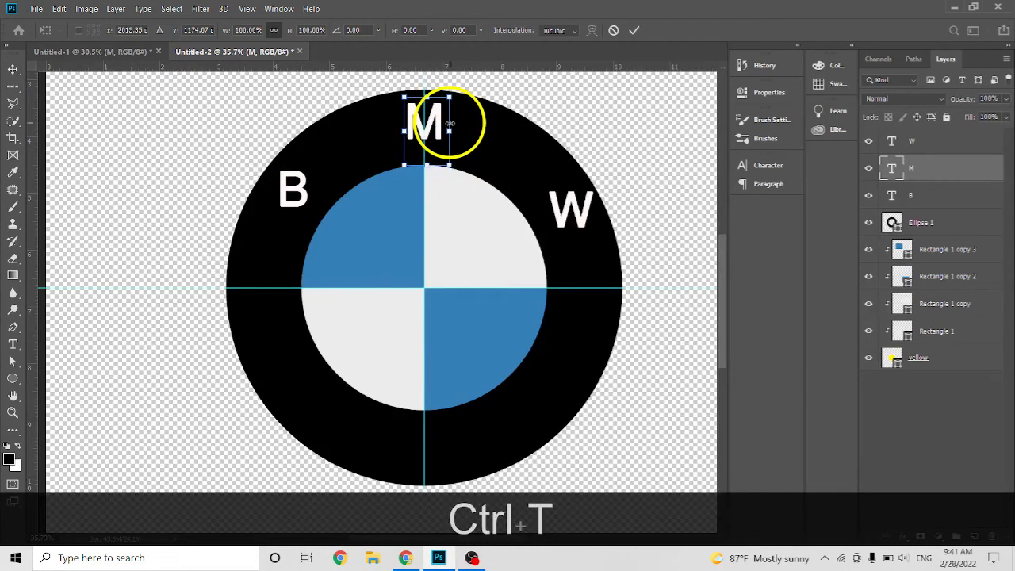
key(Down)
key(Down)
key(Down)
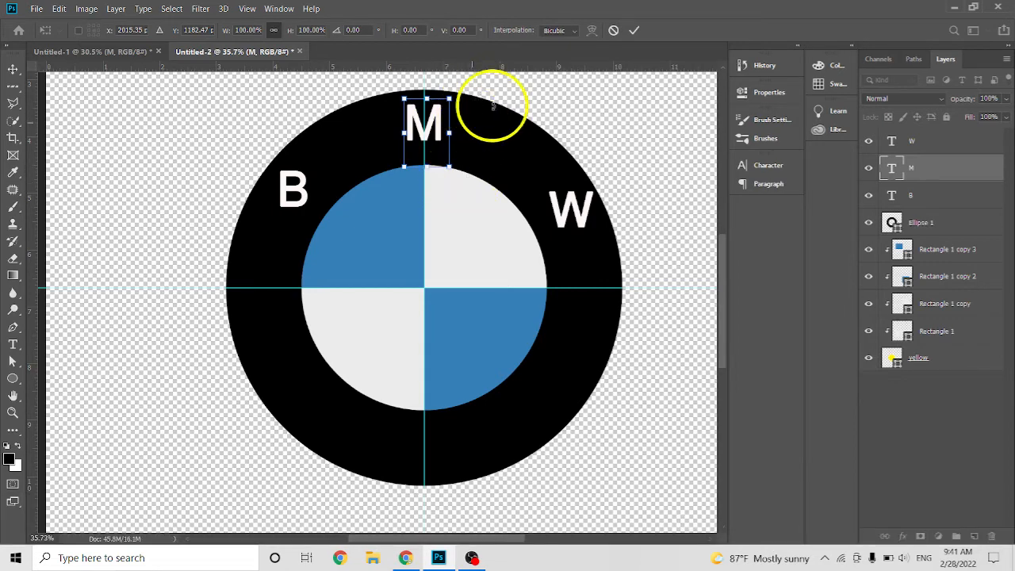
click(634, 30)
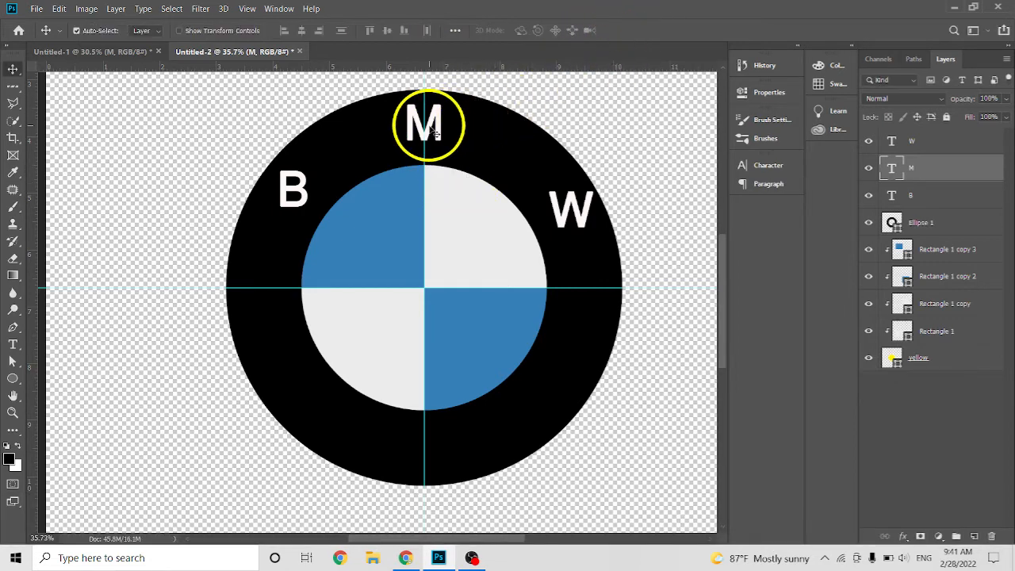
key(Down)
key(Down)
key(Down)
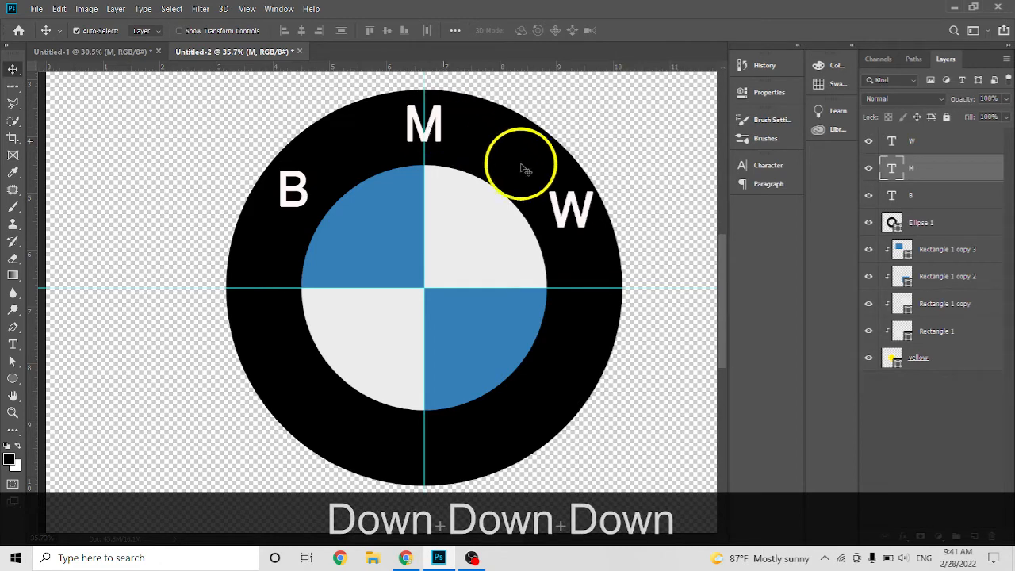
Move the W up and inward to match the B's height, lower the B slightly, and rotate the W 60° clockwise.
drag(572, 212, 542, 197)
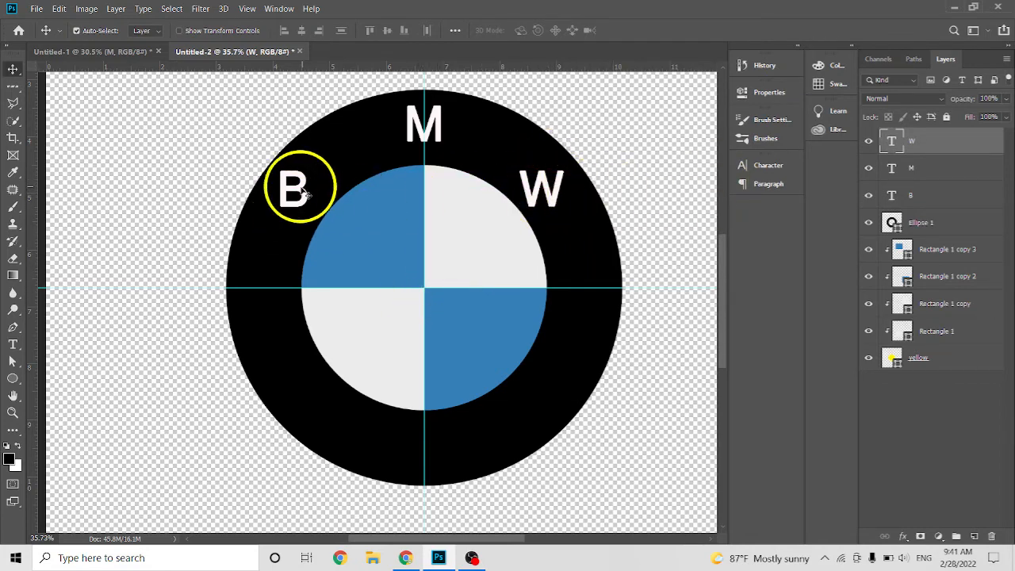
drag(299, 194, 301, 197)
click(547, 192)
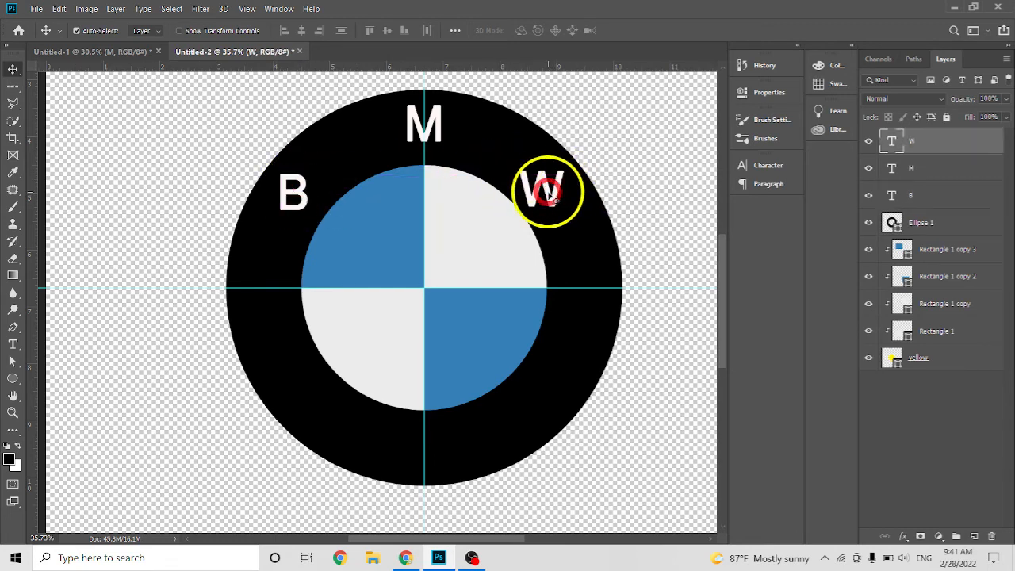
key(ctrl+t)
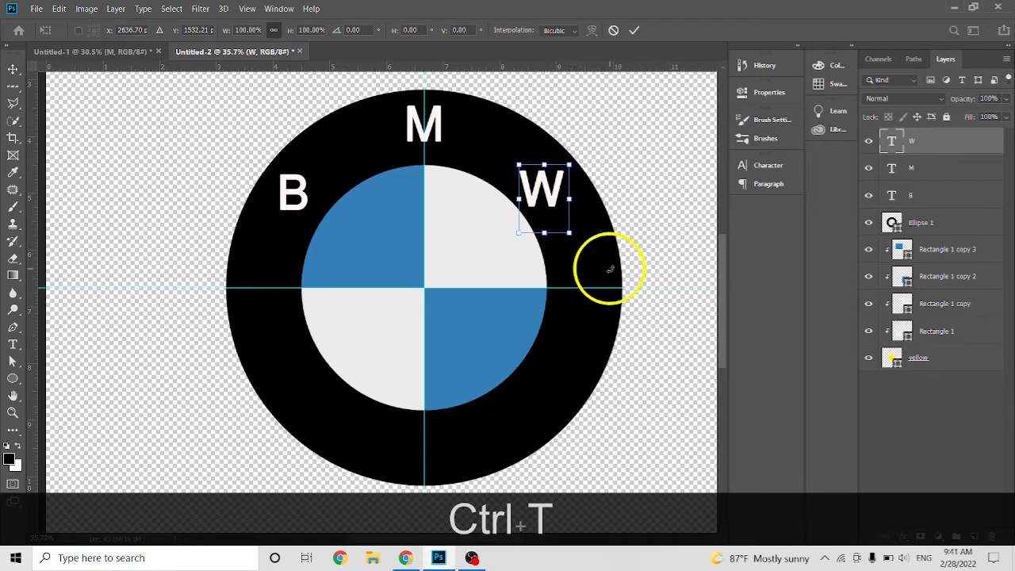
key(shift)
drag(563, 253, 535, 230)
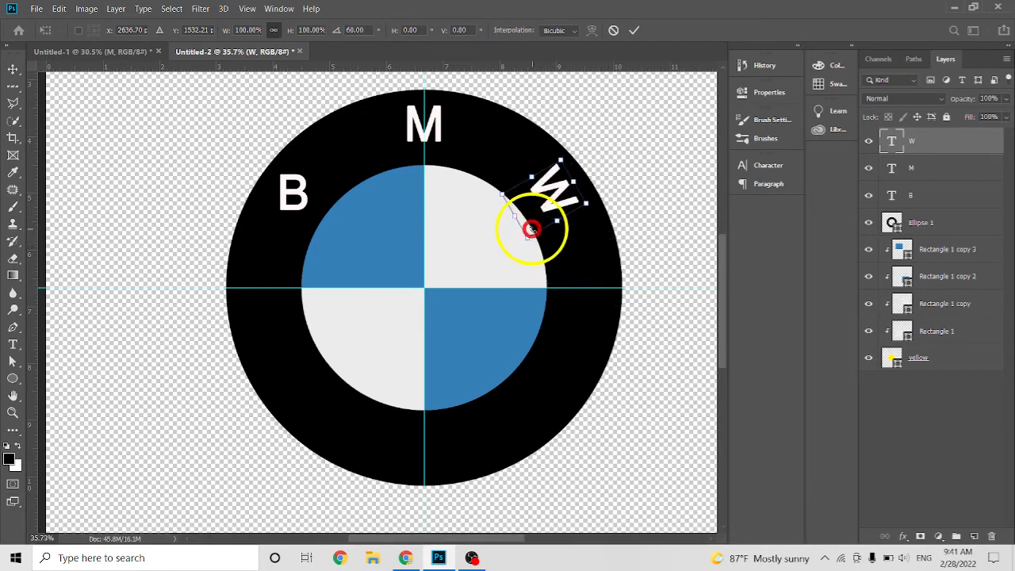
click(635, 32)
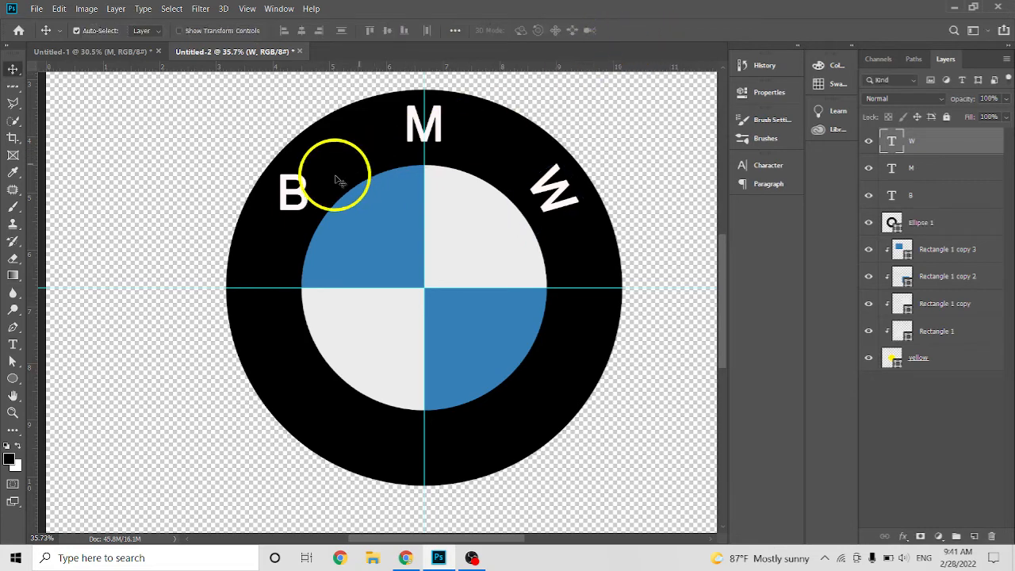
Rotate the letter B by -60° with Free Transform so it follows the ring's curve.
click(292, 193)
key(ctrl+t)
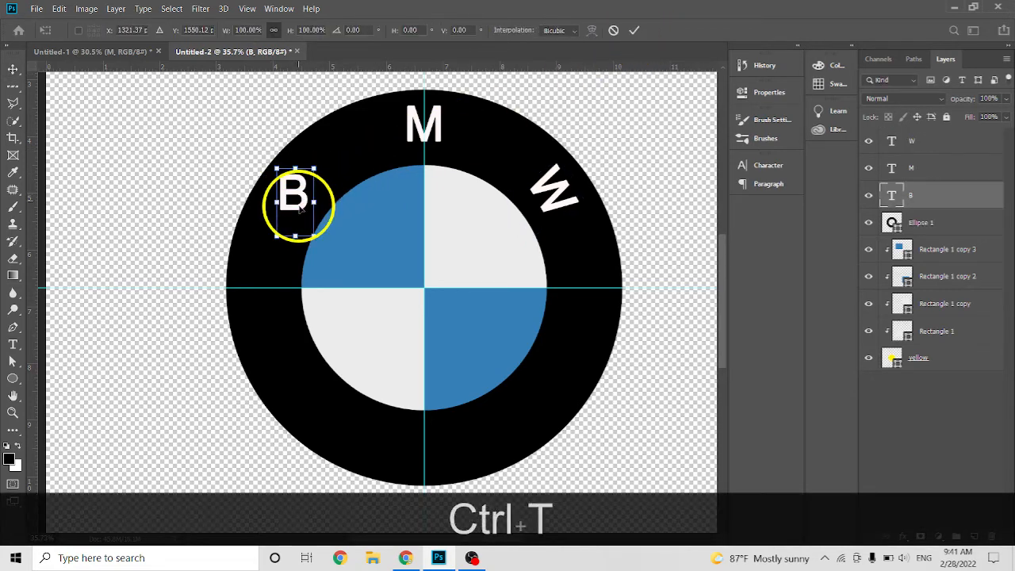
drag(331, 238, 360, 196)
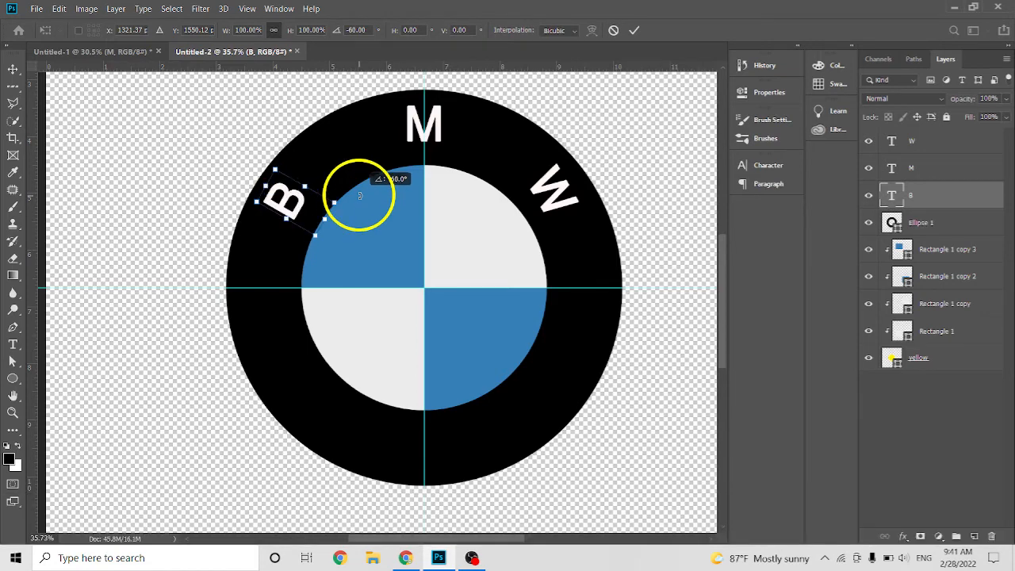
click(632, 35)
Start saving the document under a new name, with the Desktop as location and "bmw logo" as file name.
scroll(499, 226, down, 4)
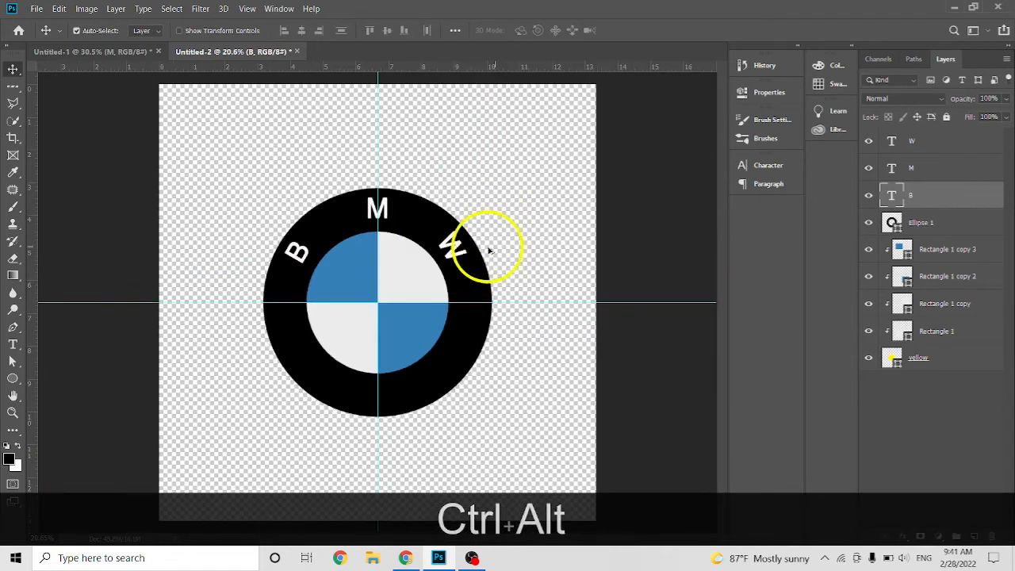
scroll(451, 183, up, 1)
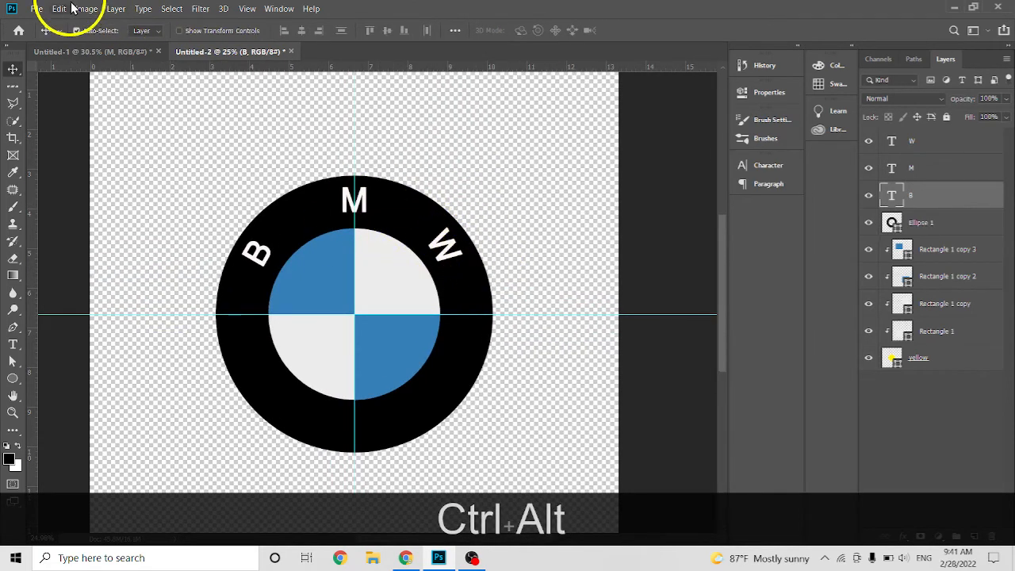
click(38, 10)
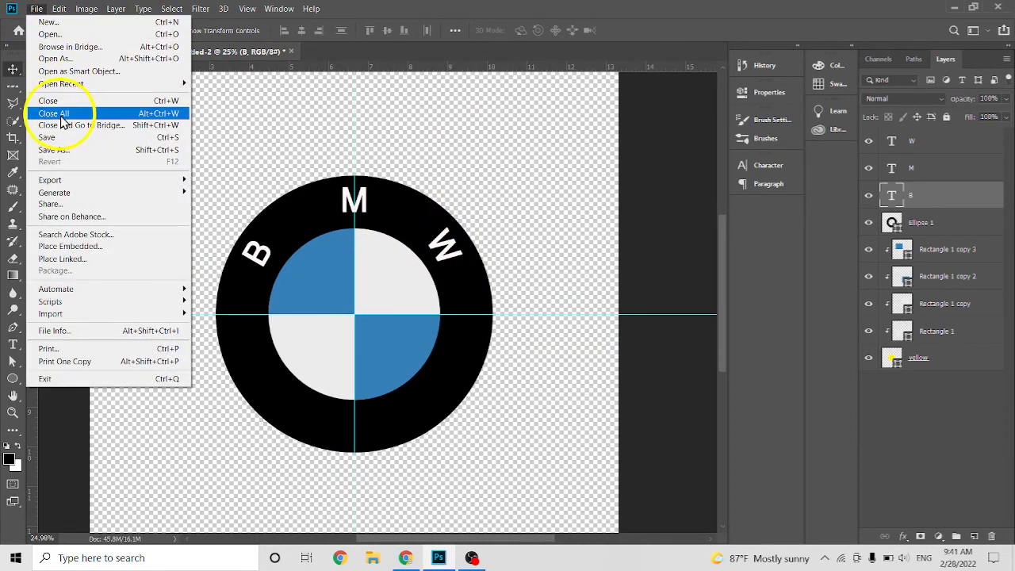
click(60, 150)
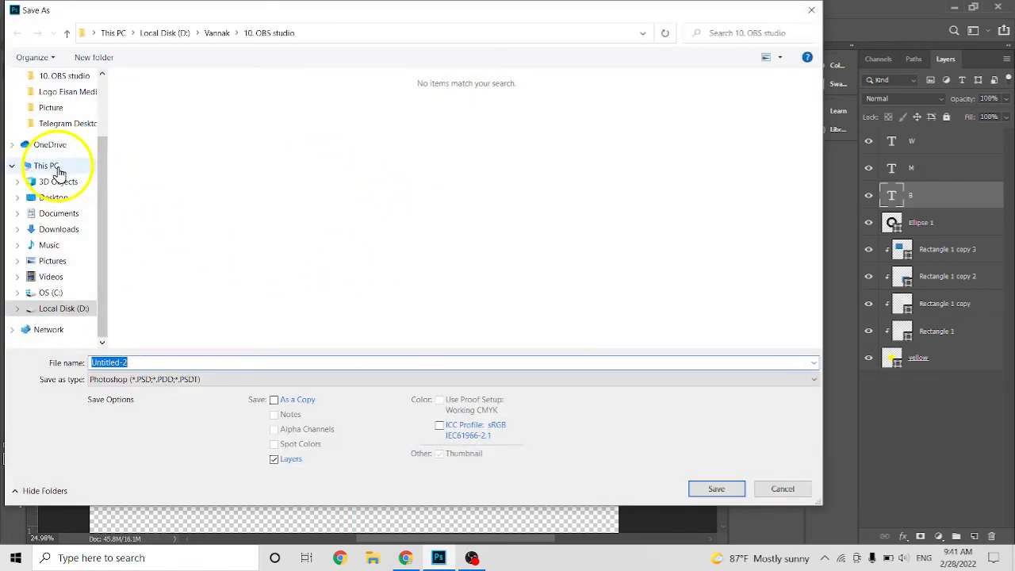
click(55, 198)
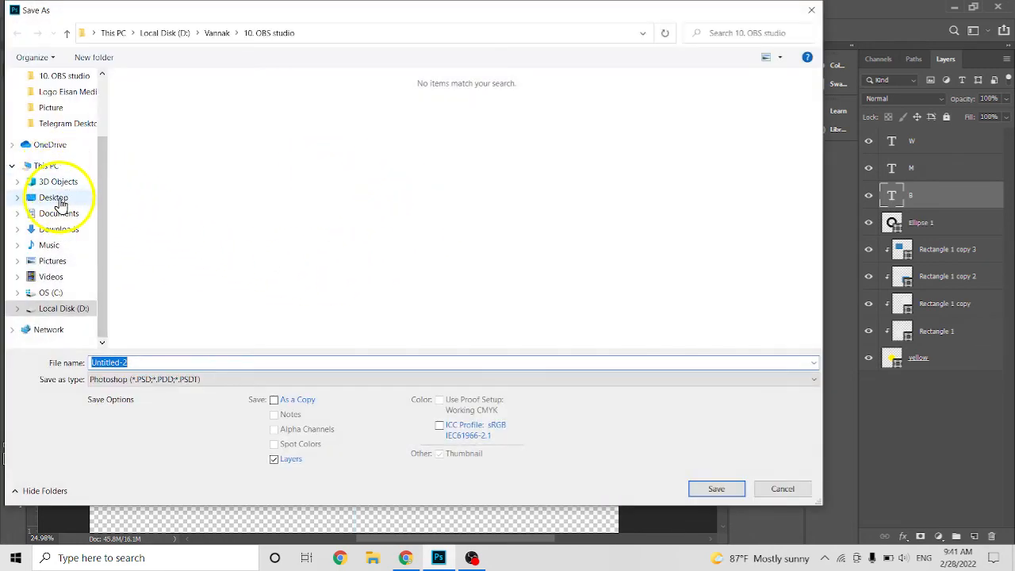
double_click(171, 362)
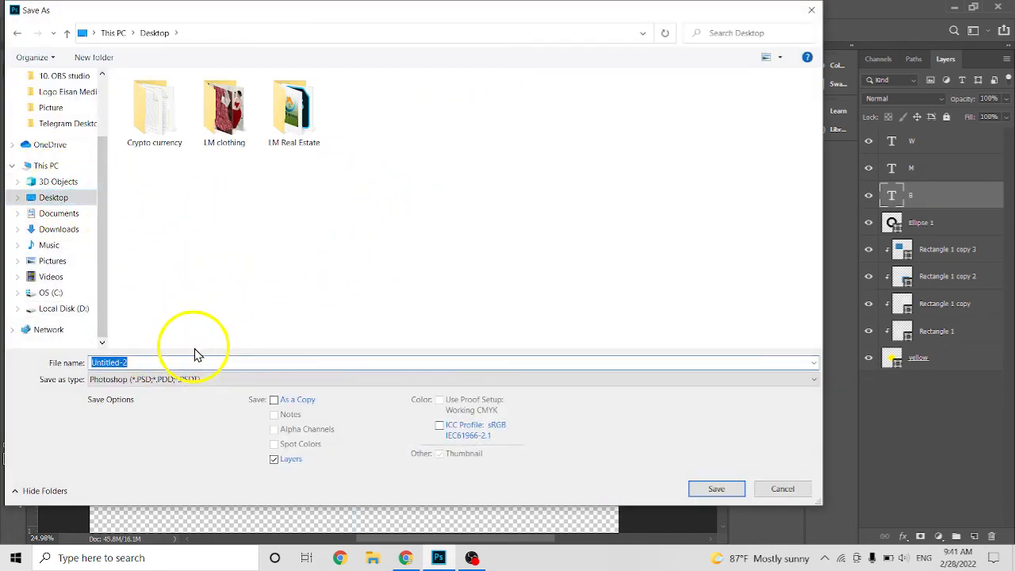
text(bmw)
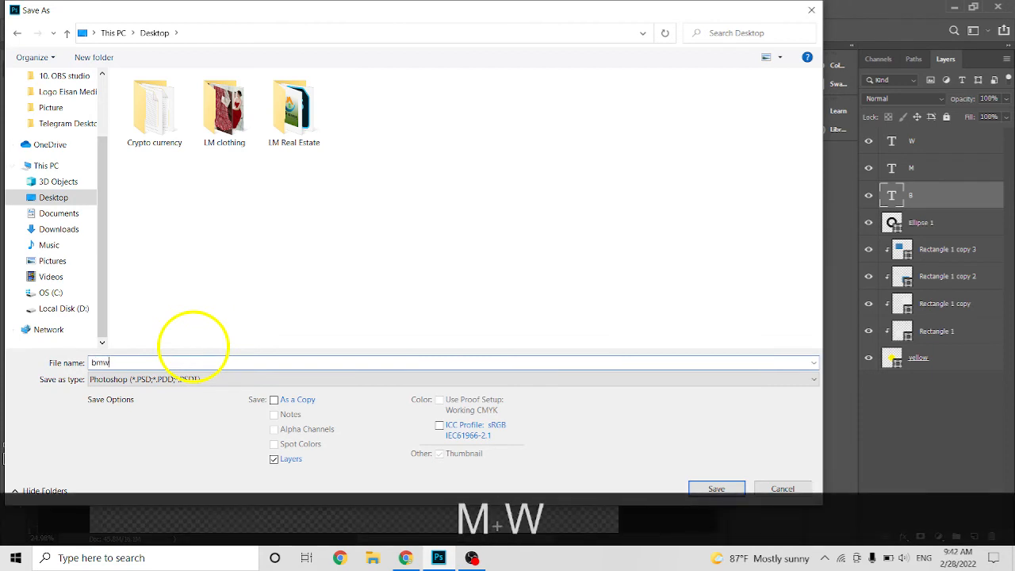
text( logo)
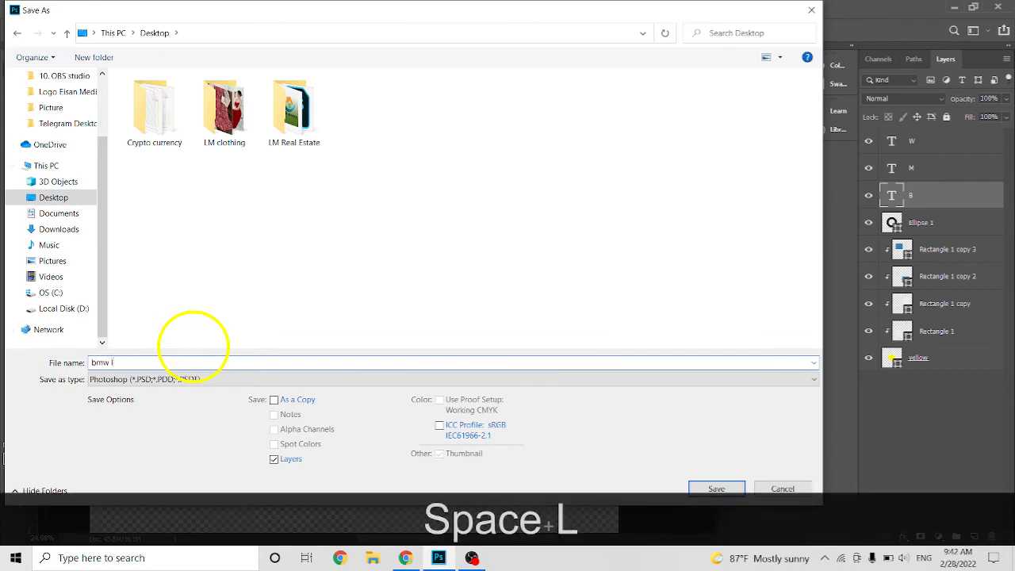
Choose JPEG as the file format and save the logo at Maximum quality 12.
click(278, 379)
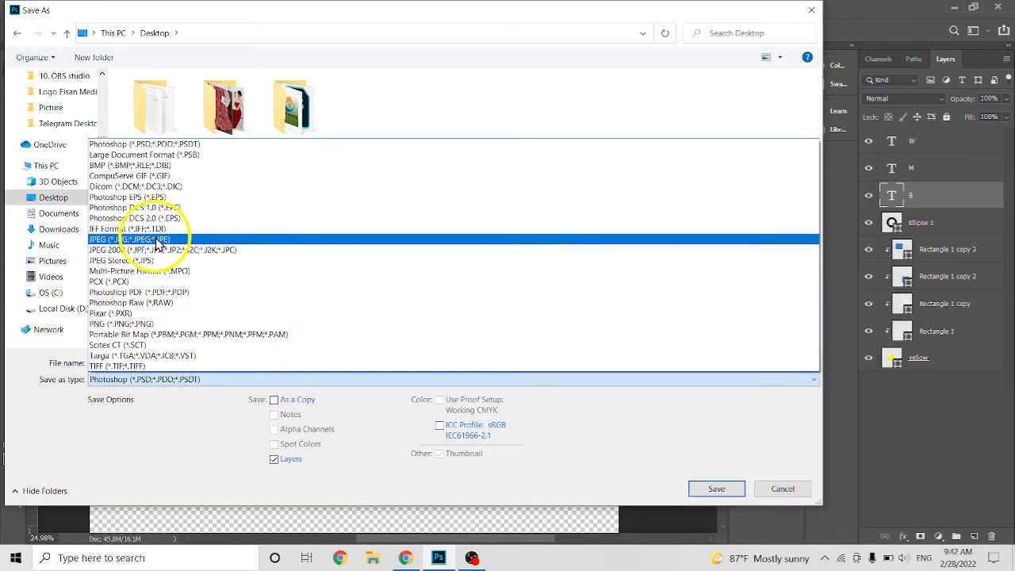
click(157, 238)
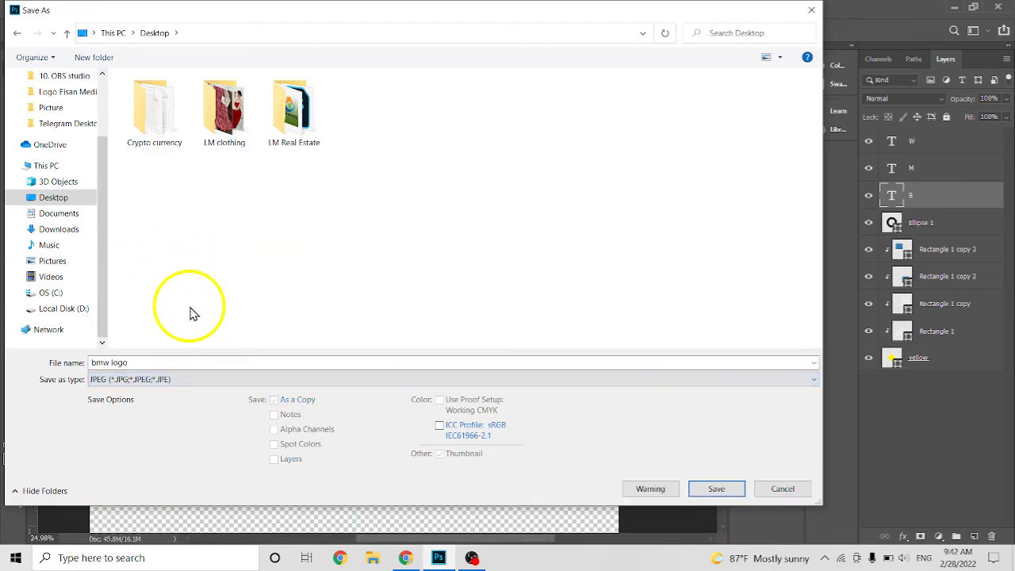
click(716, 489)
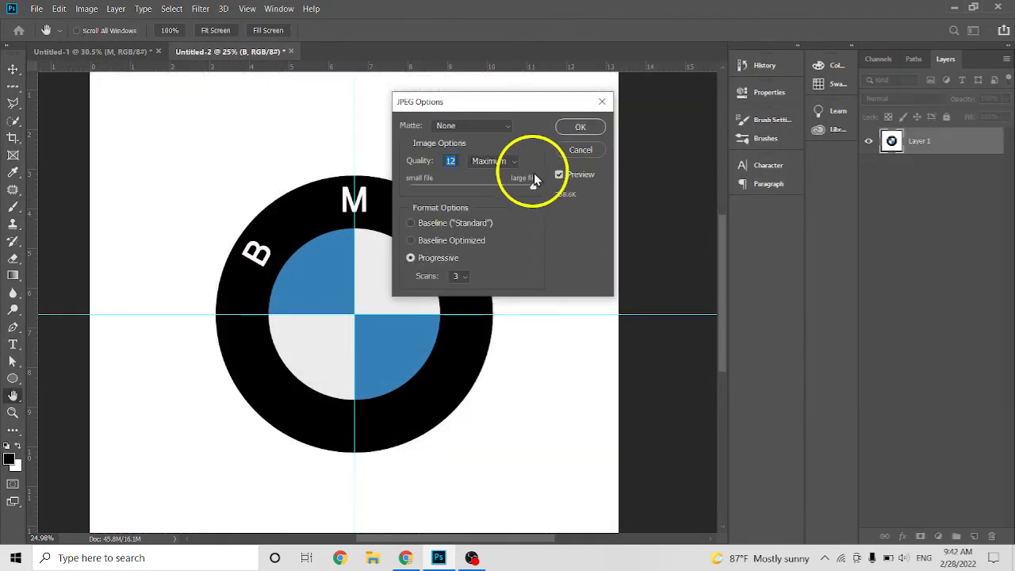
click(526, 187)
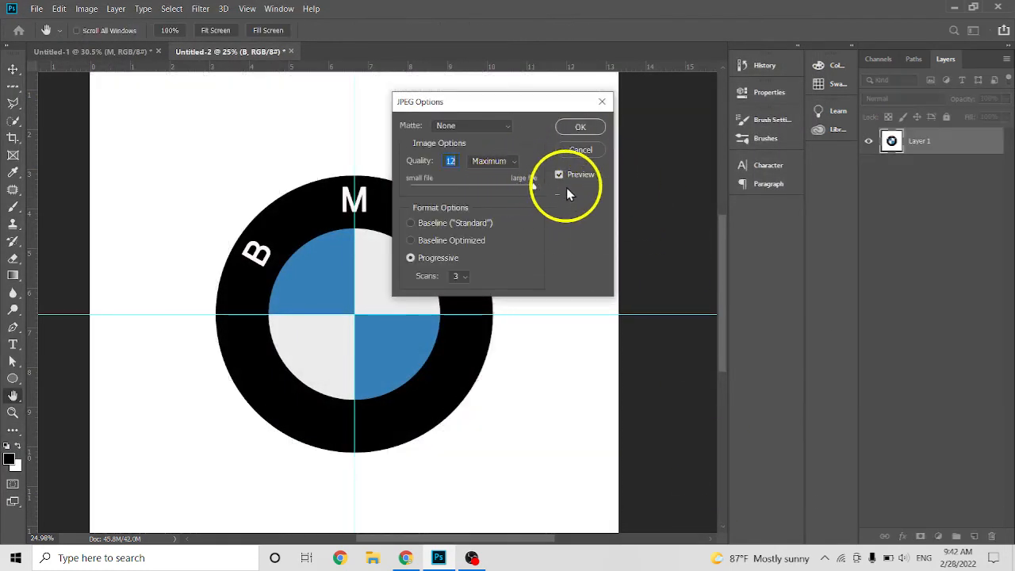
click(581, 127)
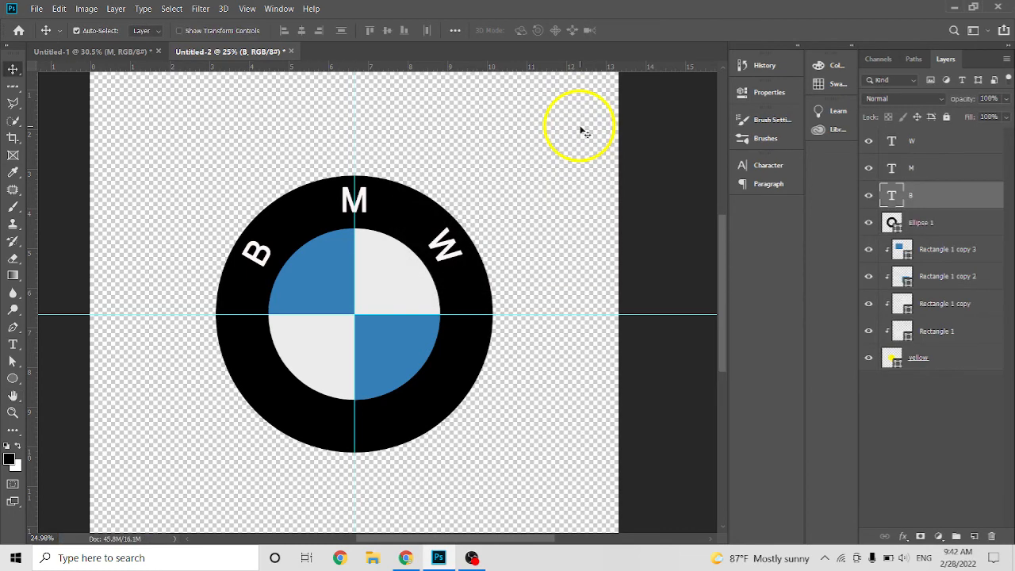
Switch to the Windows desktop, move the bmw logo file to the middle, and open it in Photos to examine the exported image.
click(955, 10)
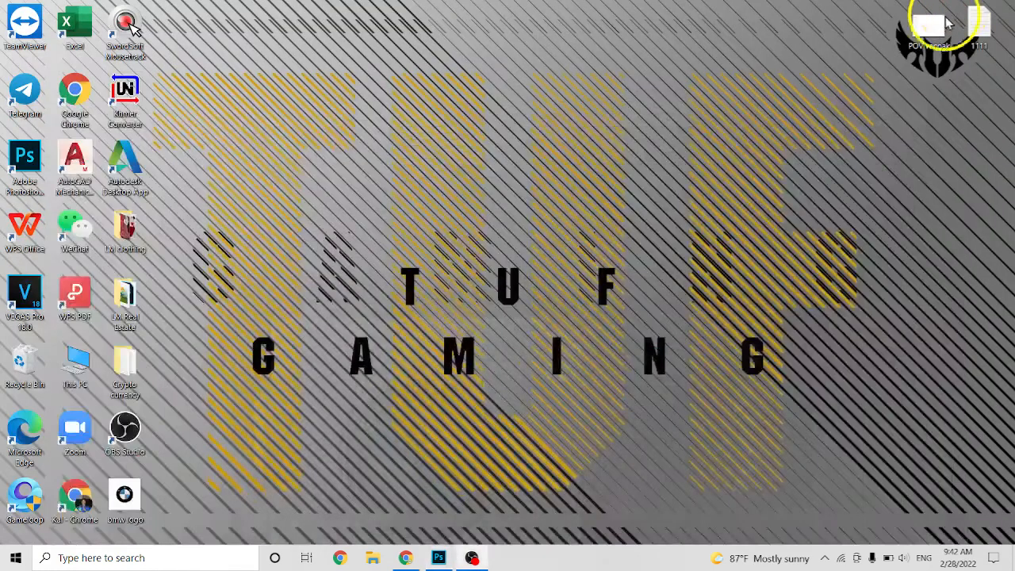
right_click(476, 84)
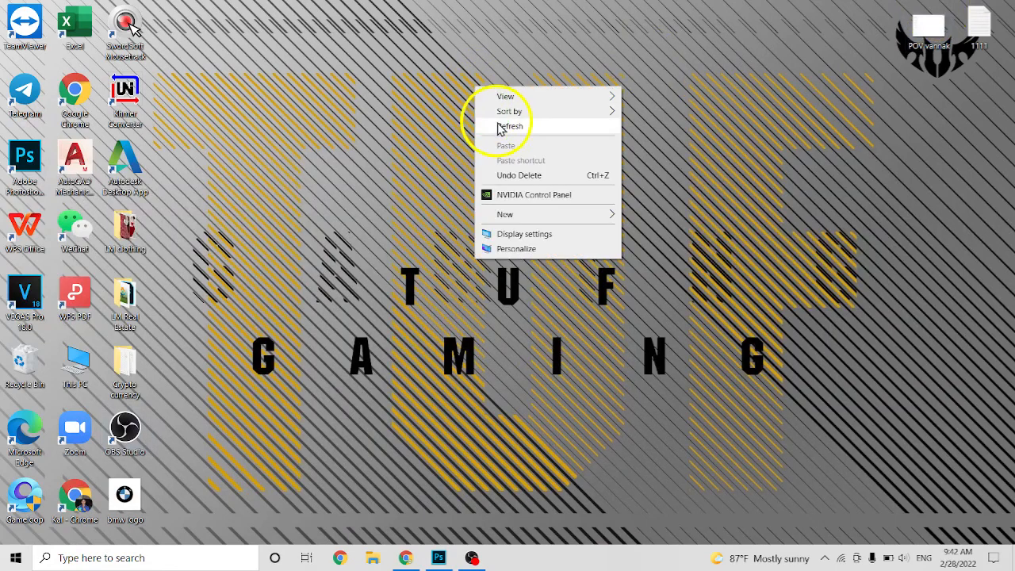
click(499, 127)
drag(124, 501, 429, 228)
double_click(427, 227)
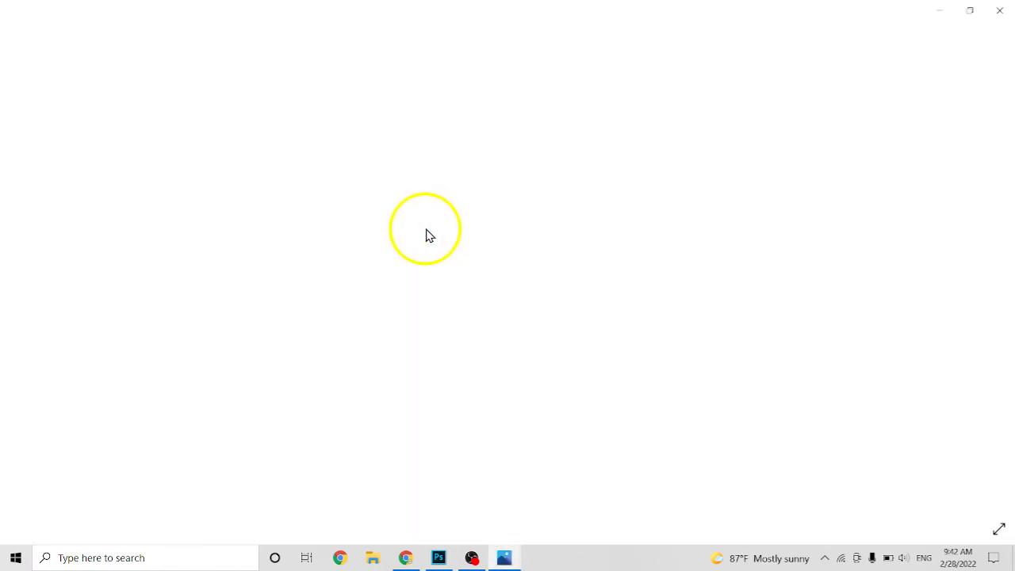
scroll(506, 308, up, 3)
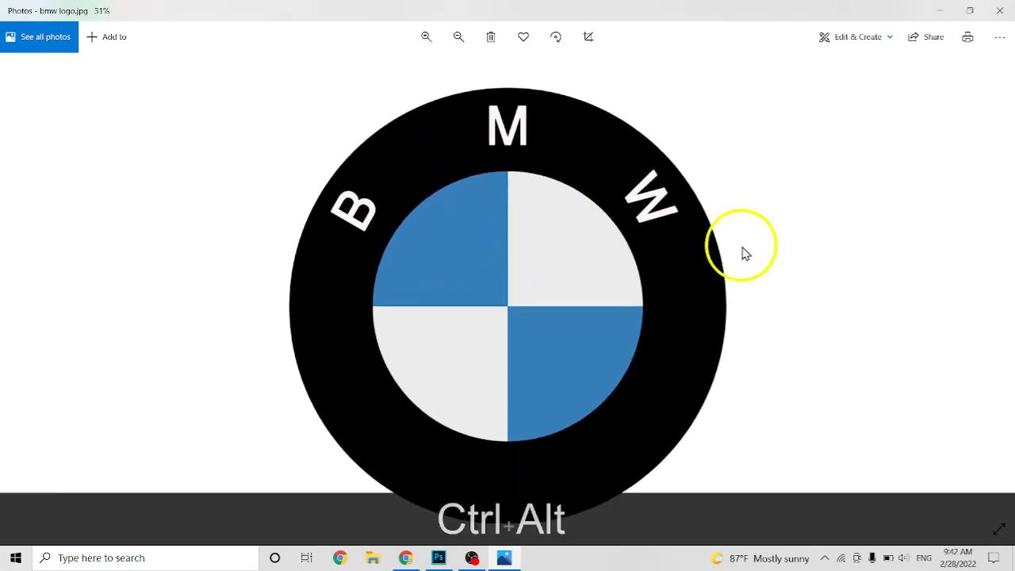